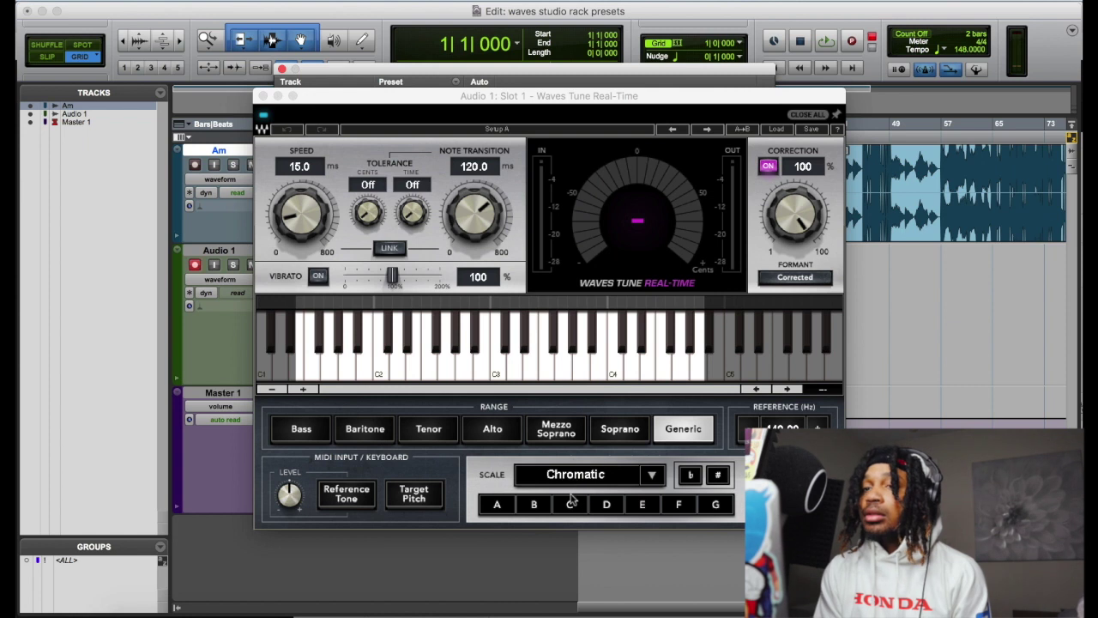
- Set the Waves Tune Real-Time scale to A Natural Minor
{"action": "left_click", "coordinate": [496, 504]}
{"action": "left_click", "coordinate": [610, 477]}
{"action": "left_click", "coordinate": [610, 477]}
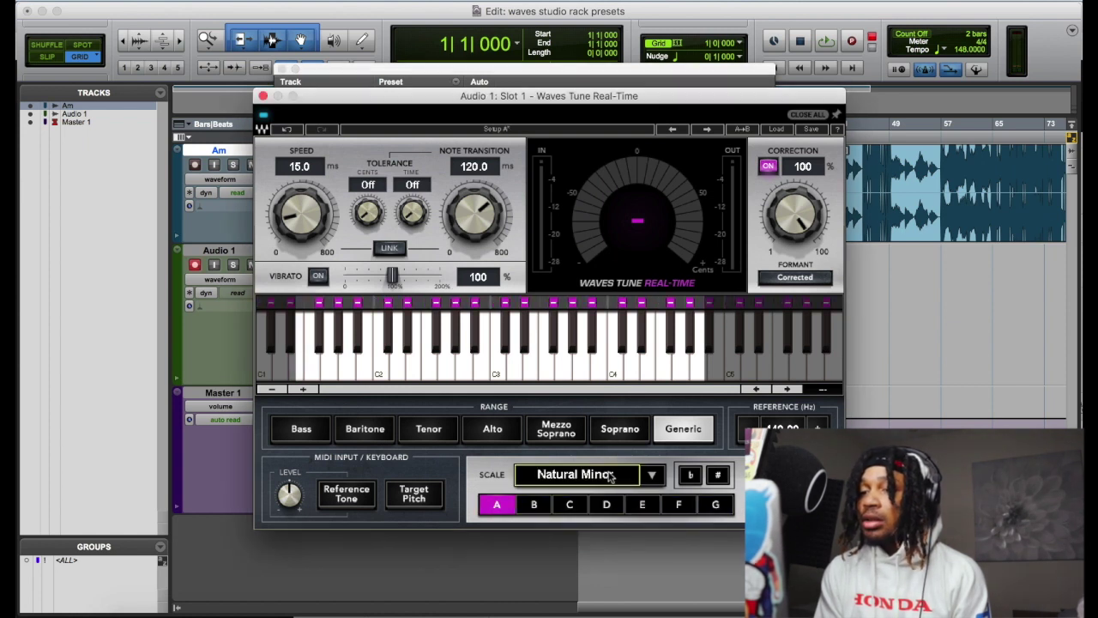
- Set the Note Transition and Speed of Waves Tune Real-Time to 0.1 ms each and close the plug-in
{"action": "left_click_drag", "start_coordinate": [473, 215], "coordinate": [473, 266]}
{"action": "left_click_drag", "start_coordinate": [307, 216], "coordinate": [307, 258]}
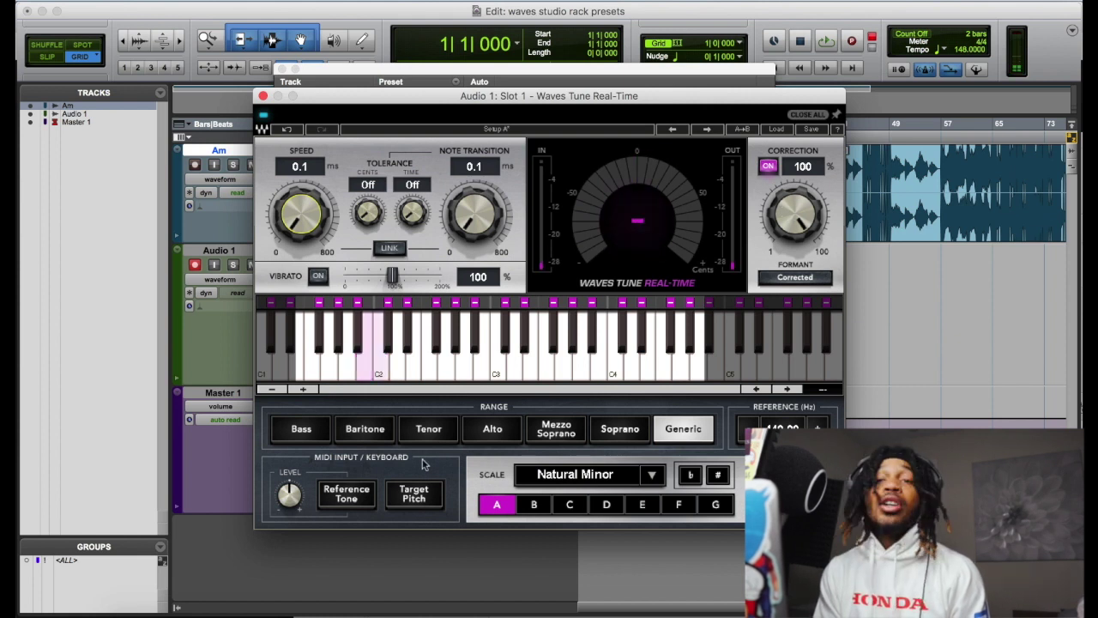
{"action": "left_click", "coordinate": [263, 95]}
- Audition the session briefly and turn on input monitoring for the Audio 1 track
{"action": "key", "text": "space"}
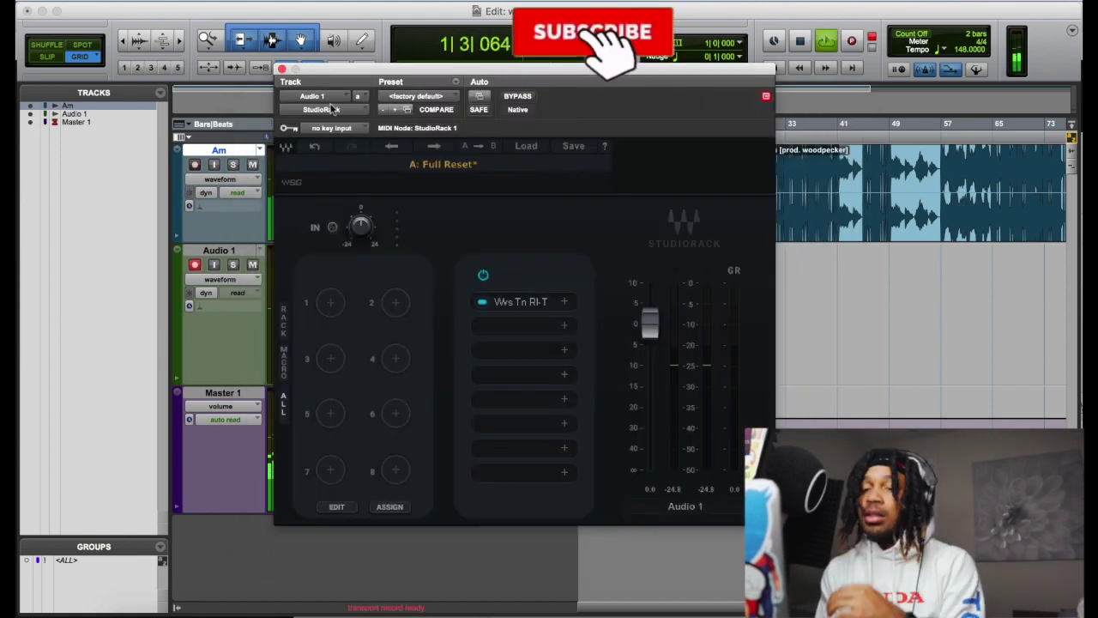
{"action": "key", "text": "space"}
{"action": "left_click", "coordinate": [215, 265]}
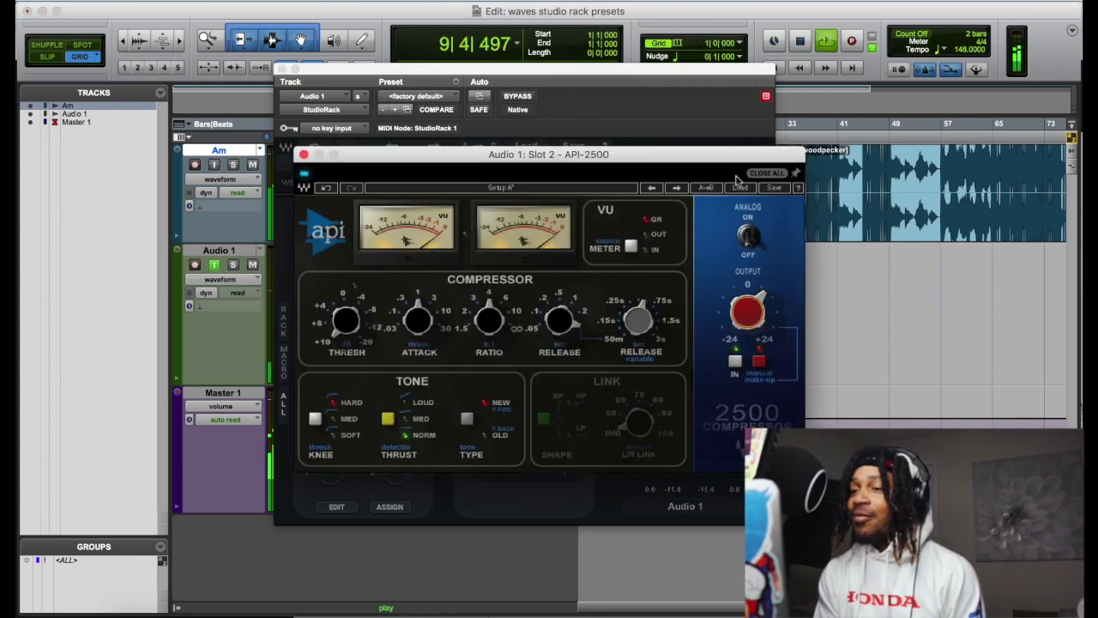
- Load the Lead Vox factory preset in the API-2500, raise its output gain and close the plug-in
{"action": "left_click", "coordinate": [677, 187]}
{"action": "left_click", "coordinate": [740, 187]}
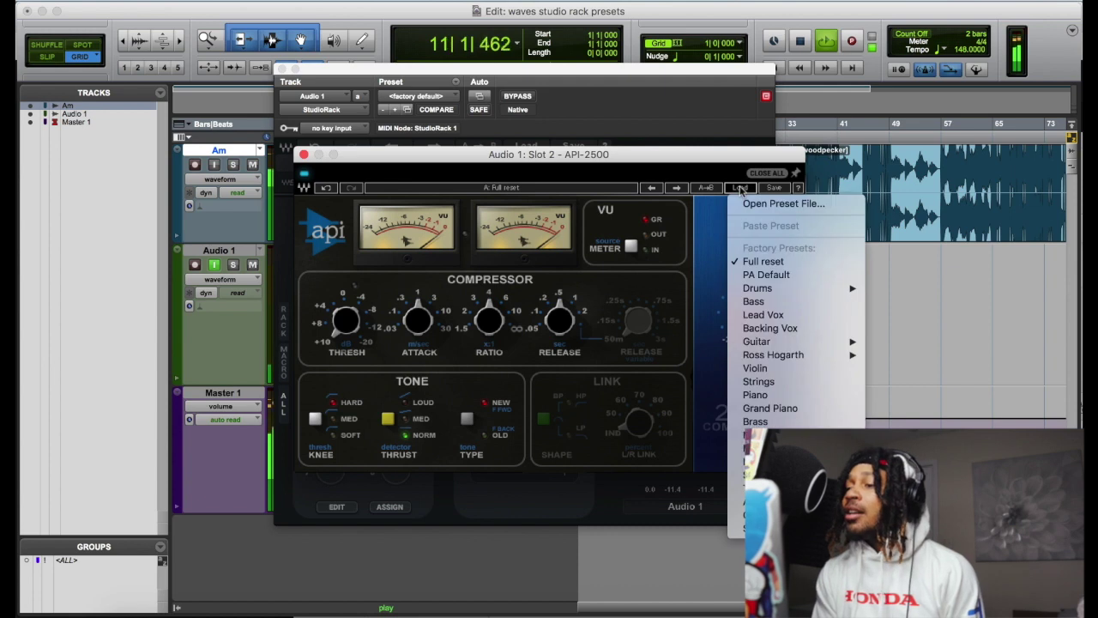
{"action": "left_click", "coordinate": [763, 314]}
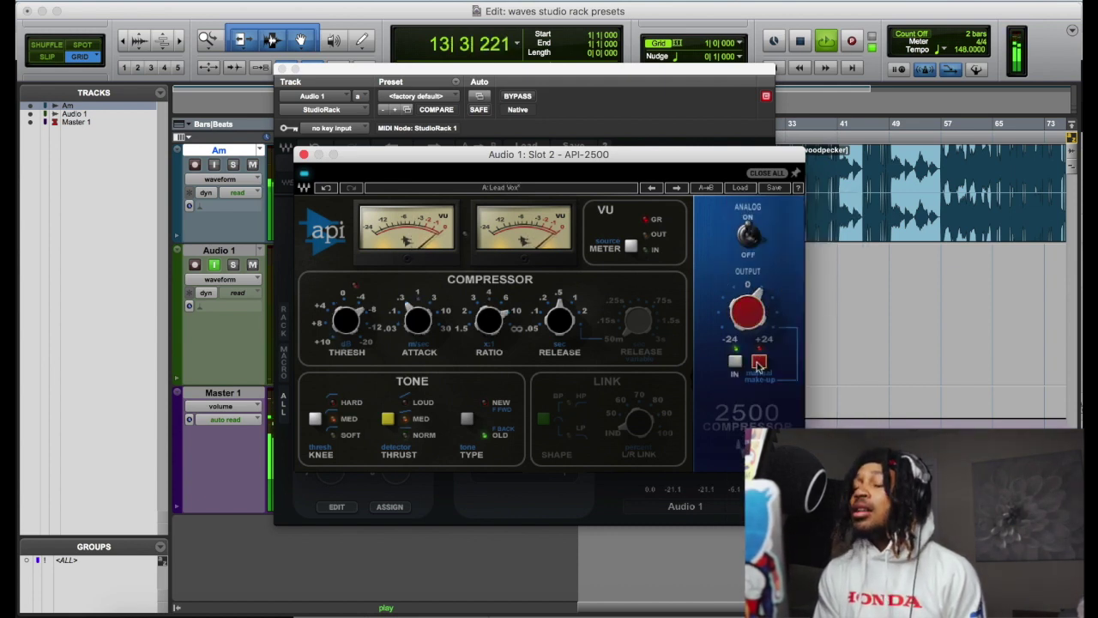
{"action": "left_click_drag", "start_coordinate": [757, 296], "coordinate": [757, 276]}
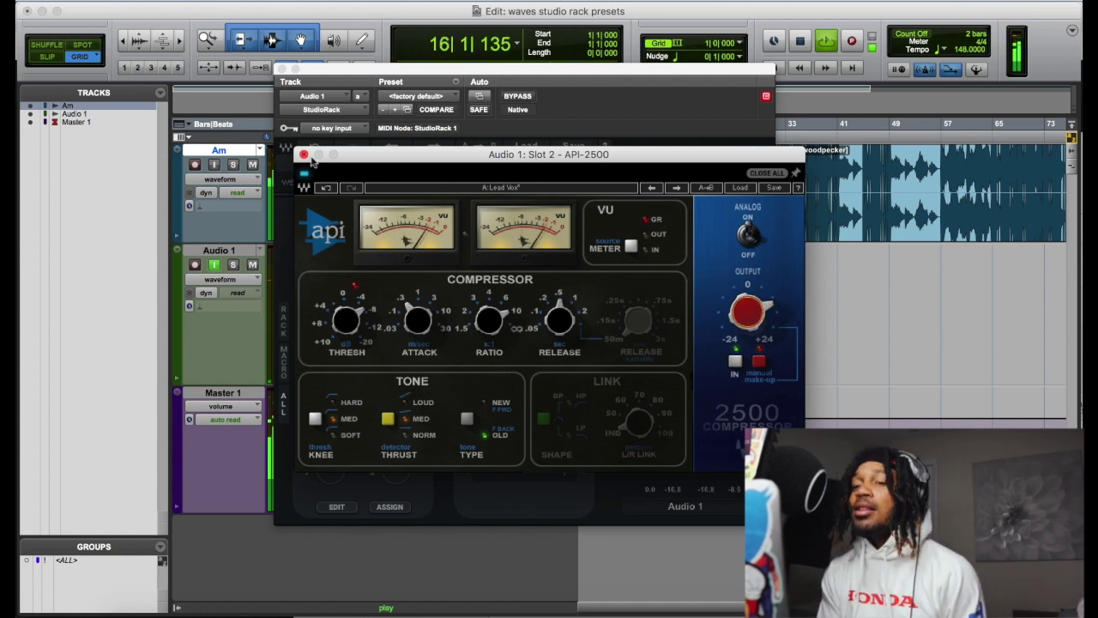
{"action": "left_click", "coordinate": [303, 155]}
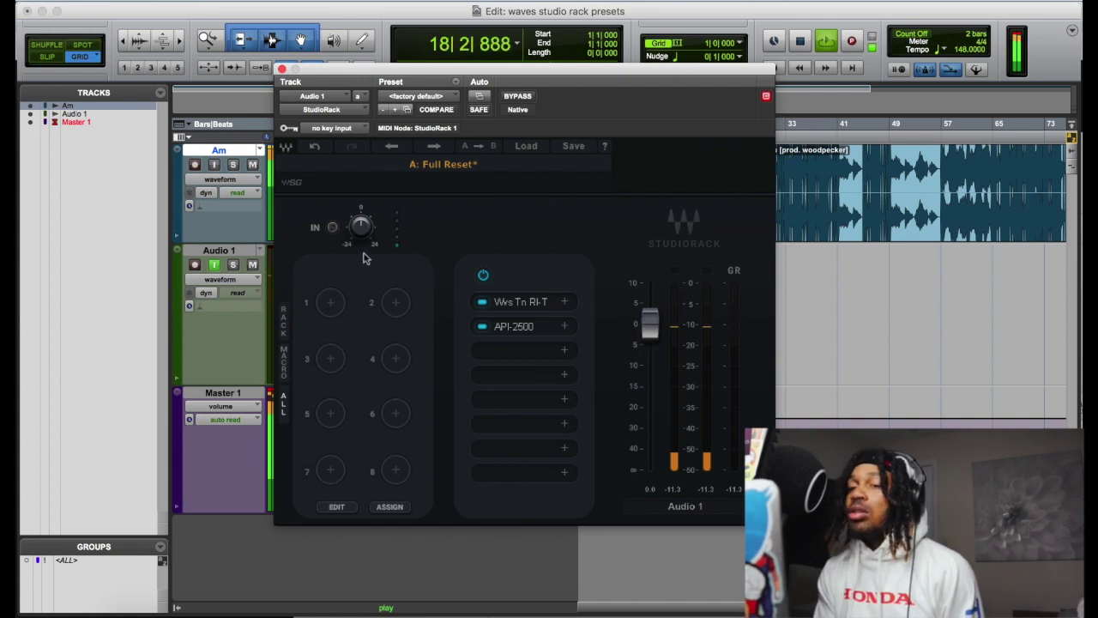
- Lower the clip gain of the beat on the Am track to -6.6 dB, moving the StudioRack window aside and back
{"action": "left_click_drag", "start_coordinate": [489, 67], "coordinate": [640, 286]}
{"action": "left_click_drag", "start_coordinate": [584, 237], "coordinate": [584, 241]}
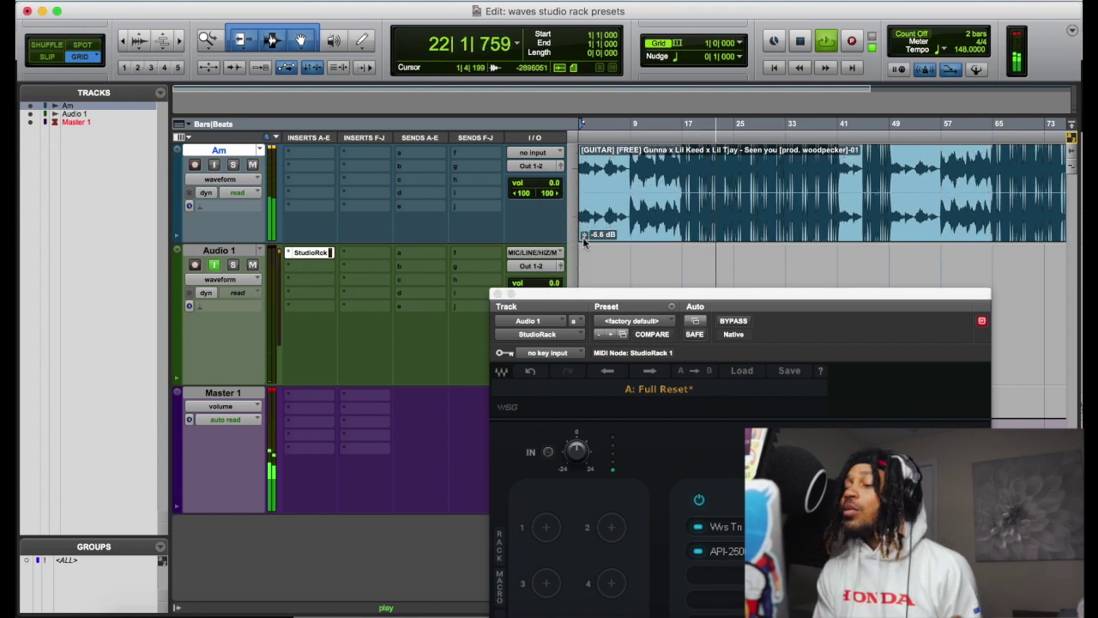
{"action": "left_click_drag", "start_coordinate": [780, 296], "coordinate": [560, 49]}
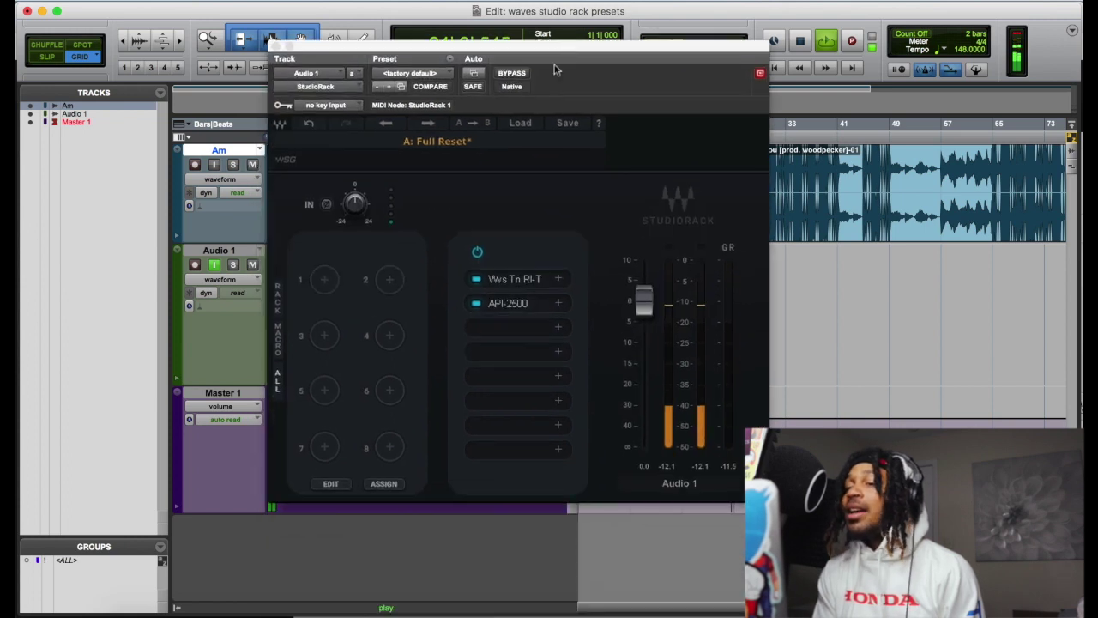
- Insert the CLA-2A(mono) dynamics plug-in in the third StudioRack slot, keeping its default settings, and close its window
{"action": "left_click", "coordinate": [560, 330]}
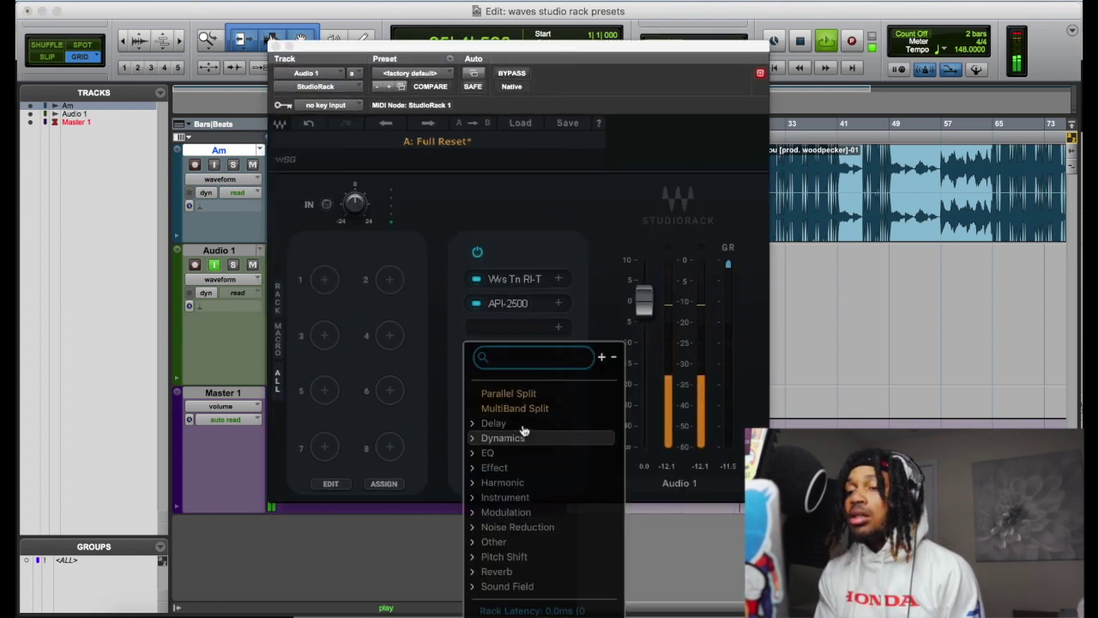
{"action": "left_click", "coordinate": [477, 439]}
{"action": "scroll", "coordinate": [540, 512], "scroll_direction": "down", "scroll_amount": 3}
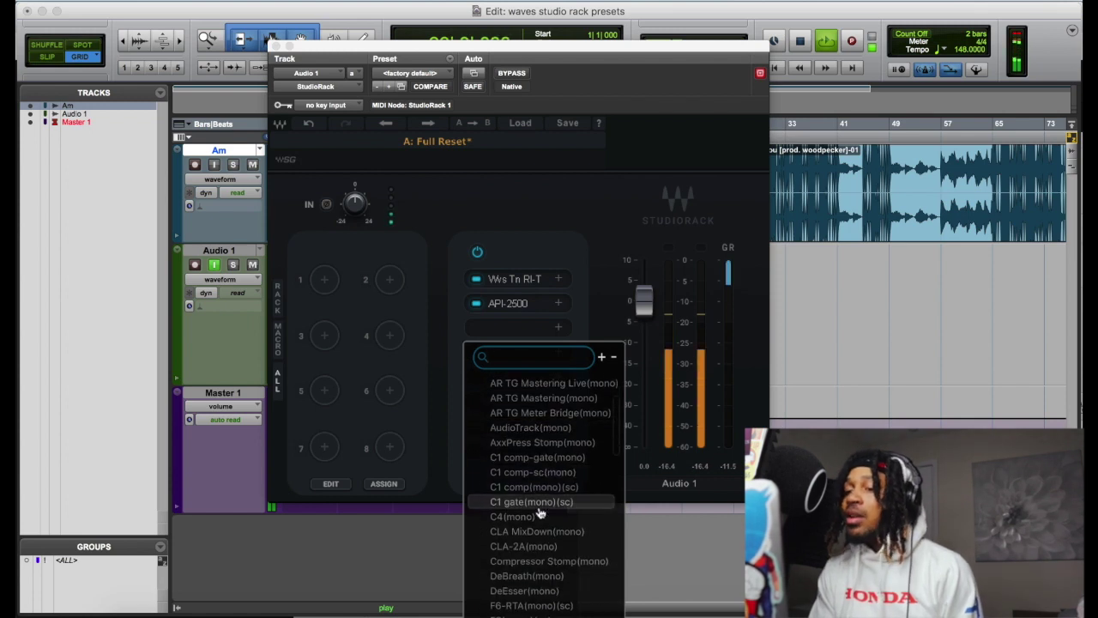
{"action": "scroll", "coordinate": [541, 510], "scroll_direction": "down", "scroll_amount": 3}
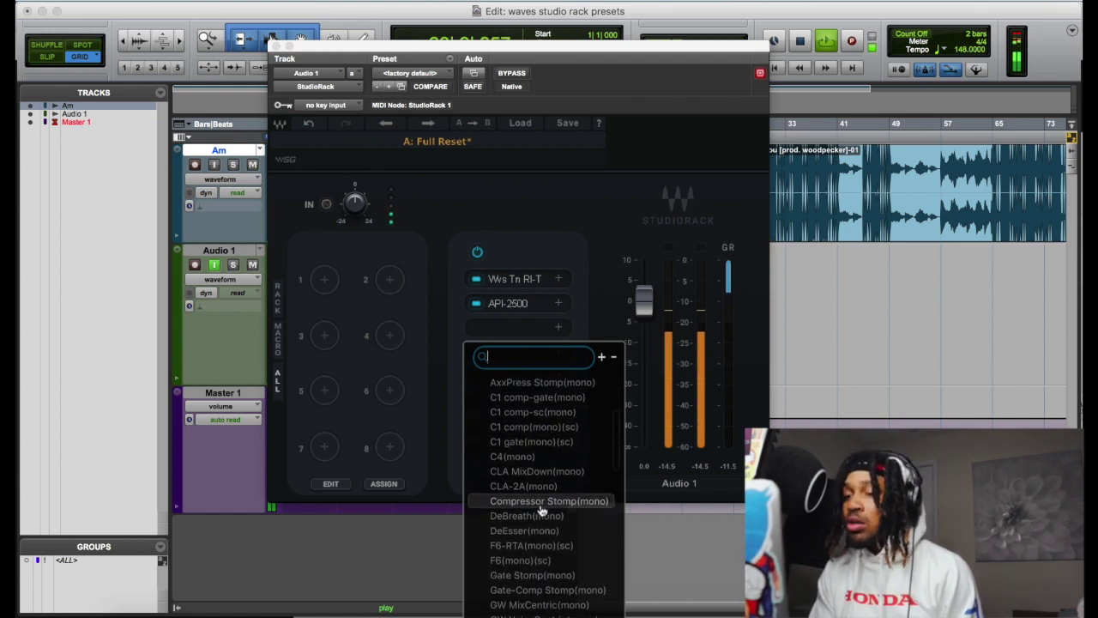
{"action": "left_click", "coordinate": [536, 484]}
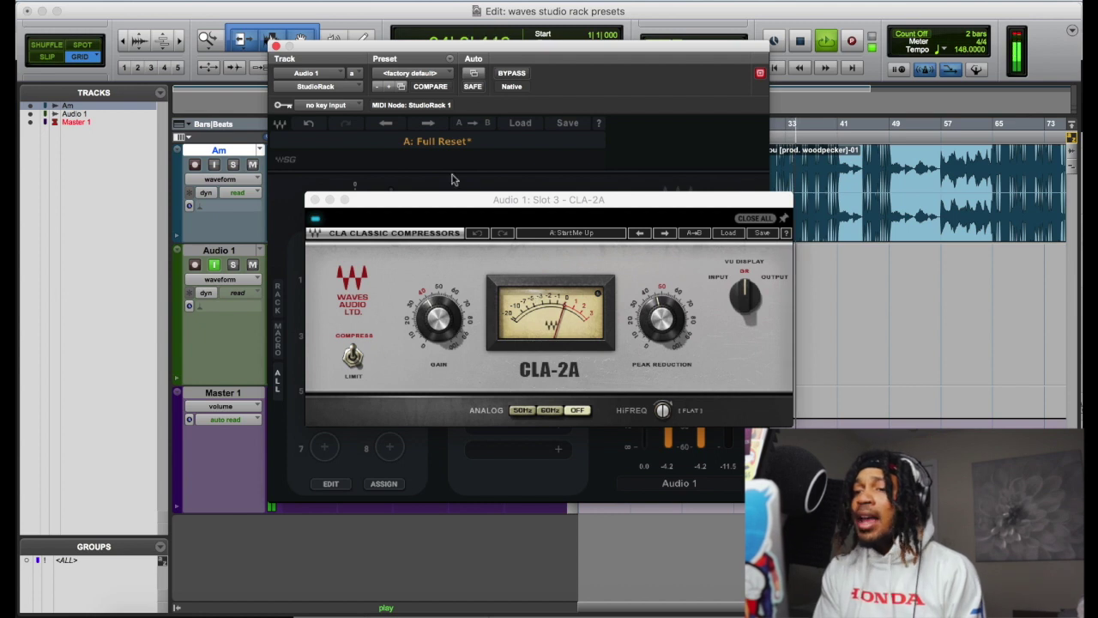
{"action": "left_click", "coordinate": [315, 200]}
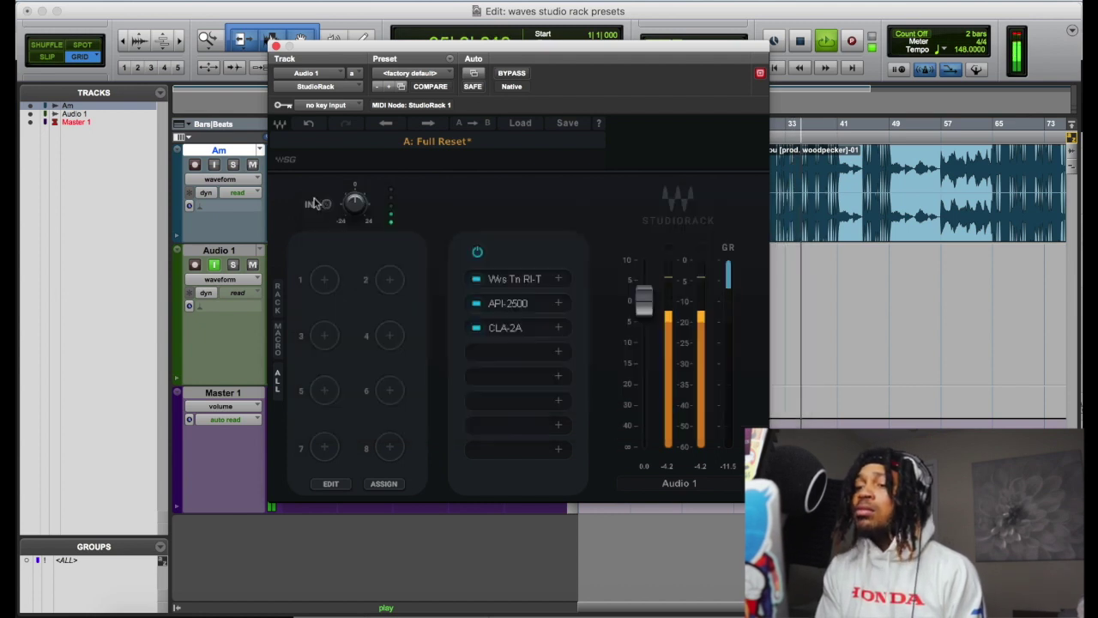
- Insert a Parallel Split in the fourth StudioRack slot
{"action": "left_click", "coordinate": [559, 351]}
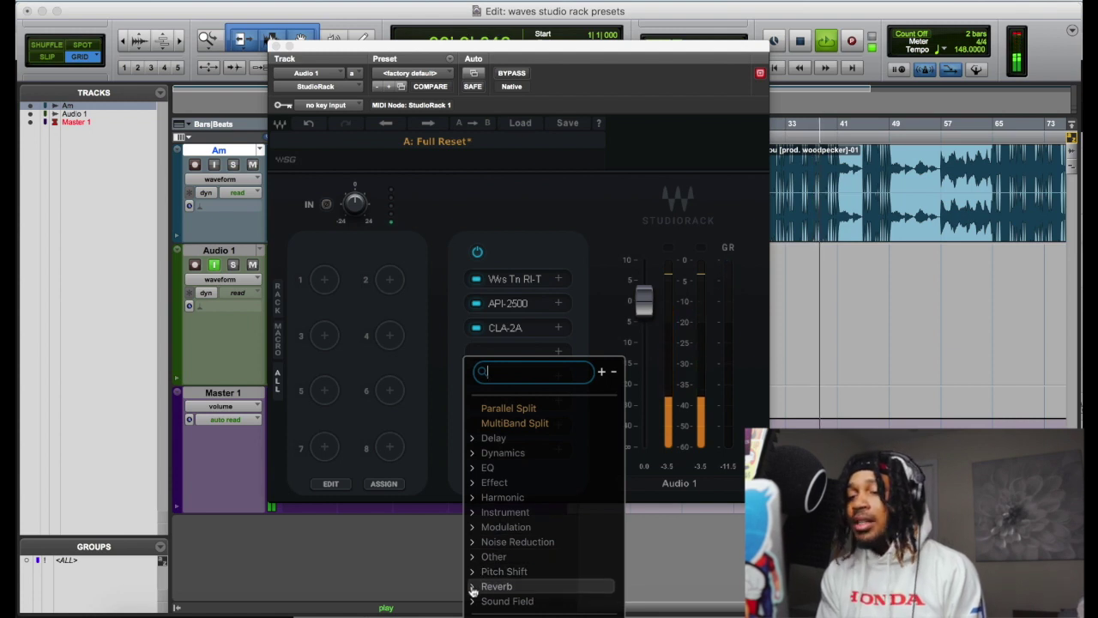
{"action": "left_click", "coordinate": [582, 227]}
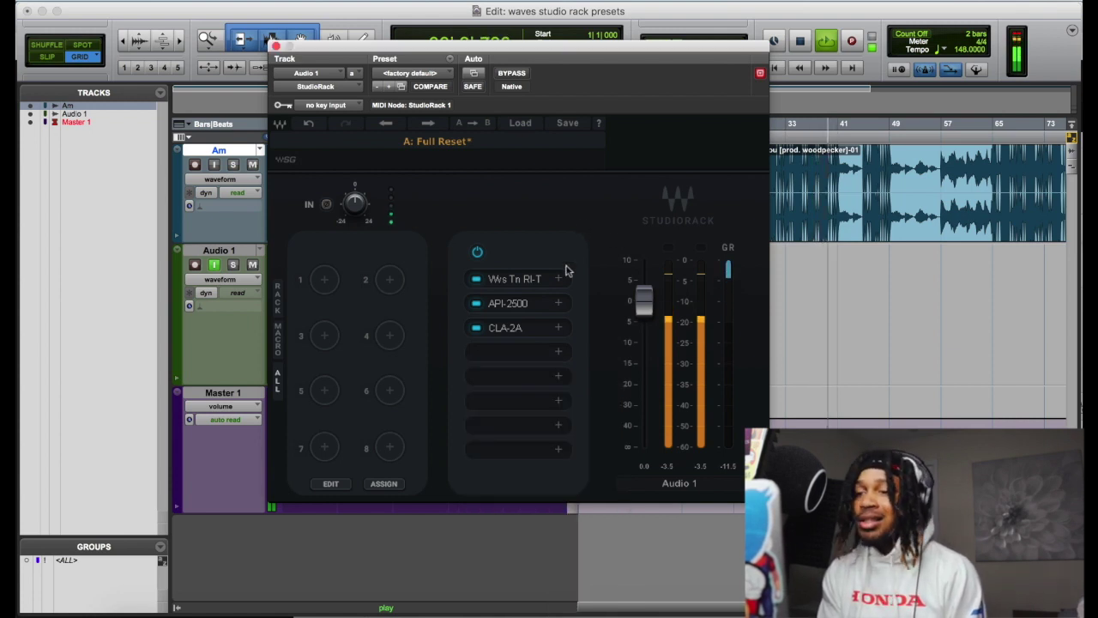
{"action": "left_click", "coordinate": [559, 351]}
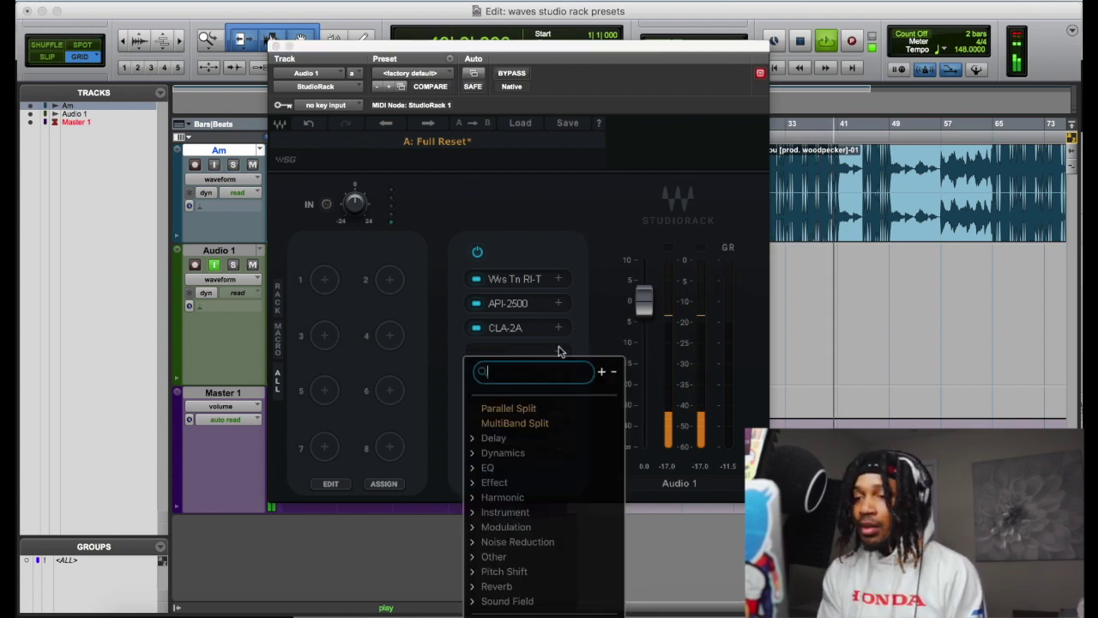
{"action": "left_click", "coordinate": [530, 410]}
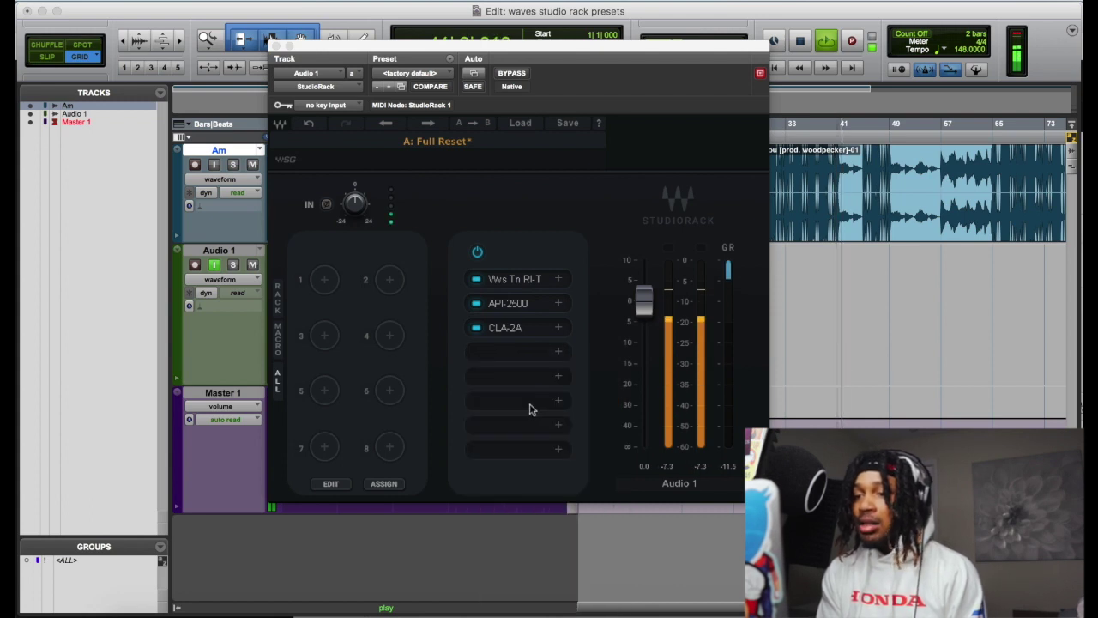
{"action": "left_click", "coordinate": [558, 351]}
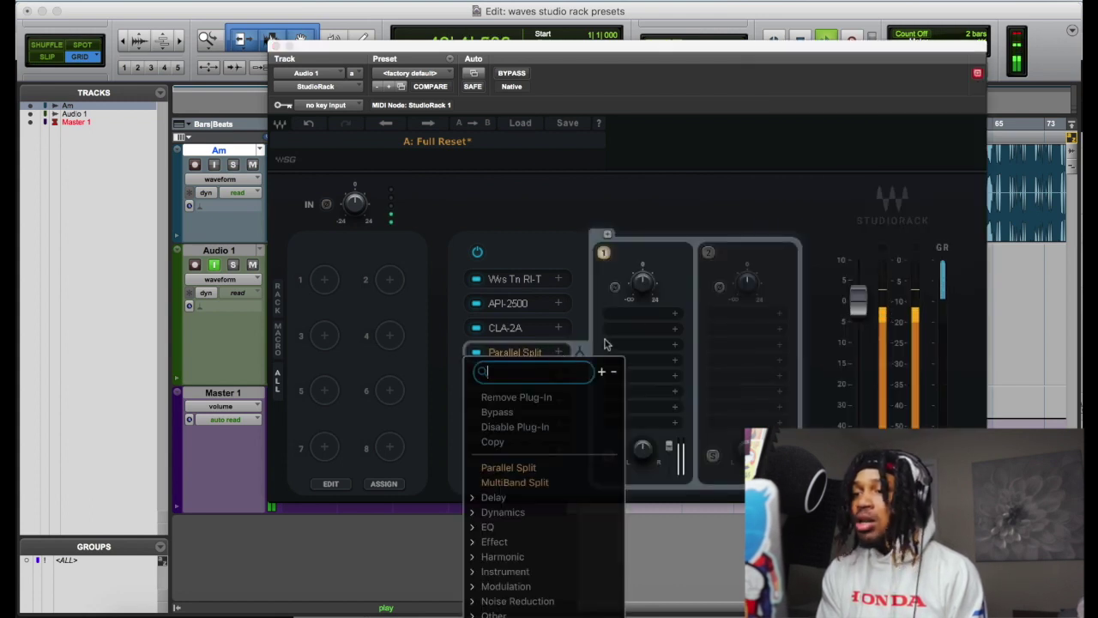
{"action": "left_click", "coordinate": [665, 324]}
- Insert the MannyM Reverb(mono) plug-in in the first slot of parallel rack 1
{"action": "left_click", "coordinate": [672, 314]}
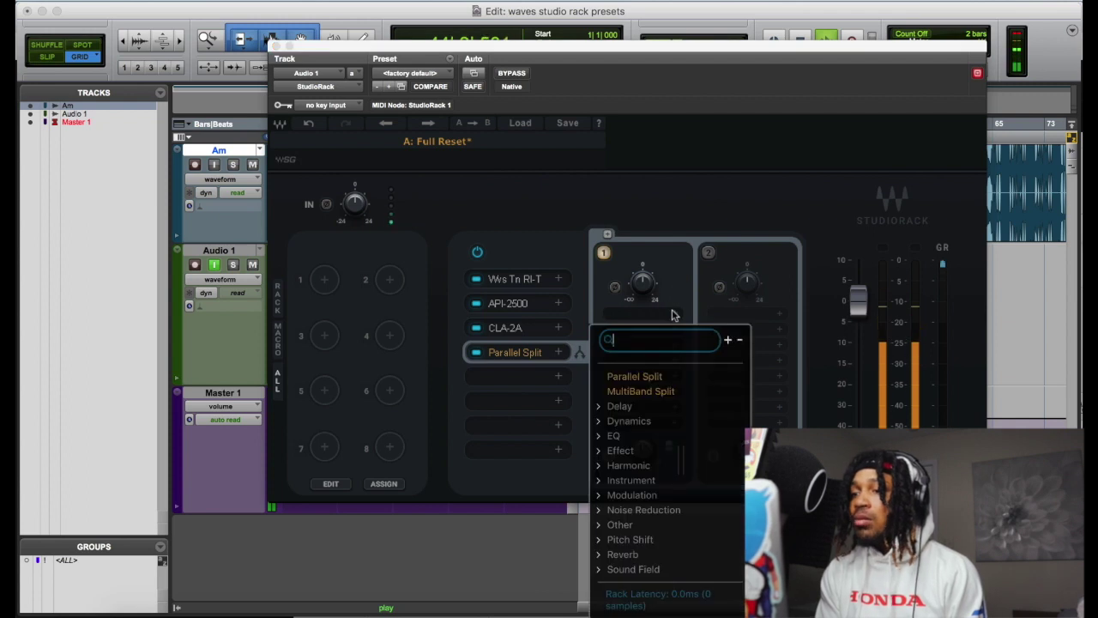
{"action": "left_click", "coordinate": [604, 554]}
{"action": "scroll", "coordinate": [631, 549], "scroll_direction": "down", "scroll_amount": 5}
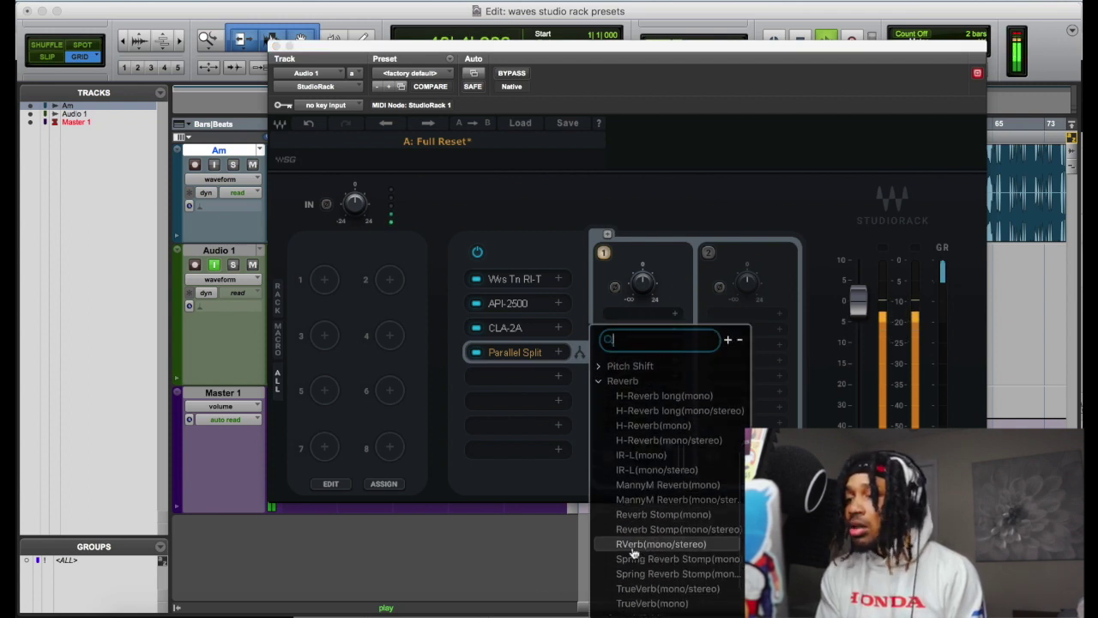
{"action": "scroll", "coordinate": [633, 553], "scroll_direction": "down", "scroll_amount": 1}
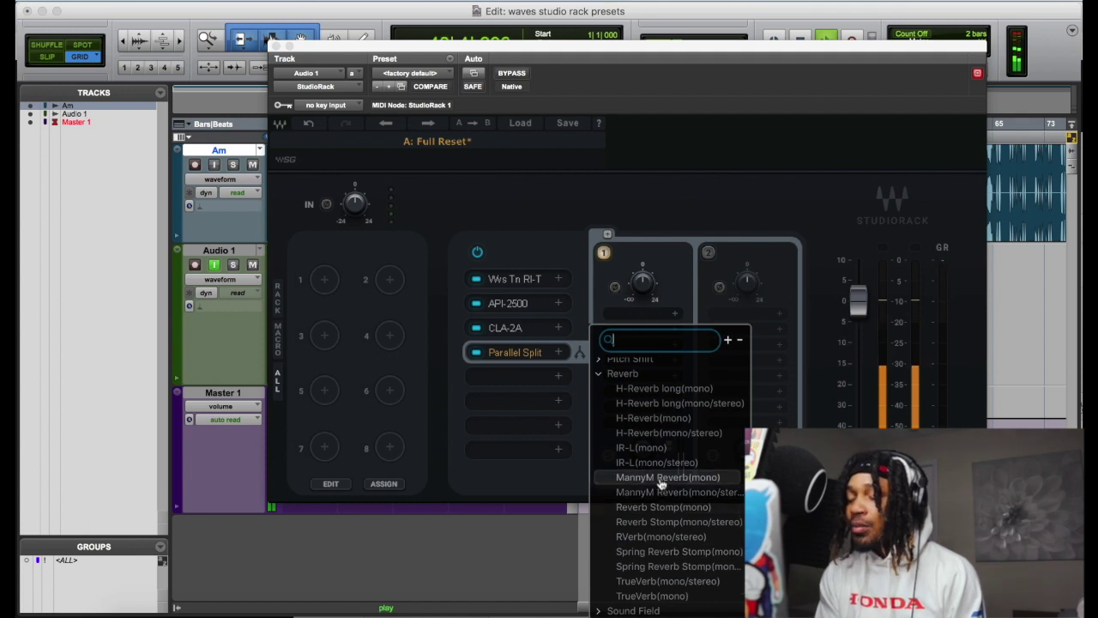
{"action": "left_click", "coordinate": [661, 477]}
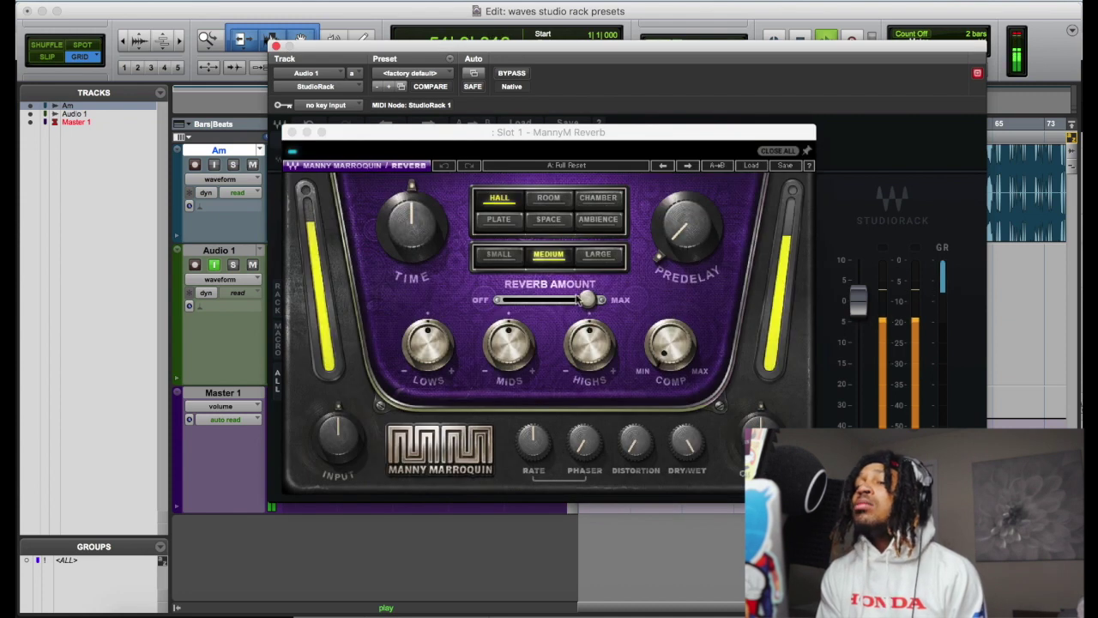
- Lower the MannyM Reverb amount, close the plug-in and try out parallel rack 1's output fader
{"action": "left_click_drag", "start_coordinate": [586, 299], "coordinate": [536, 300]}
{"action": "left_click", "coordinate": [292, 132]}
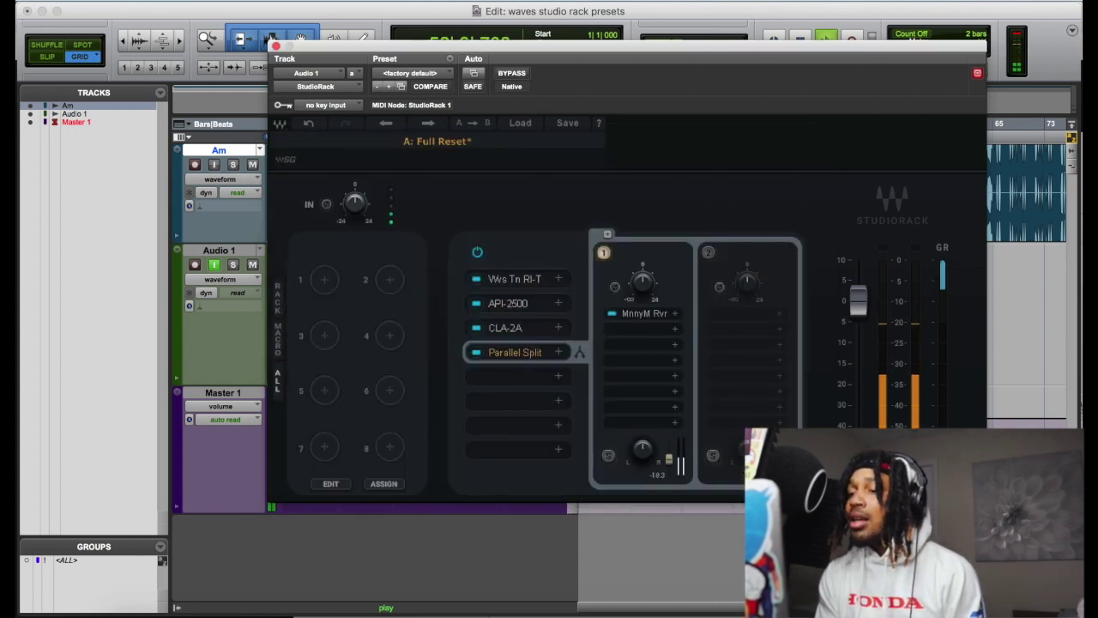
{"action": "left_click_drag", "start_coordinate": [678, 459], "coordinate": [678, 468]}
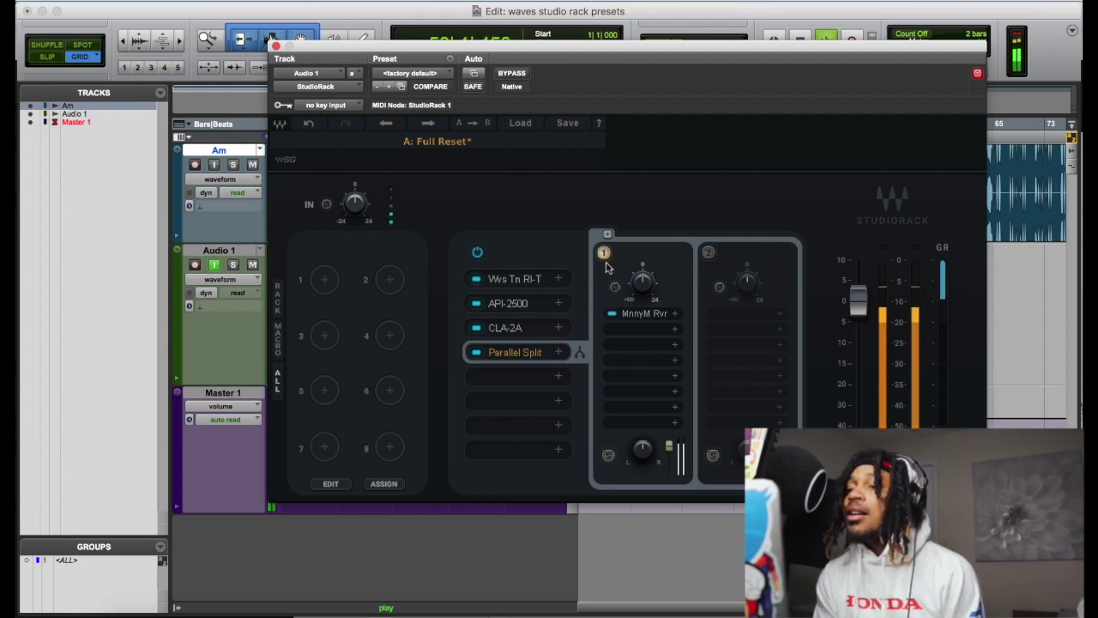
- Reopen the MannyM Reverb, choose the Chamber type, raise Comp and set the reverb amount to about 29
{"action": "left_click", "coordinate": [647, 314]}
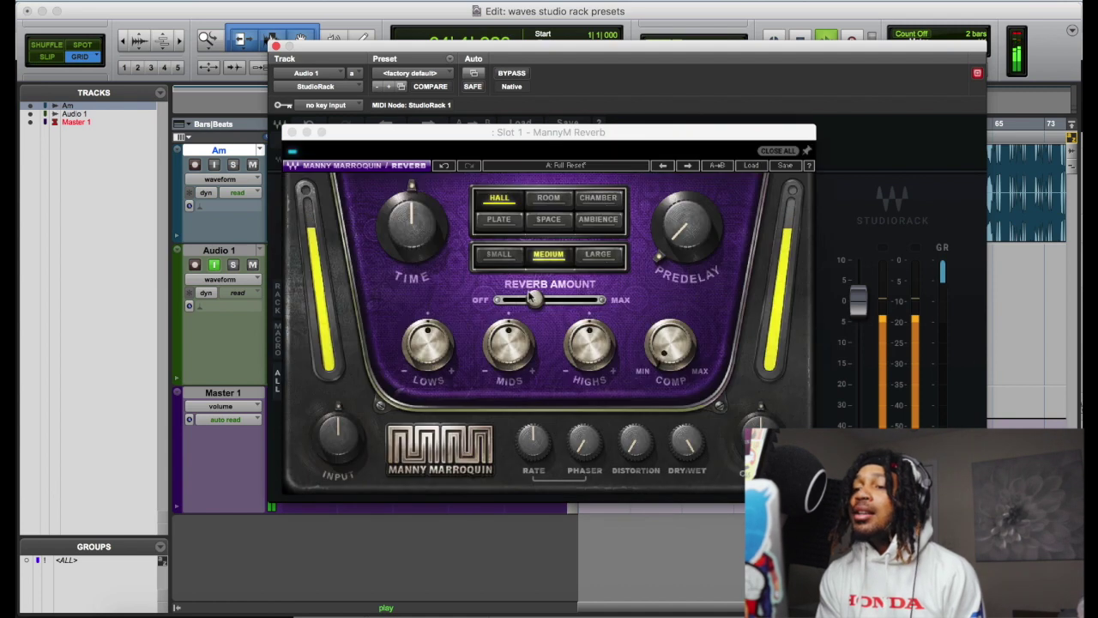
{"action": "left_click_drag", "start_coordinate": [532, 296], "coordinate": [526, 298]}
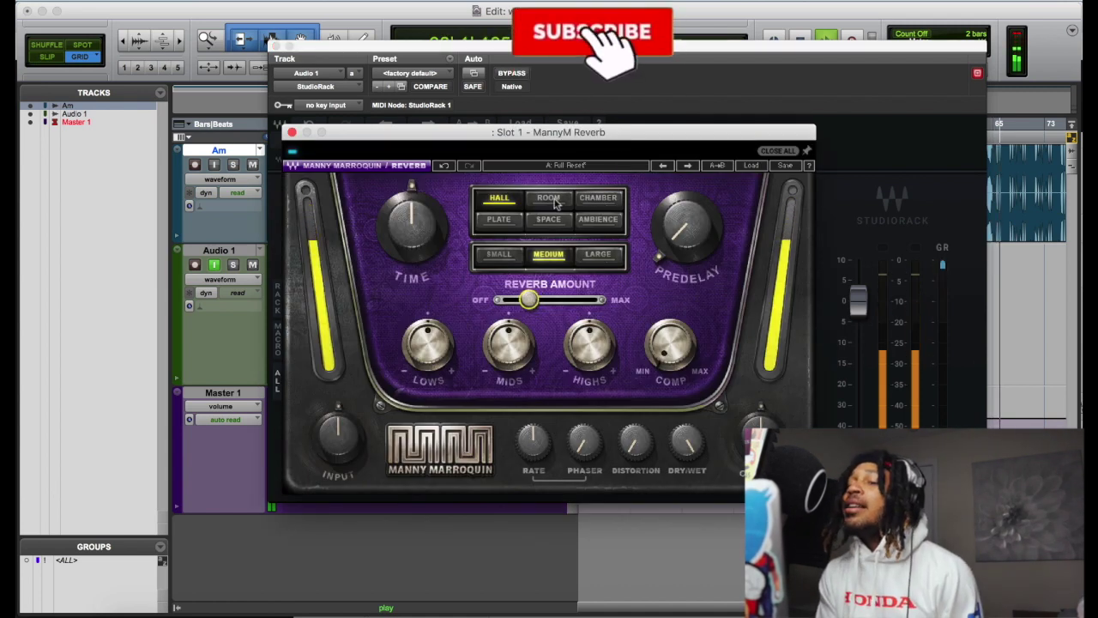
{"action": "left_click", "coordinate": [598, 197]}
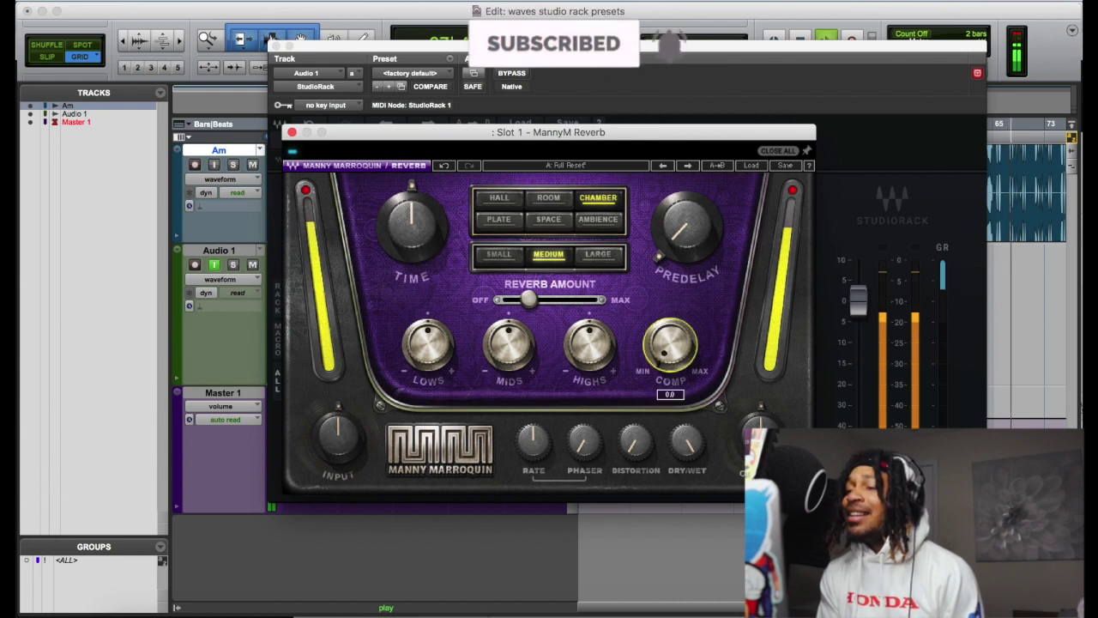
{"action": "left_click_drag", "start_coordinate": [671, 345], "coordinate": [682, 360]}
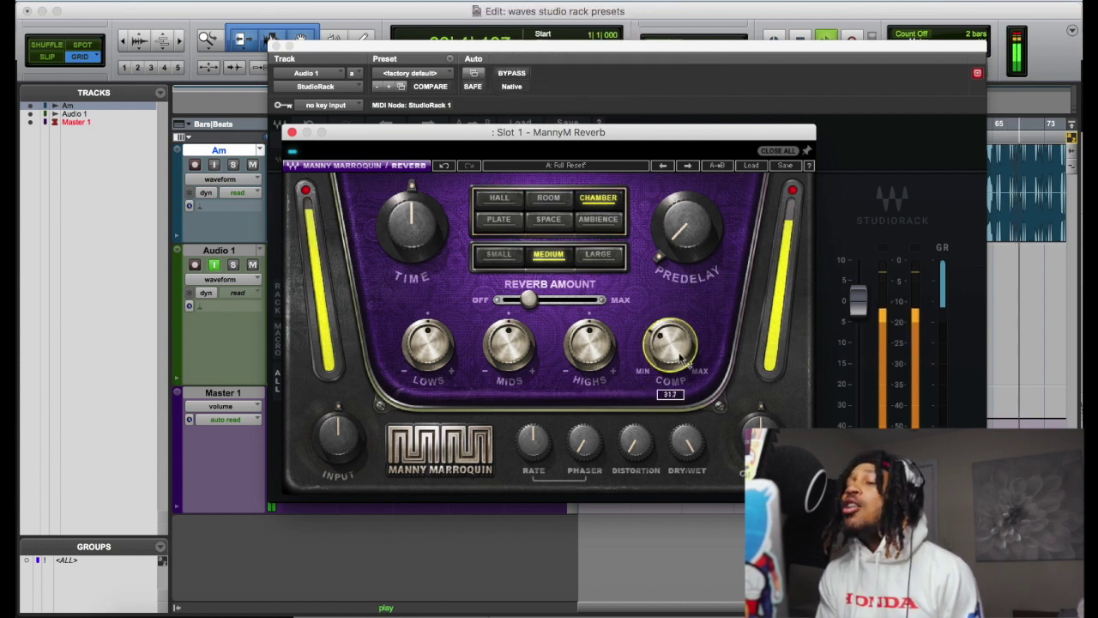
{"action": "left_click_drag", "start_coordinate": [527, 300], "coordinate": [534, 299]}
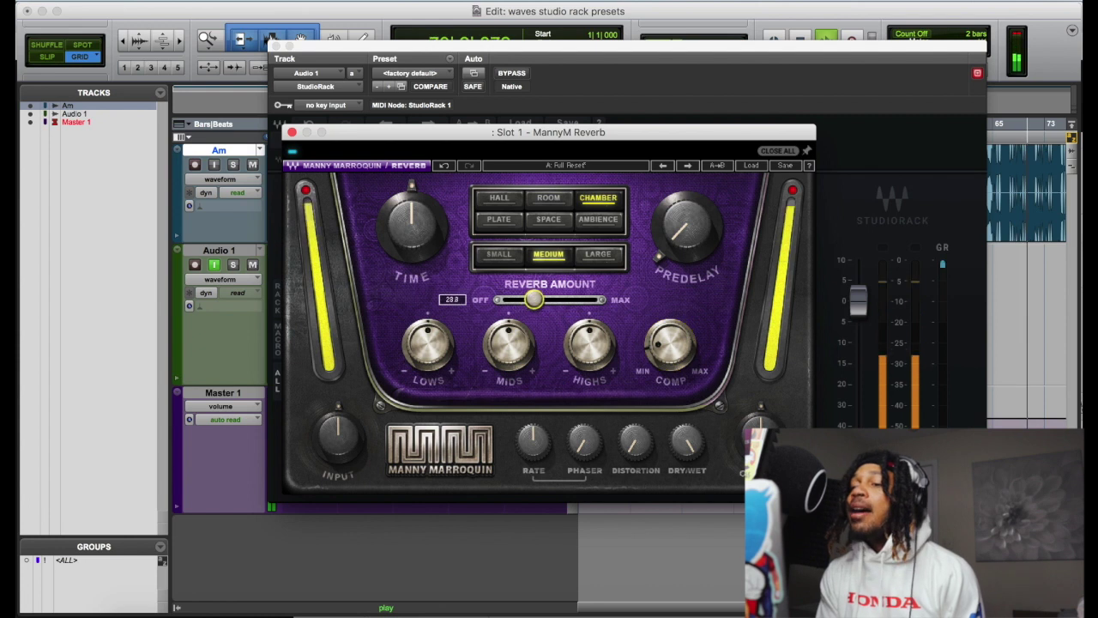
- Change the MannyM Reverb to a Large Hall, set Dry/Wet to 62.9 and close the plug-in
{"action": "left_click", "coordinate": [599, 256]}
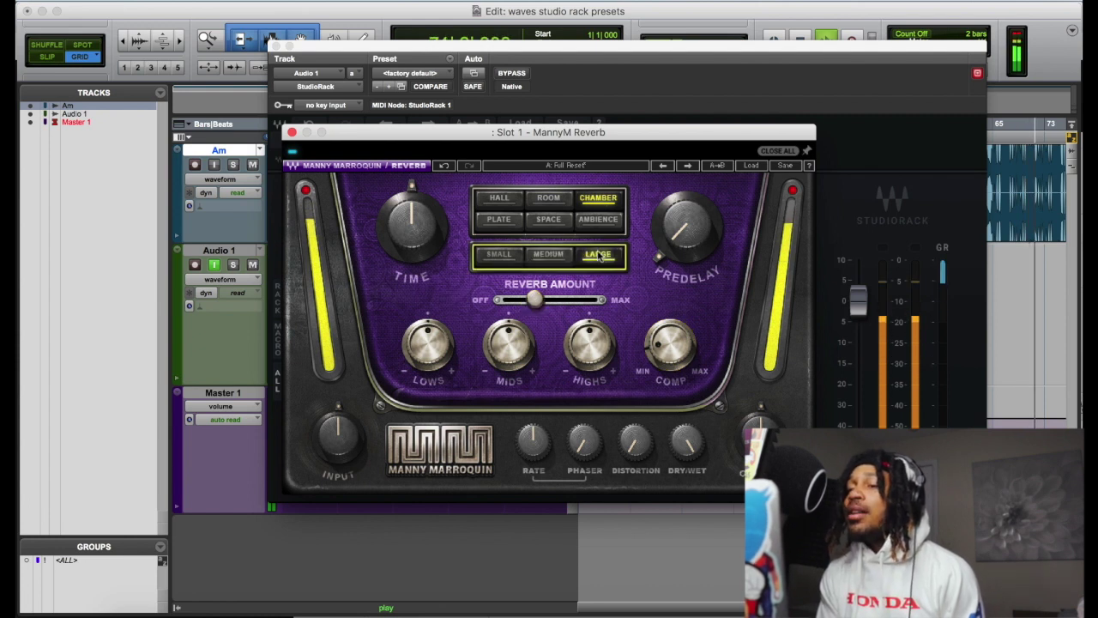
{"action": "left_click", "coordinate": [500, 199]}
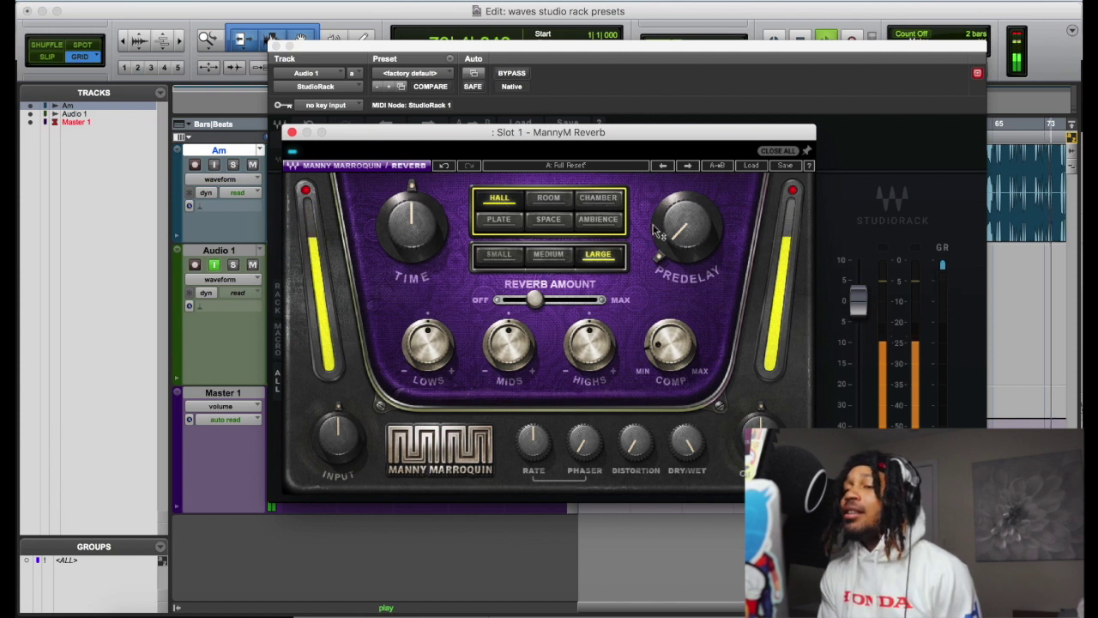
{"action": "left_click_drag", "start_coordinate": [691, 441], "coordinate": [683, 448]}
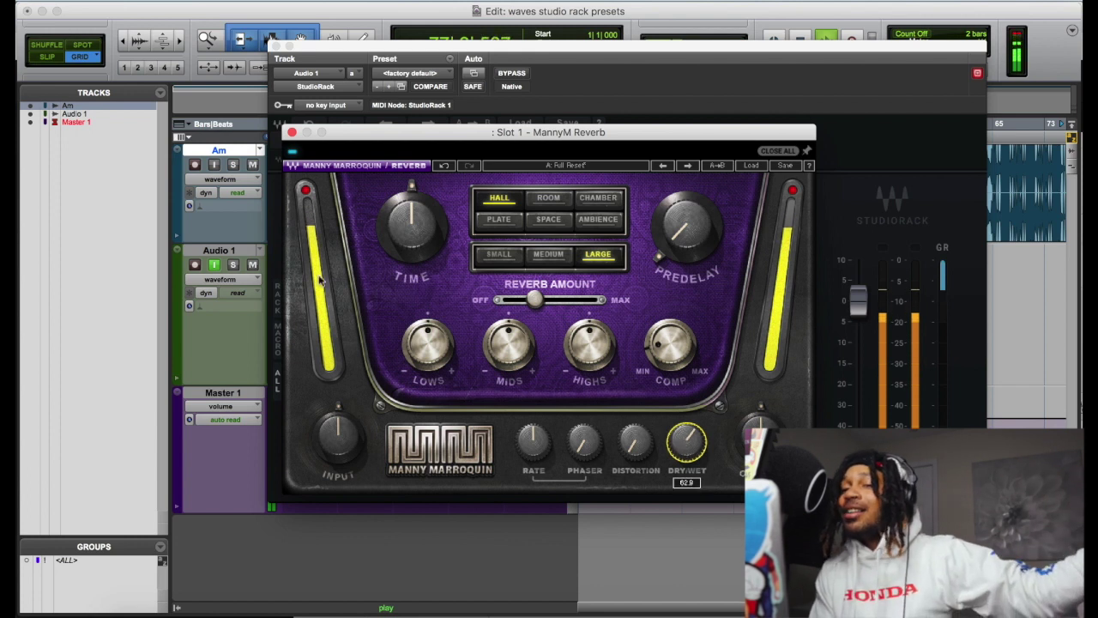
{"action": "left_click", "coordinate": [292, 132]}
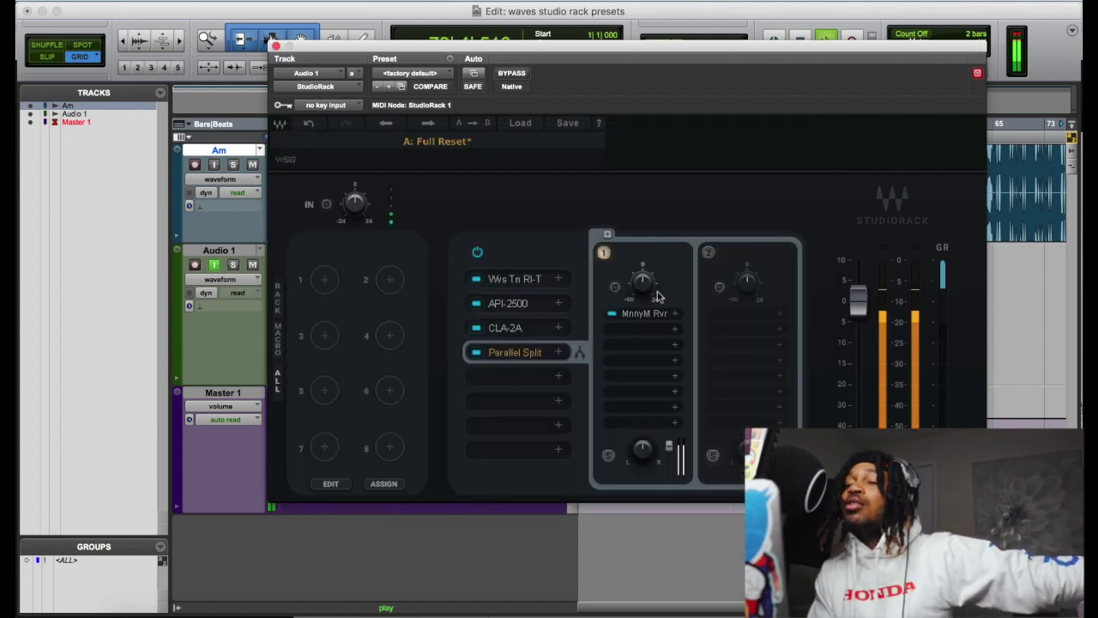
- Audition parallel rack 1 in solo, release the solo and adjust the rack's output fader
{"action": "left_click", "coordinate": [608, 457]}
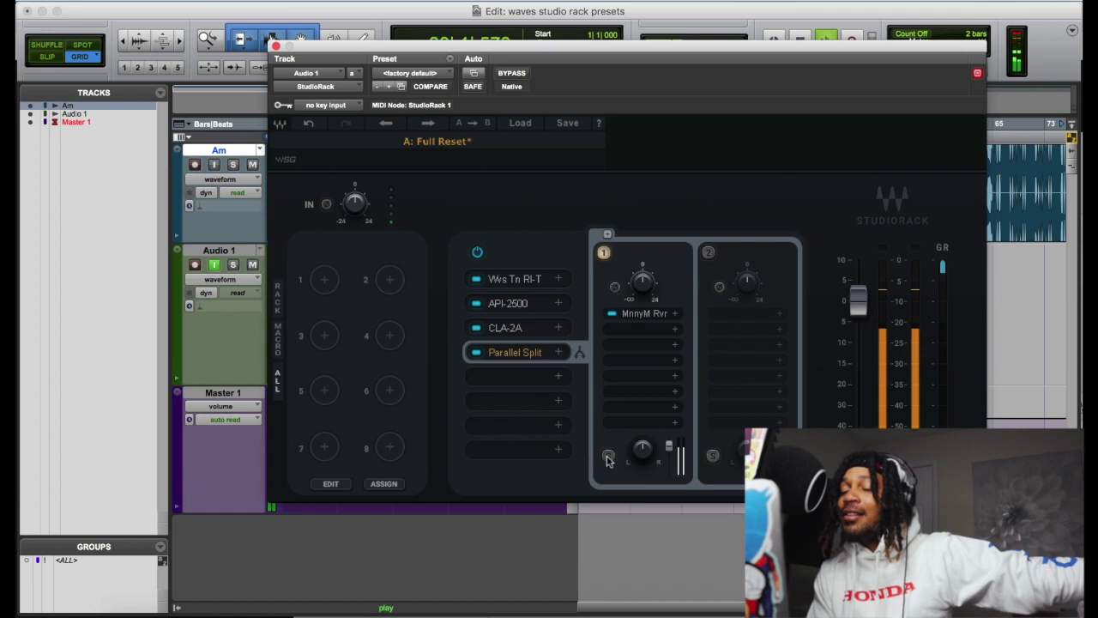
{"action": "left_click", "coordinate": [609, 457]}
{"action": "left_click_drag", "start_coordinate": [669, 446], "coordinate": [668, 439]}
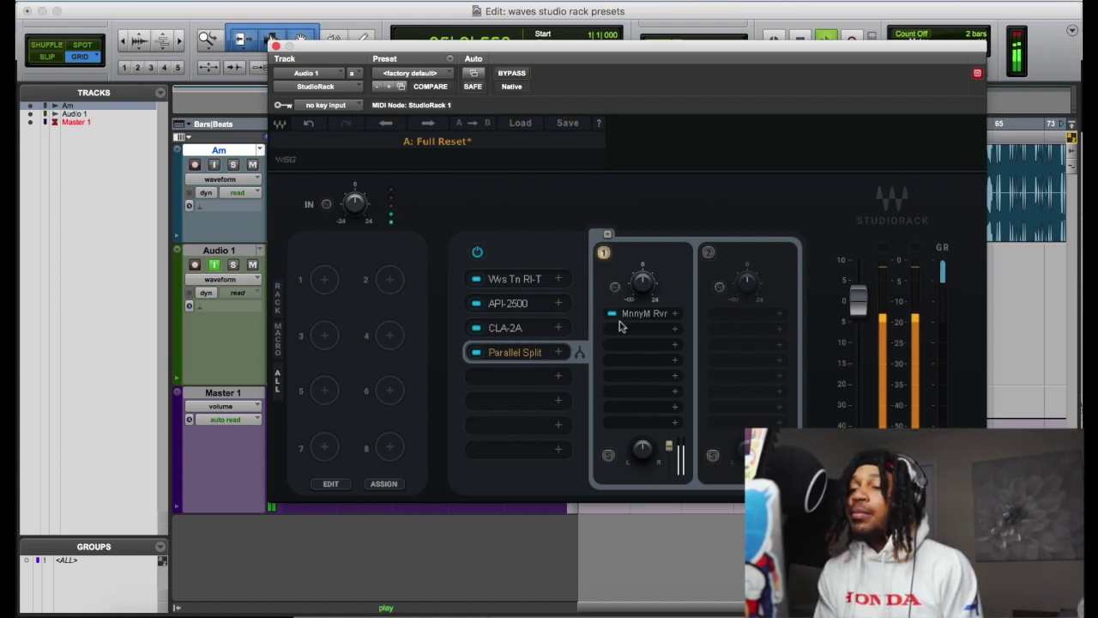
- Insert the LayD Stomp delay plug-in in the first slot of parallel rack 2
{"action": "left_click", "coordinate": [558, 352]}
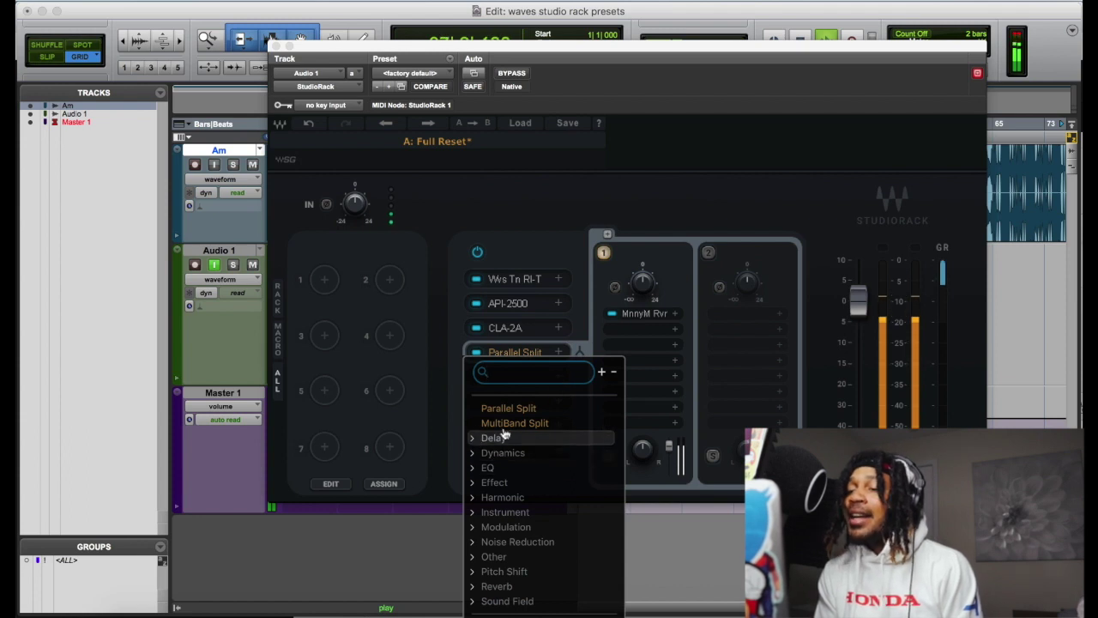
{"action": "left_click", "coordinate": [772, 319]}
{"action": "left_click", "coordinate": [777, 315]}
{"action": "left_click", "coordinate": [725, 407]}
{"action": "scroll", "coordinate": [729, 463], "scroll_direction": "down", "scroll_amount": 1}
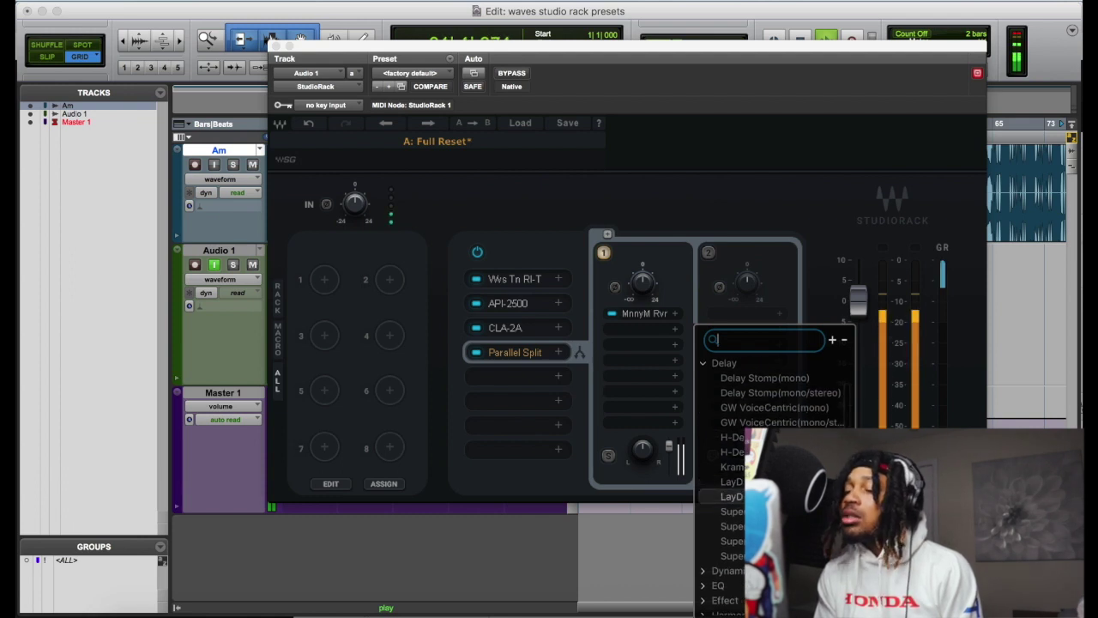
{"action": "left_click", "coordinate": [769, 481]}
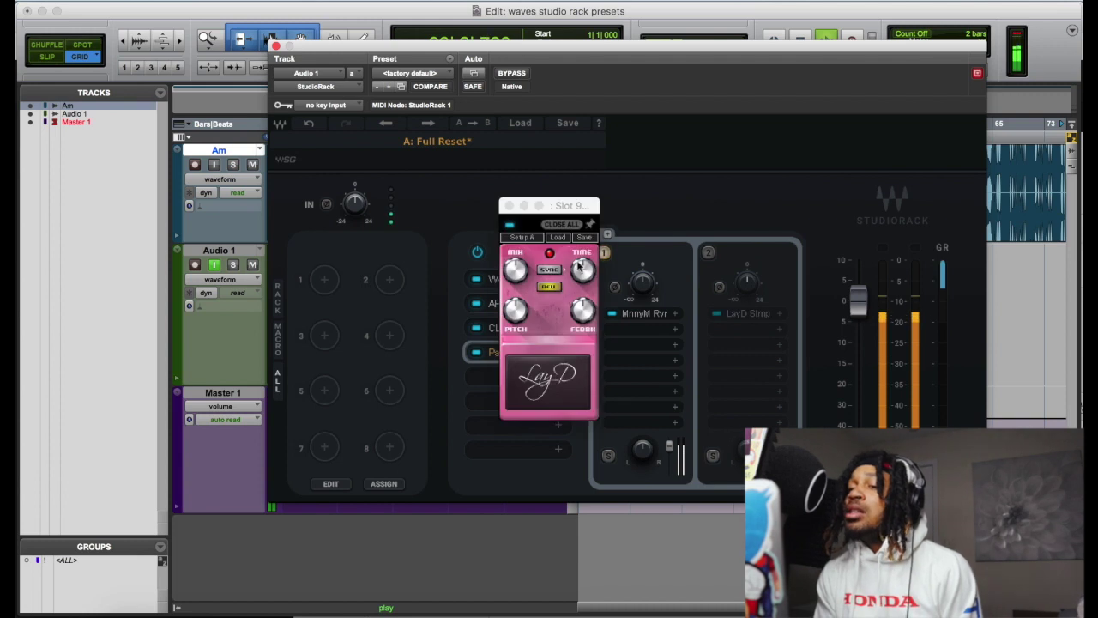
- Turn on parallel rack 2 and restart playback
{"action": "left_click_drag", "start_coordinate": [565, 205], "coordinate": [629, 210]}
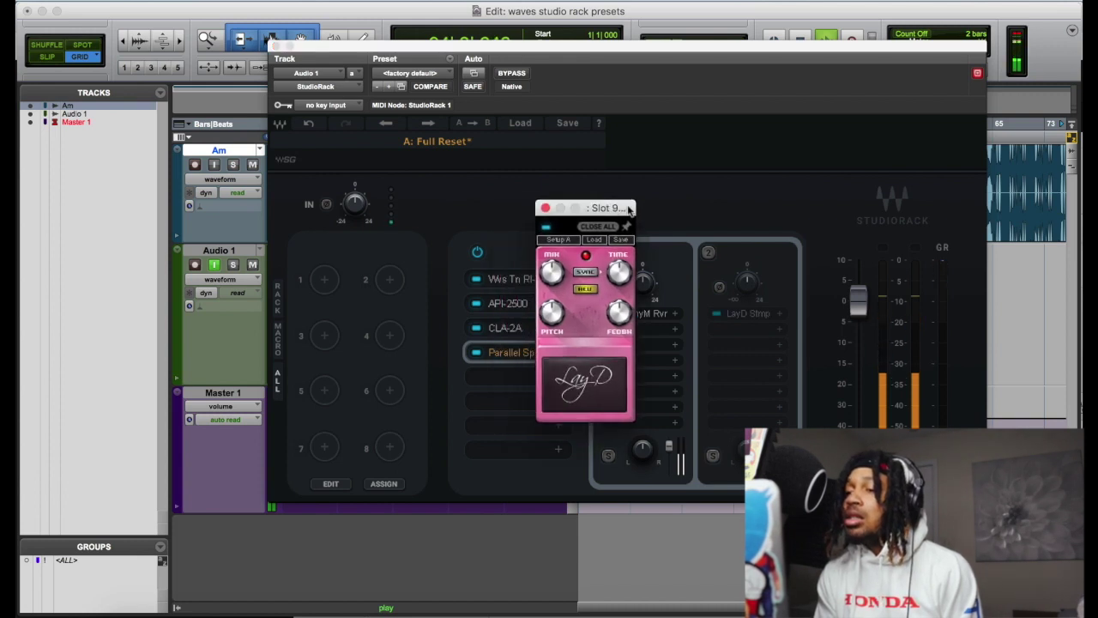
{"action": "left_click", "coordinate": [708, 255]}
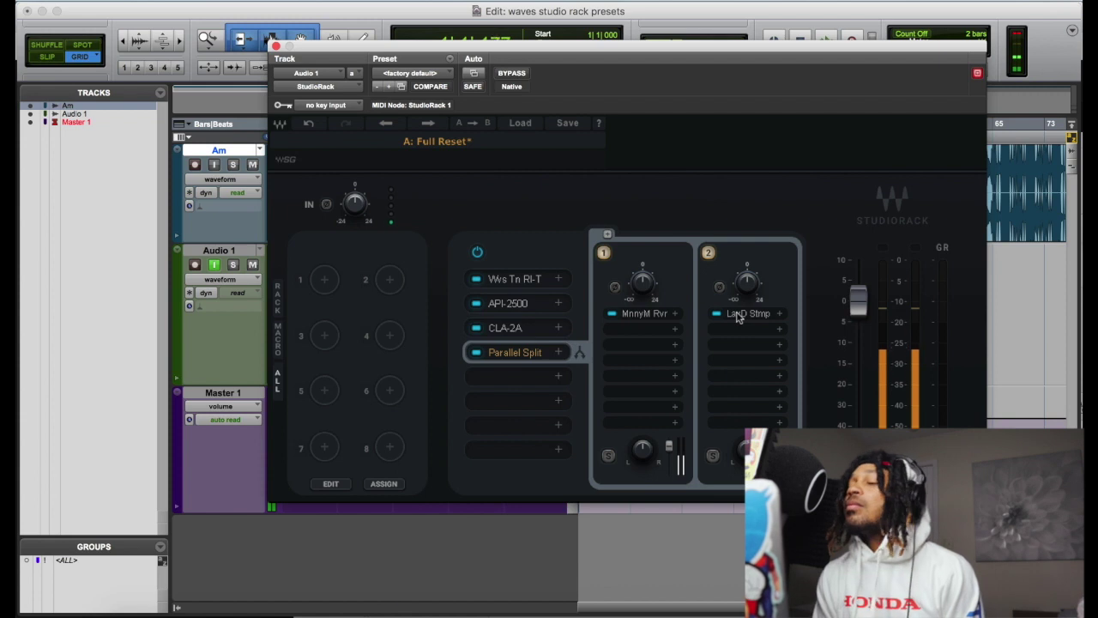
{"action": "key", "text": "space"}
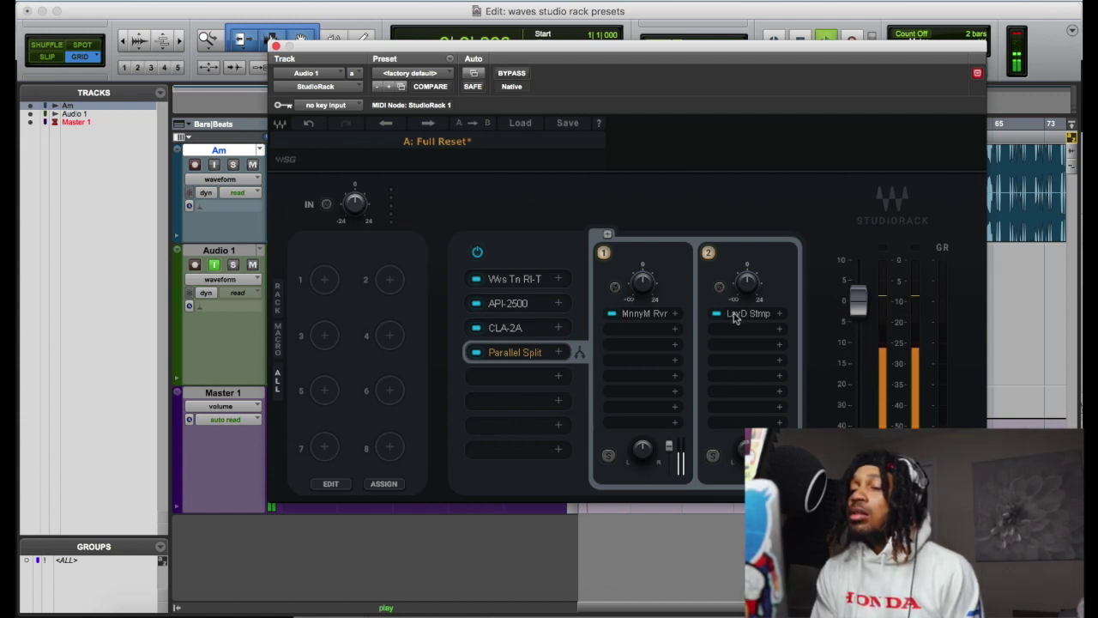
- Reopen the LayD plug-in in parallel rack 2, try its pitch control, enable Sync and close it
{"action": "left_click", "coordinate": [734, 313]}
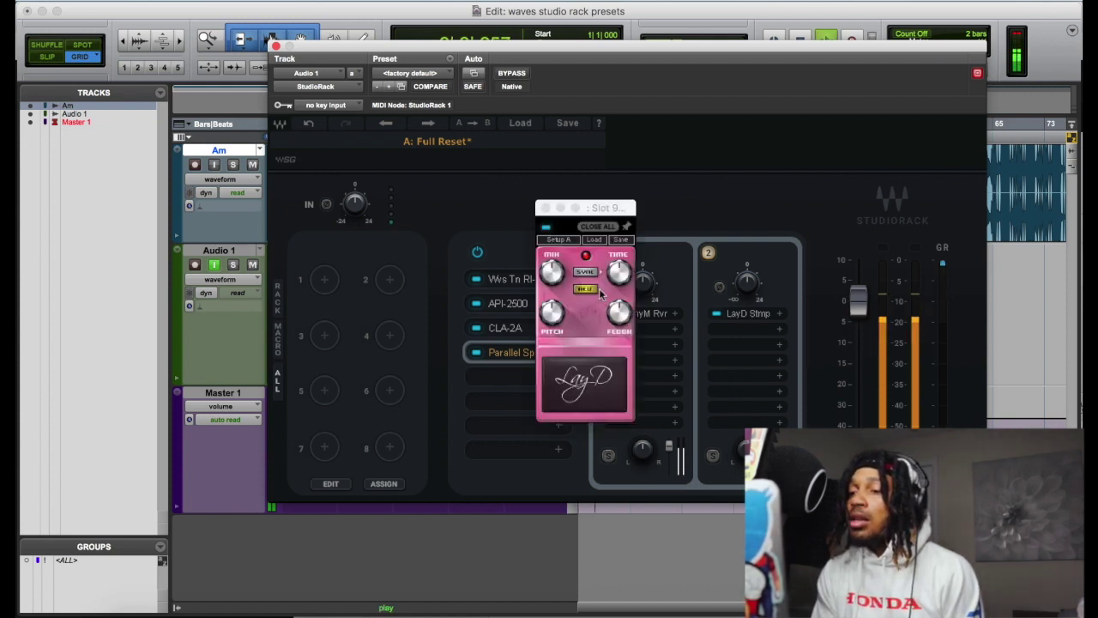
{"action": "left_click", "coordinate": [553, 314]}
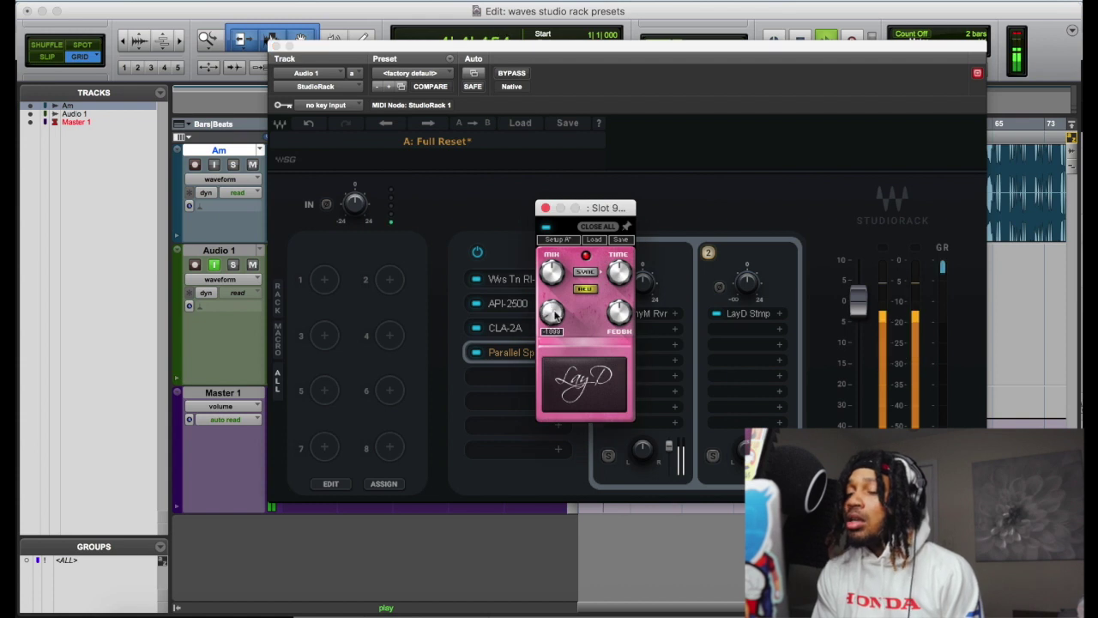
{"action": "left_click_drag", "start_coordinate": [551, 316], "coordinate": [552, 311]}
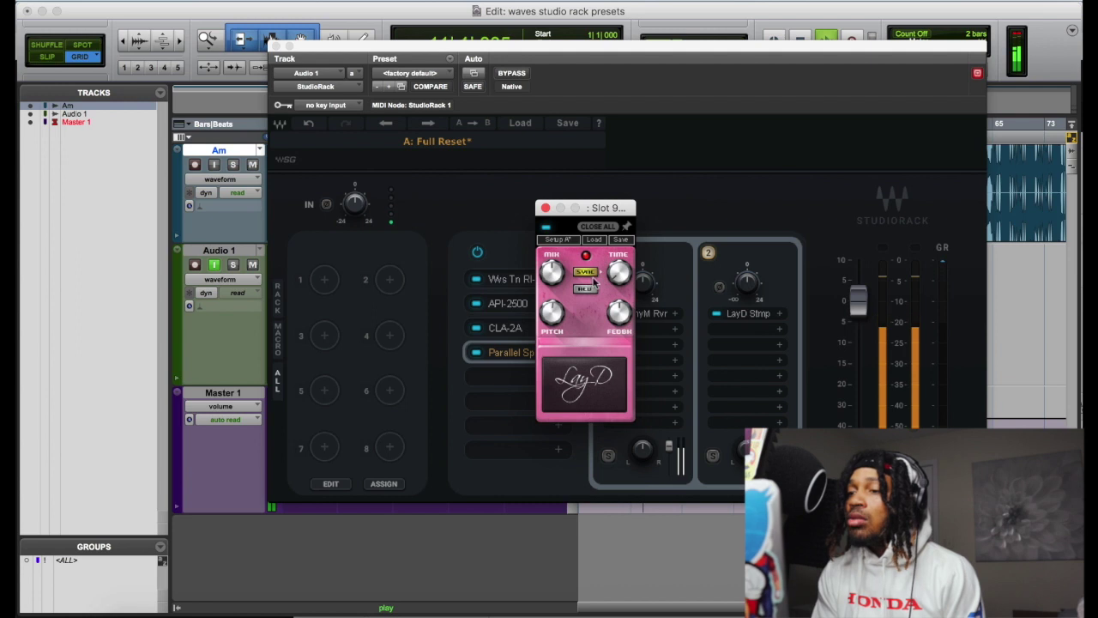
{"action": "left_click", "coordinate": [546, 208]}
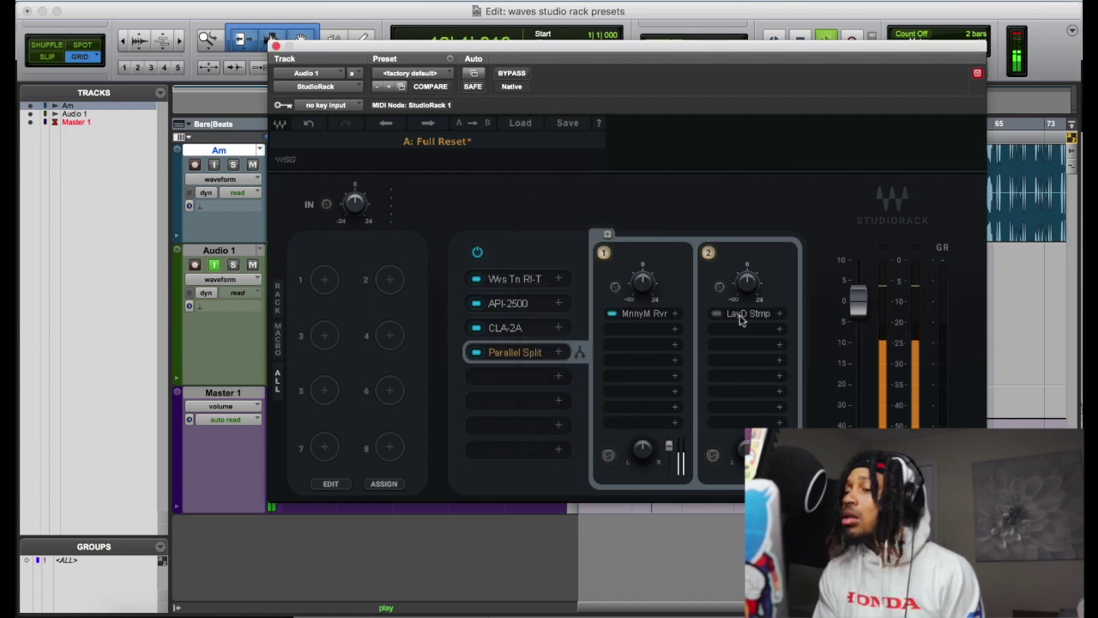
- Replace the LayD plug-in in parallel rack 2 with H-Delay and move the StudioRack window lower
{"action": "left_click", "coordinate": [777, 314]}
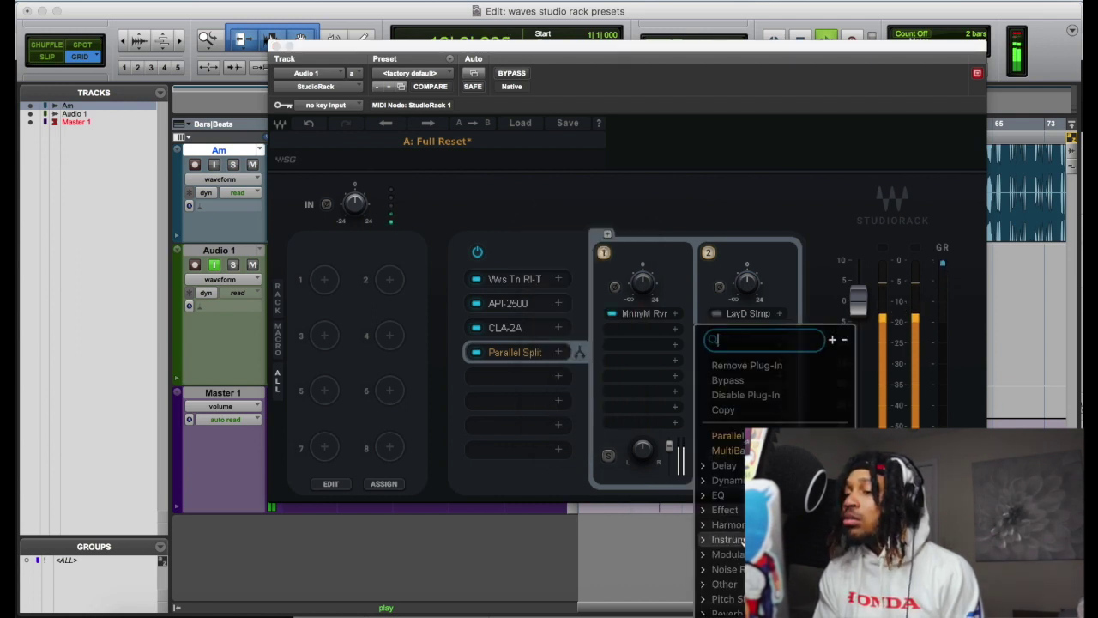
{"action": "scroll", "coordinate": [705, 515], "scroll_direction": "down", "scroll_amount": 3}
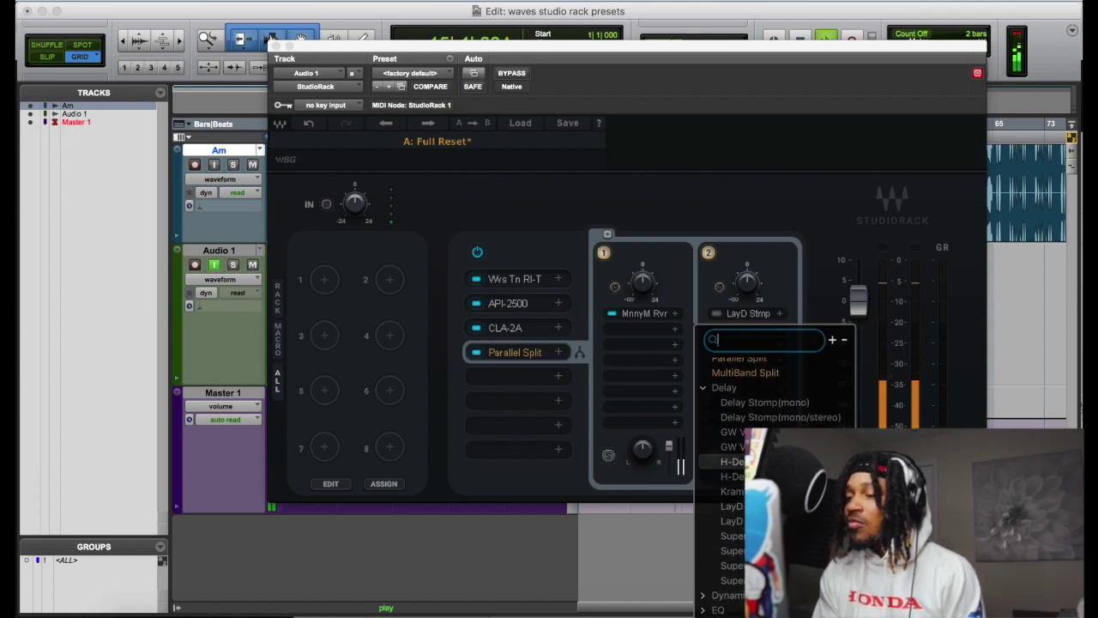
{"action": "left_click", "coordinate": [755, 461]}
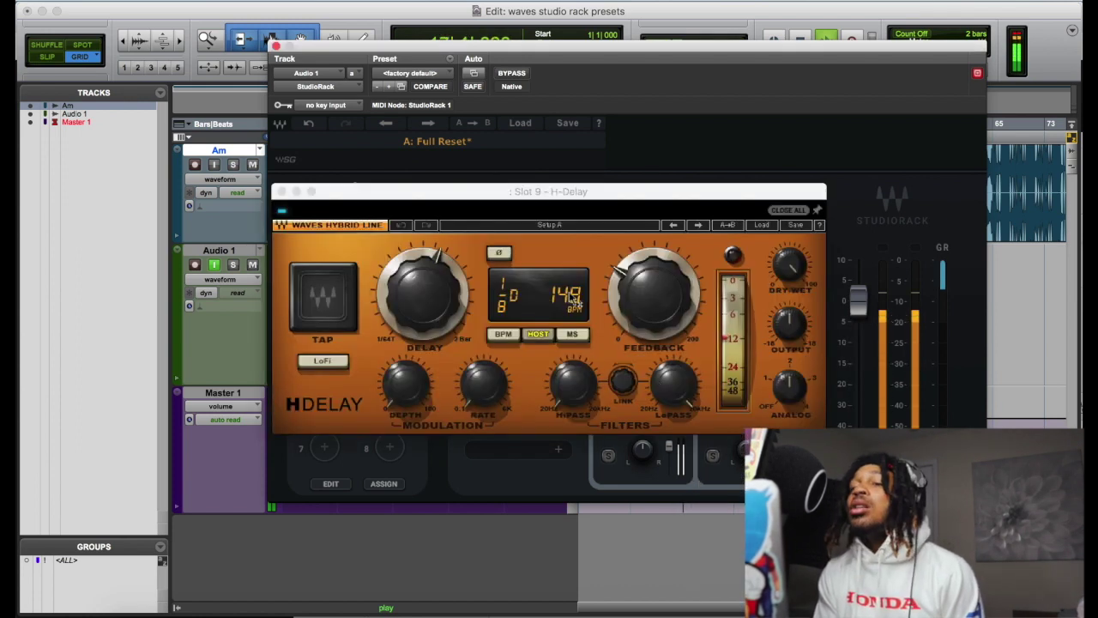
{"action": "left_click_drag", "start_coordinate": [753, 51], "coordinate": [681, 215]}
{"action": "left_click", "coordinate": [674, 192]}
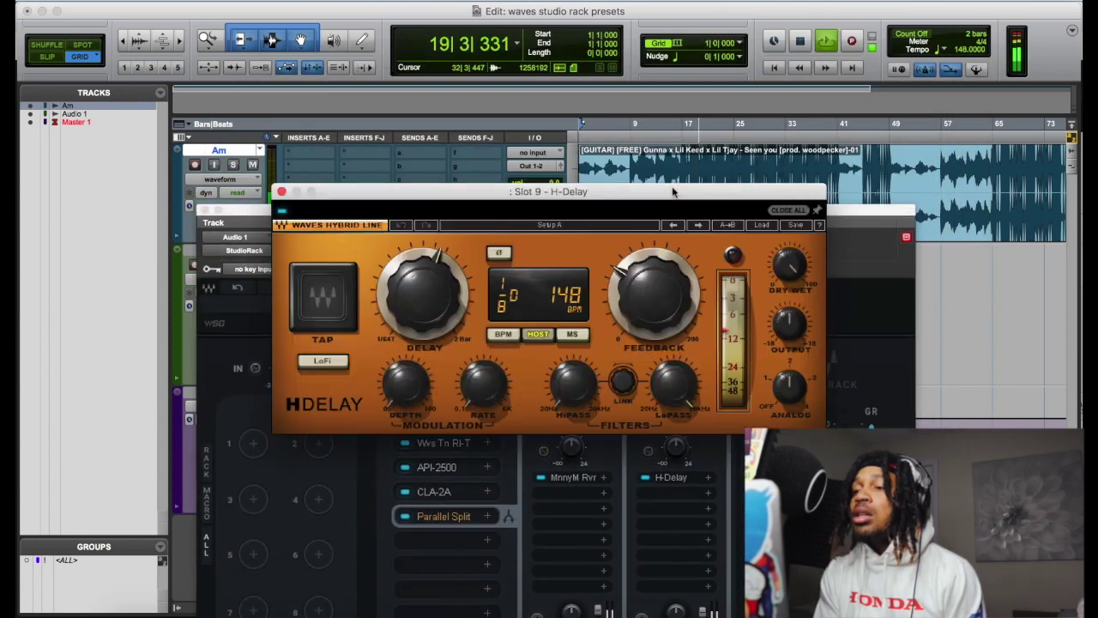
- Set the H-Delay time to 1/2 at the host tempo and lower the feedback
{"action": "mouse_move", "coordinate": [409, 328]}
{"action": "left_mouse_down"}
{"action": "mouse_move", "coordinate": [409, 284]}
{"action": "mouse_move", "coordinate": [408, 326]}
{"action": "left_mouse_up"}
{"action": "mouse_move", "coordinate": [650, 303]}
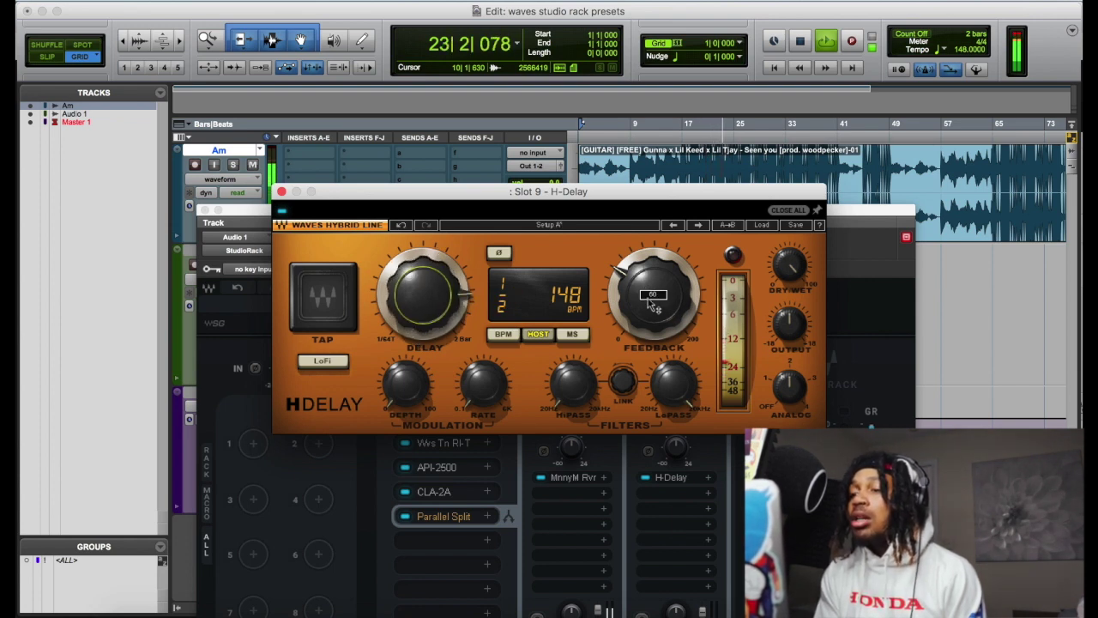
{"action": "left_click_drag", "start_coordinate": [649, 302], "coordinate": [650, 324]}
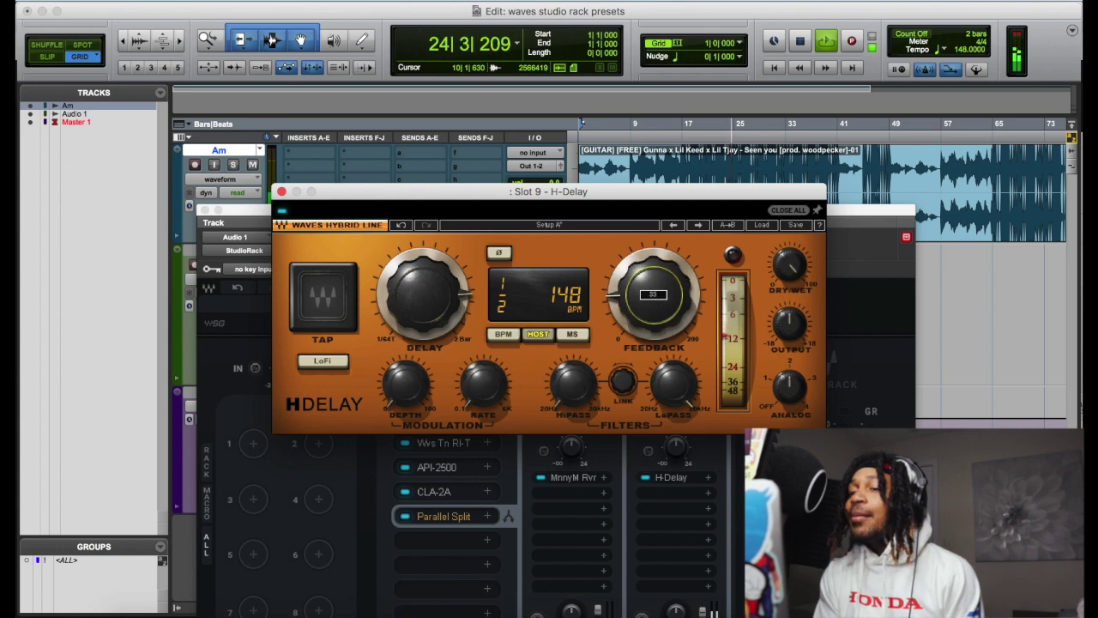
{"action": "left_click_drag", "start_coordinate": [648, 295], "coordinate": [648, 300]}
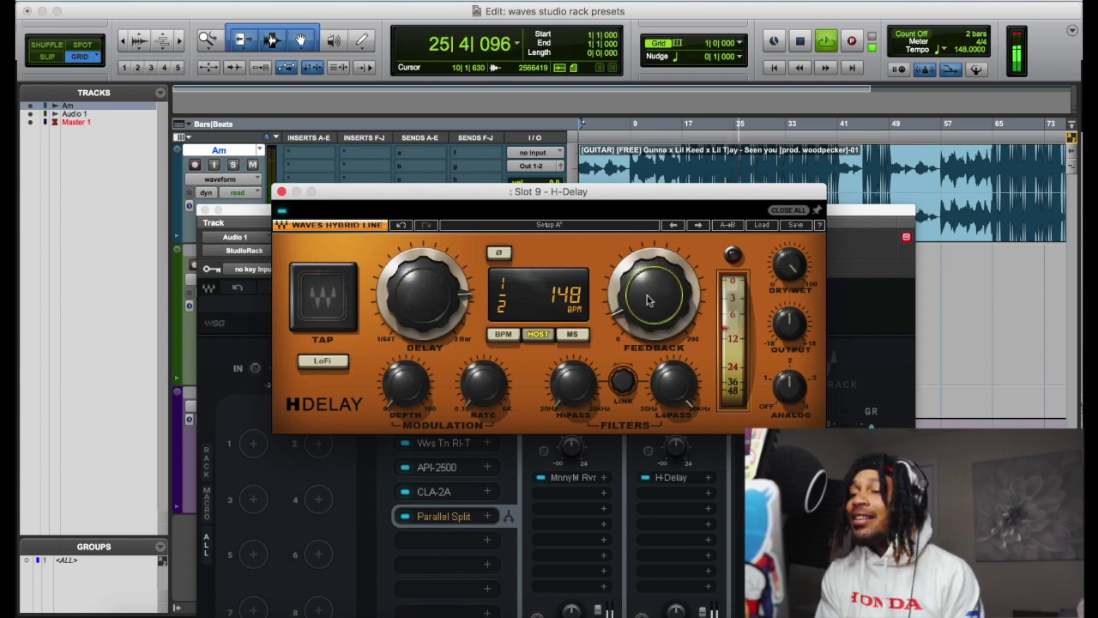
- Raise H-Delay's high-pass filter, lower its low-pass filter, reduce Dry/Wet and close the plug-in
{"action": "mouse_move", "coordinate": [674, 382]}
{"action": "left_mouse_down"}
{"action": "mouse_move", "coordinate": [673, 429]}
{"action": "mouse_move", "coordinate": [674, 388]}
{"action": "mouse_move", "coordinate": [673, 403]}
{"action": "left_mouse_up"}
{"action": "left_click_drag", "start_coordinate": [573, 384], "coordinate": [573, 388]}
{"action": "left_click_drag", "start_coordinate": [674, 383], "coordinate": [673, 380]}
{"action": "left_click_drag", "start_coordinate": [789, 265], "coordinate": [789, 268]}
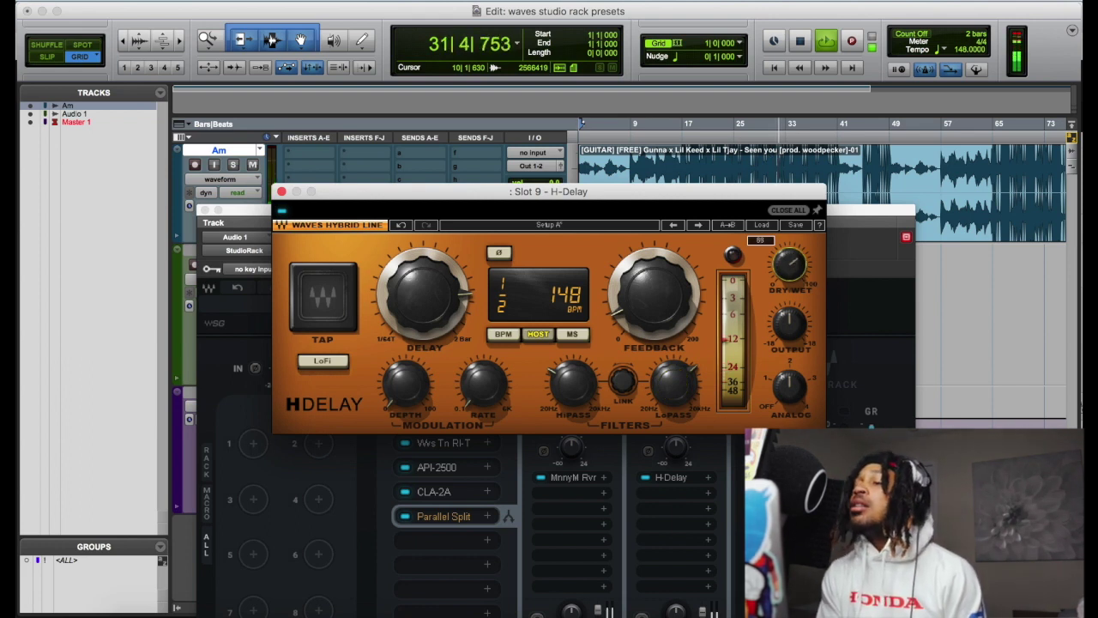
{"action": "left_click", "coordinate": [654, 296]}
{"action": "left_click", "coordinate": [282, 192]}
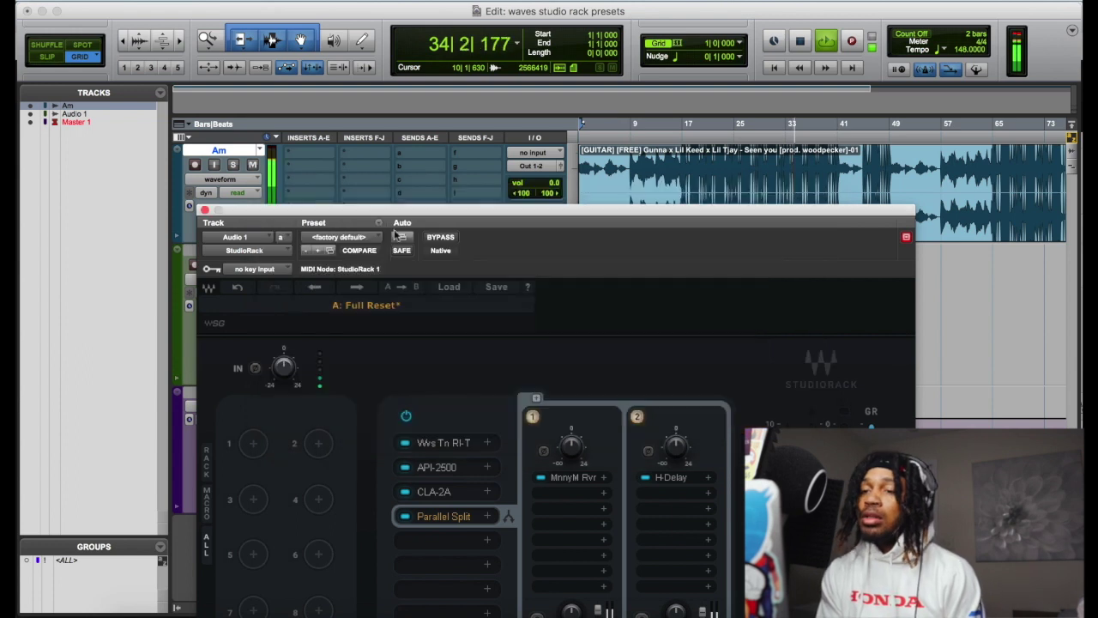
- Move the StudioRack window back up and adjust parallel rack 2's output fader to balance the delay
{"action": "left_click_drag", "start_coordinate": [438, 214], "coordinate": [438, 105]}
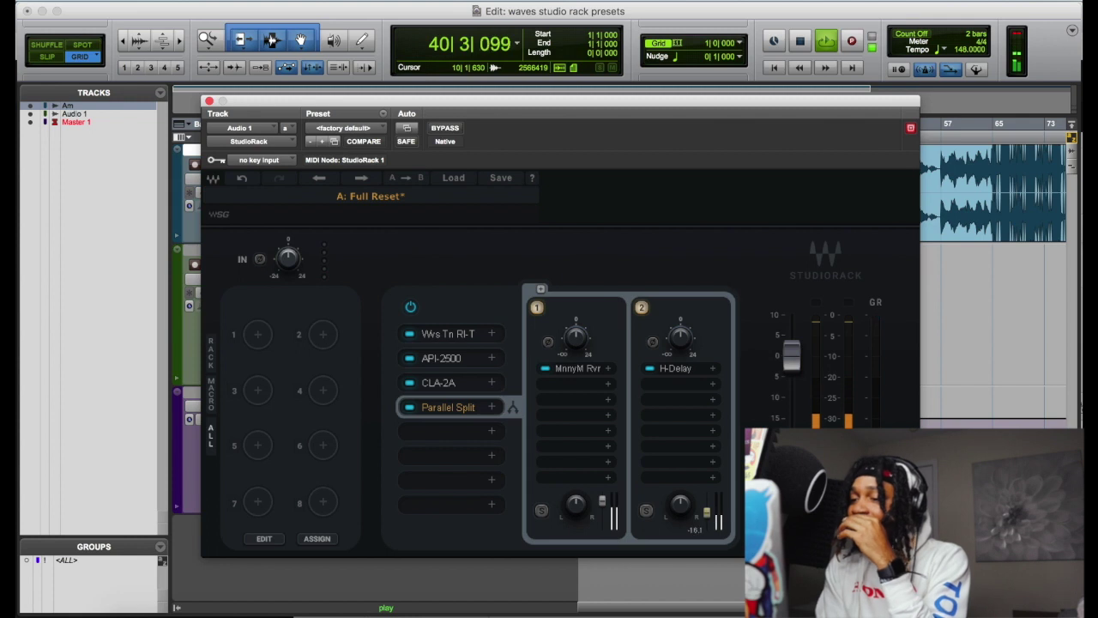
{"action": "left_click_drag", "start_coordinate": [707, 513], "coordinate": [707, 512]}
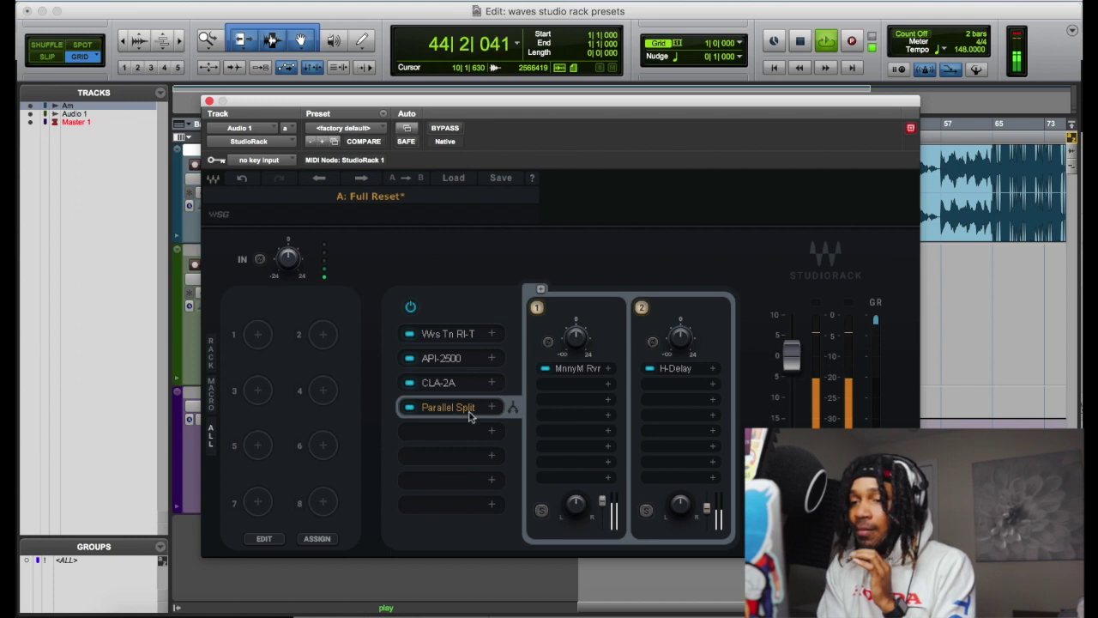
{"action": "left_click", "coordinate": [485, 432]}
{"action": "left_click", "coordinate": [459, 266]}
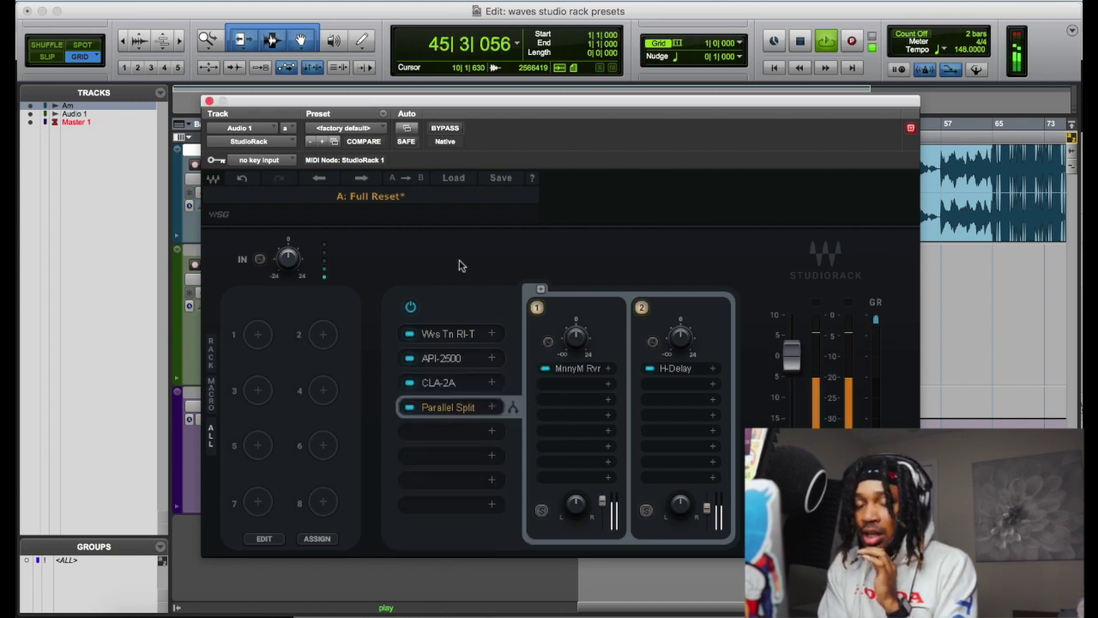
- View StudioRack's Macro and Rack layouts and return to the All view
{"action": "left_click", "coordinate": [210, 397]}
{"action": "left_click", "coordinate": [214, 433]}
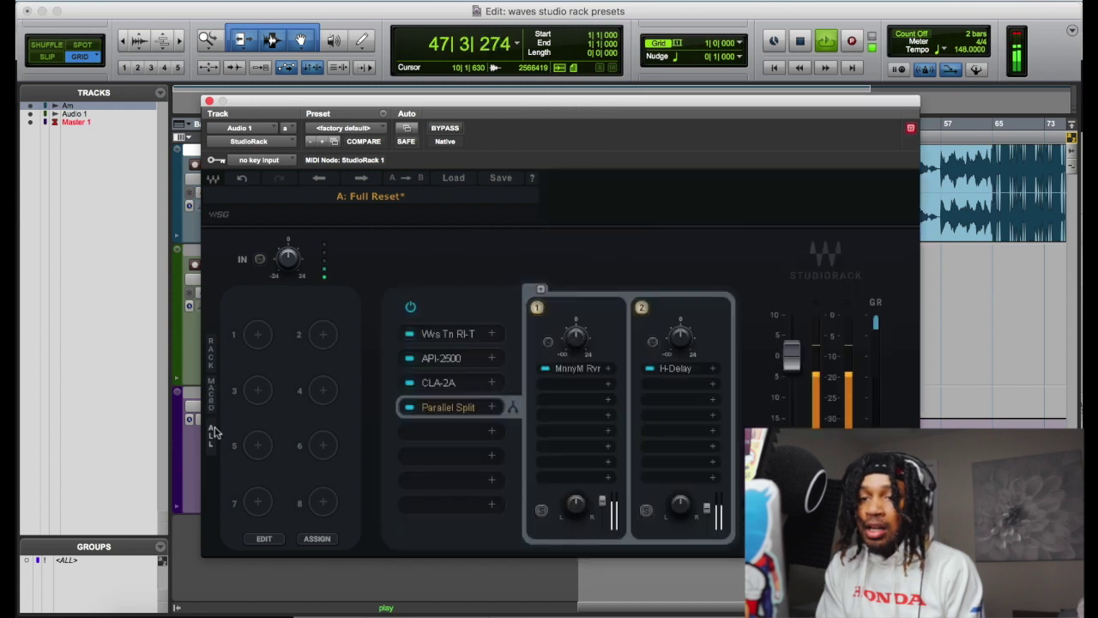
{"action": "left_click", "coordinate": [213, 360]}
{"action": "left_click", "coordinate": [212, 434]}
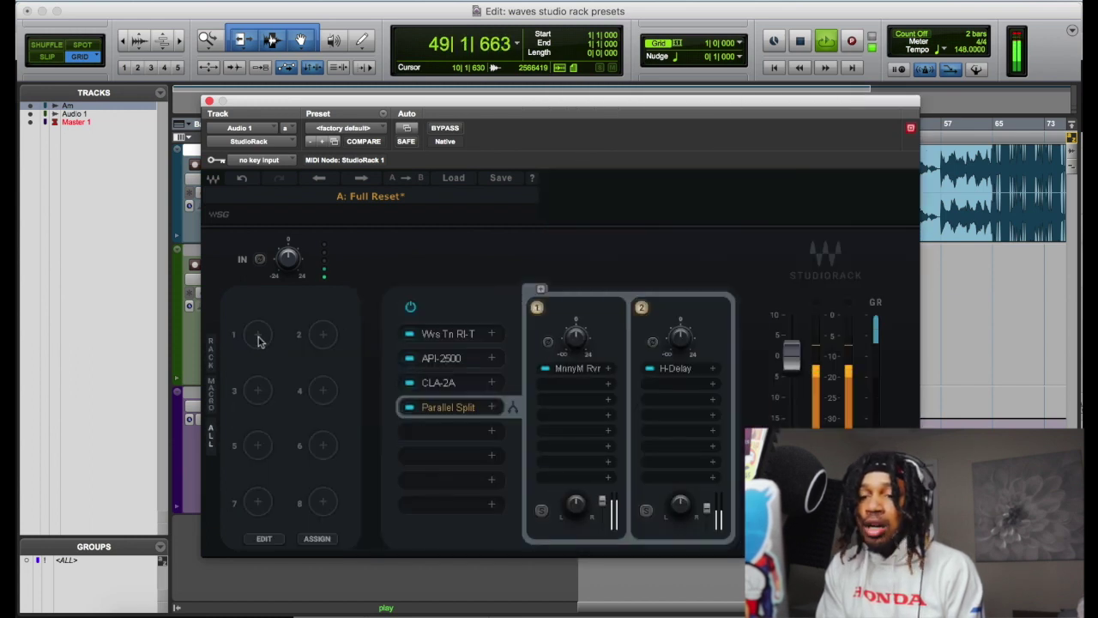
- Assign the main rack's Input gain to macro 1 and raise it to about 5.8
{"action": "left_click", "coordinate": [258, 337]}
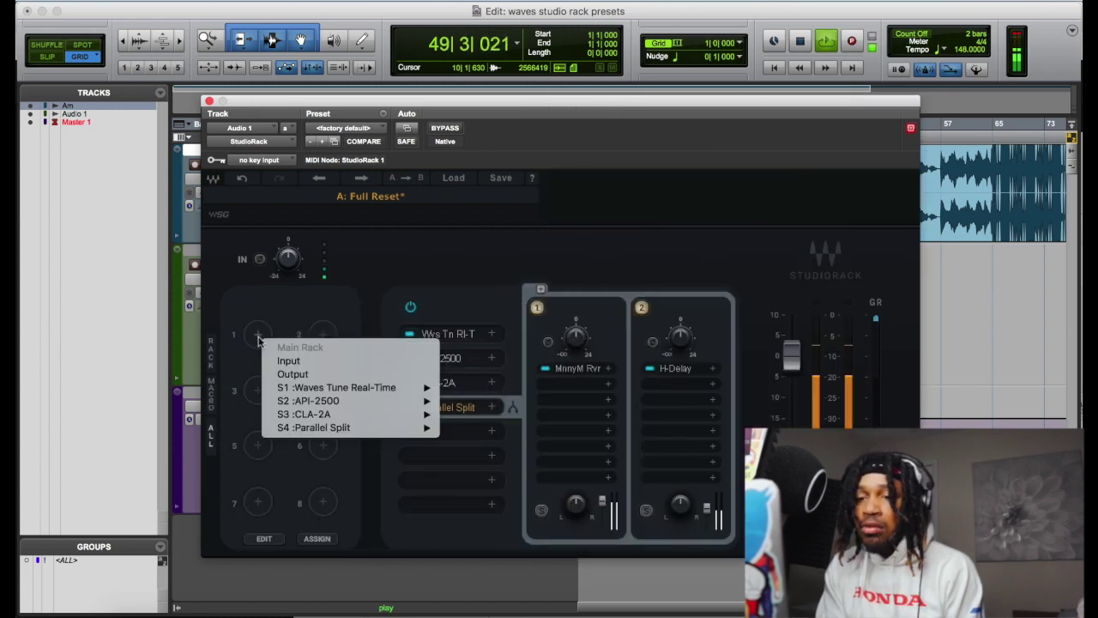
{"action": "left_click", "coordinate": [298, 361]}
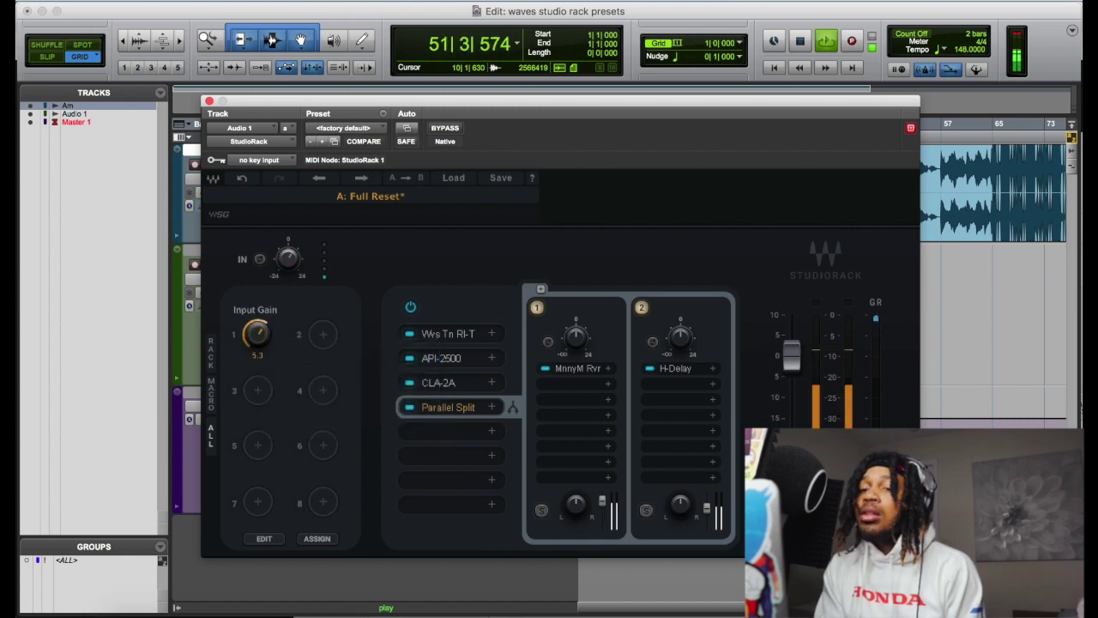
{"action": "left_click_drag", "start_coordinate": [258, 334], "coordinate": [258, 332]}
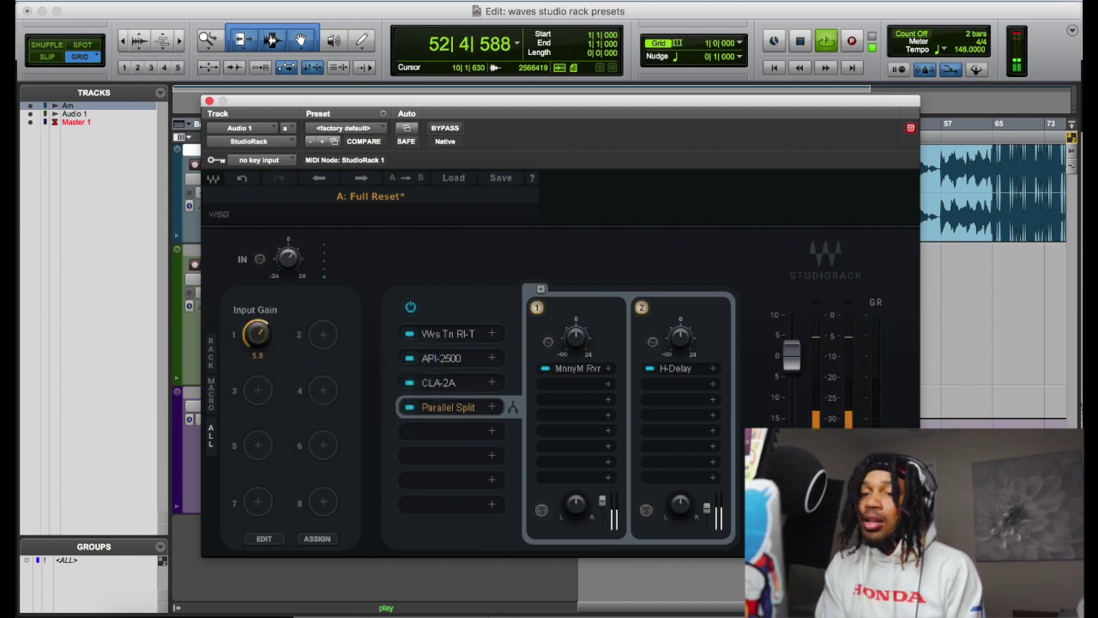
- Examine the Parallel Split parameters that can be assigned to macro 2 and leave it unassigned
{"action": "left_click", "coordinate": [322, 335]}
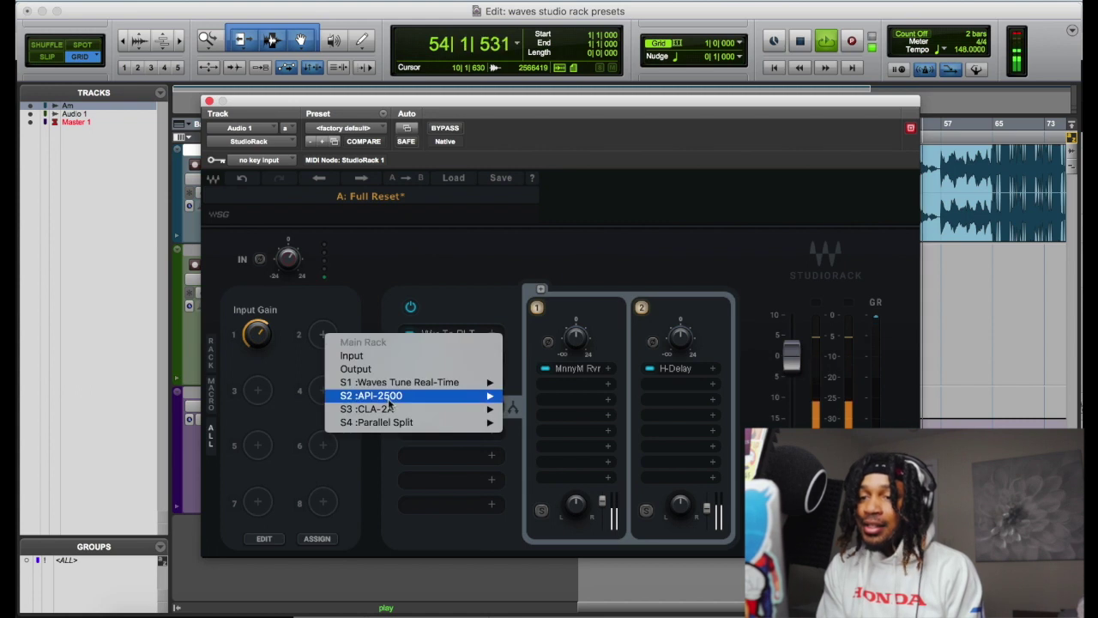
{"action": "mouse_move", "coordinate": [393, 397]}
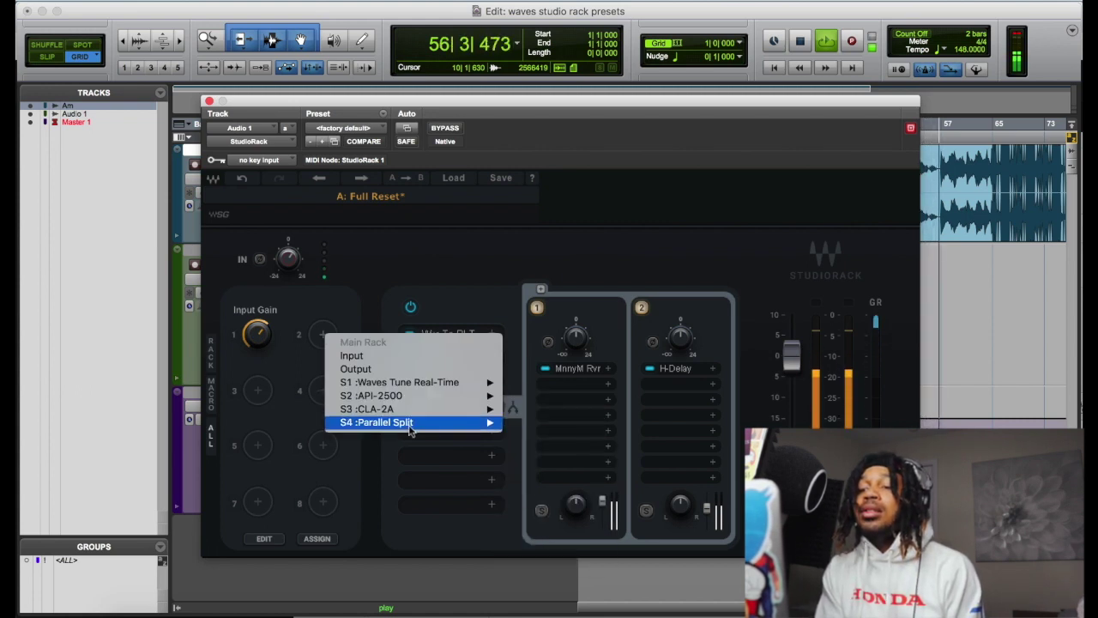
{"action": "mouse_move", "coordinate": [490, 422]}
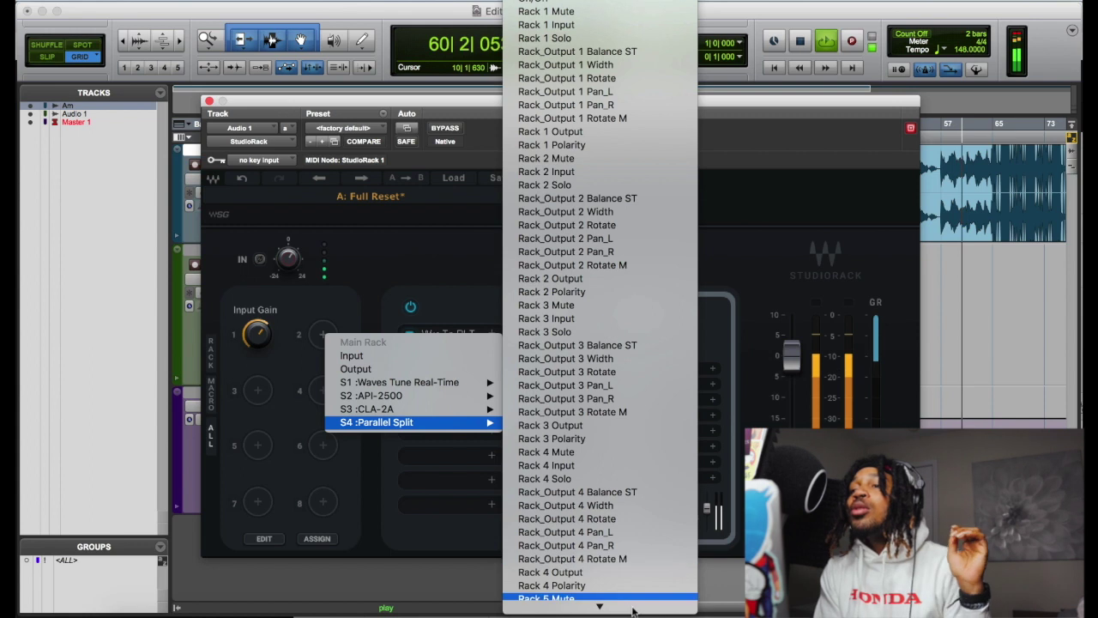
{"action": "mouse_move", "coordinate": [631, 607]}
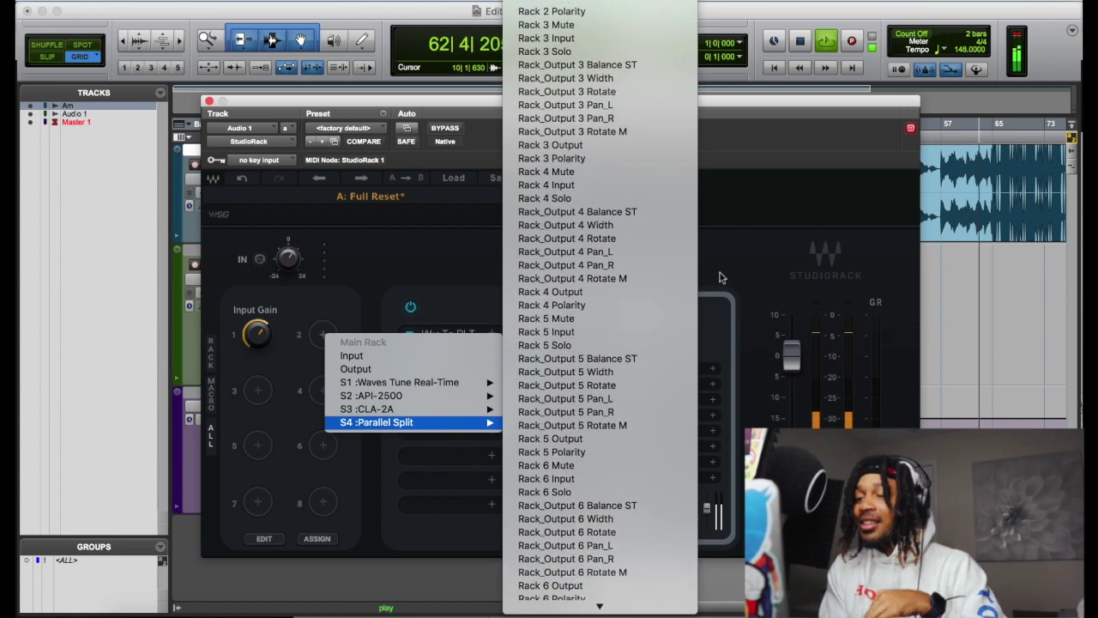
{"action": "left_click", "coordinate": [724, 200]}
- Add the Q-Clone EQ plugin to slot 5 of the main rack, below the Parallel Split
{"action": "left_click", "coordinate": [493, 427]}
{"action": "left_click", "coordinate": [425, 467]}
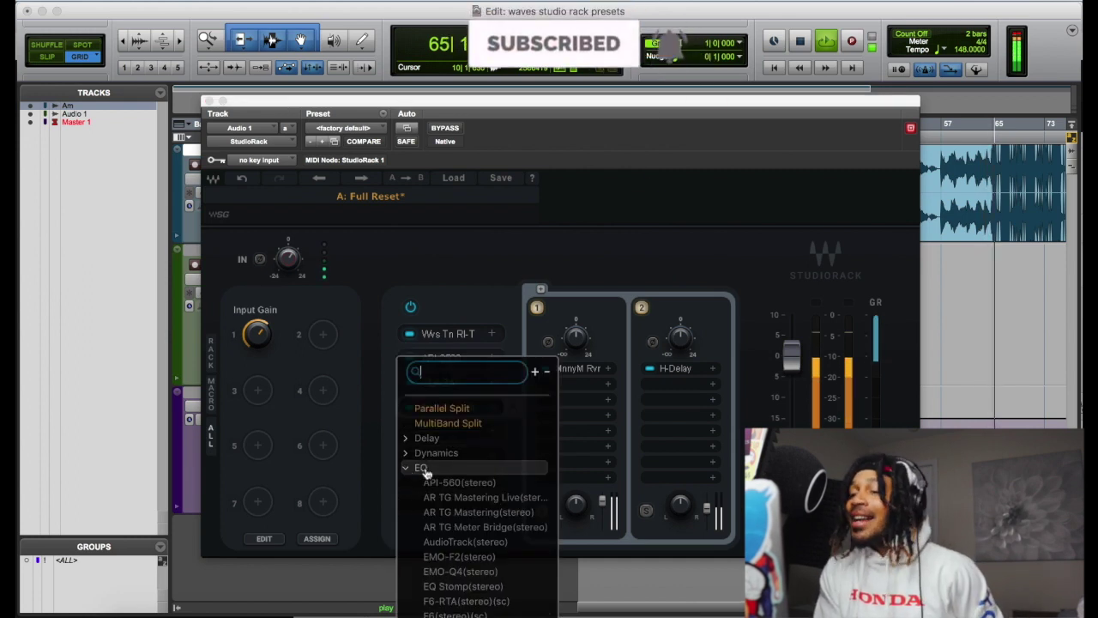
{"action": "scroll", "coordinate": [481, 549], "scroll_direction": "down", "scroll_amount": 2}
{"action": "scroll", "coordinate": [481, 554], "scroll_direction": "down", "scroll_amount": 2}
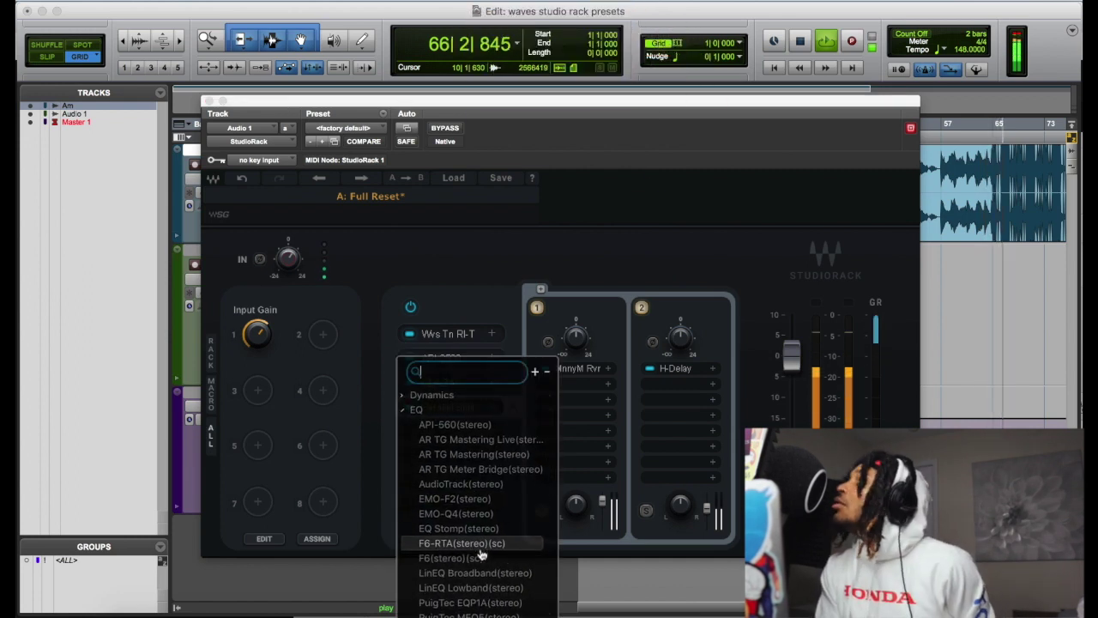
{"action": "scroll", "coordinate": [481, 553], "scroll_direction": "down", "scroll_amount": 1}
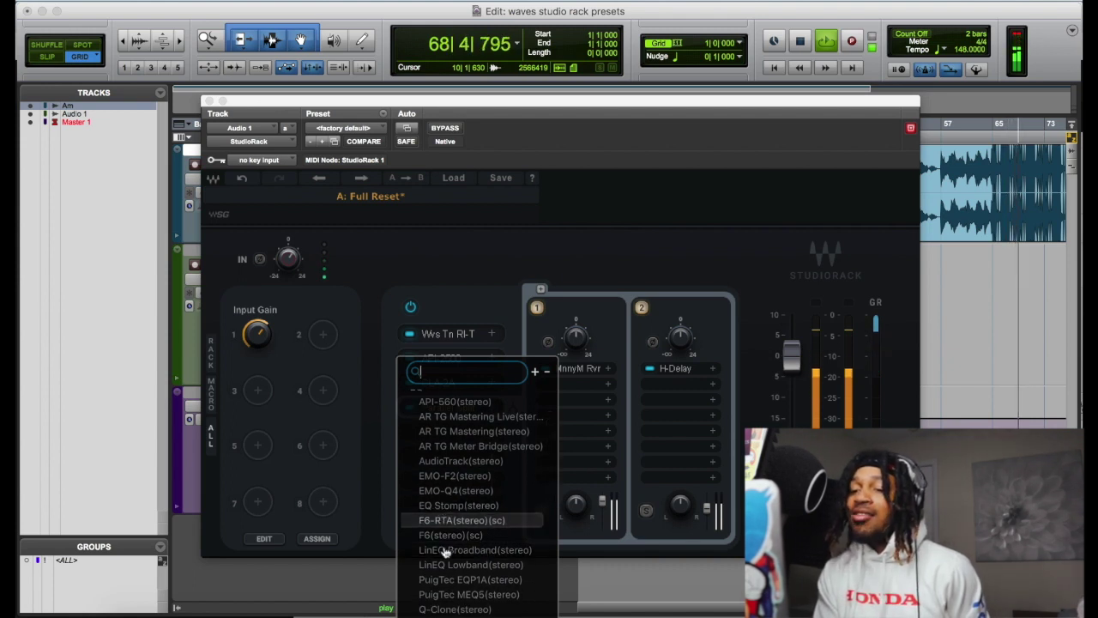
{"action": "left_click", "coordinate": [462, 610]}
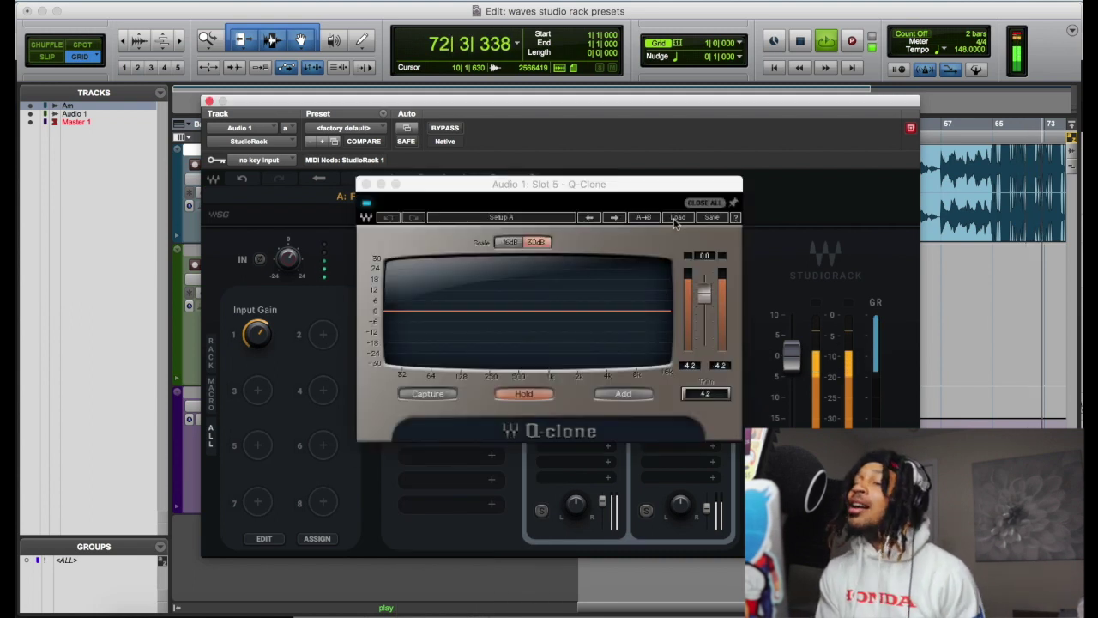
- Load the EQ2 HSFCut -3dB factory preset in Q-Clone and close the plugin window
{"action": "left_click", "coordinate": [677, 218]}
{"action": "mouse_move", "coordinate": [734, 344]}
{"action": "mouse_move", "coordinate": [841, 399]}
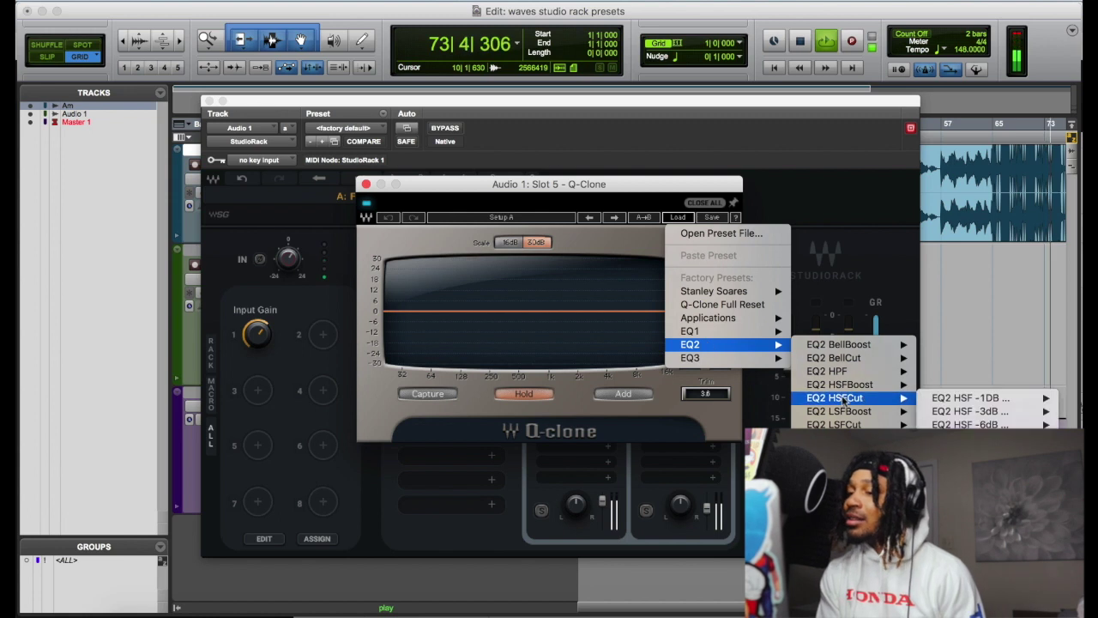
{"action": "mouse_move", "coordinate": [935, 411]}
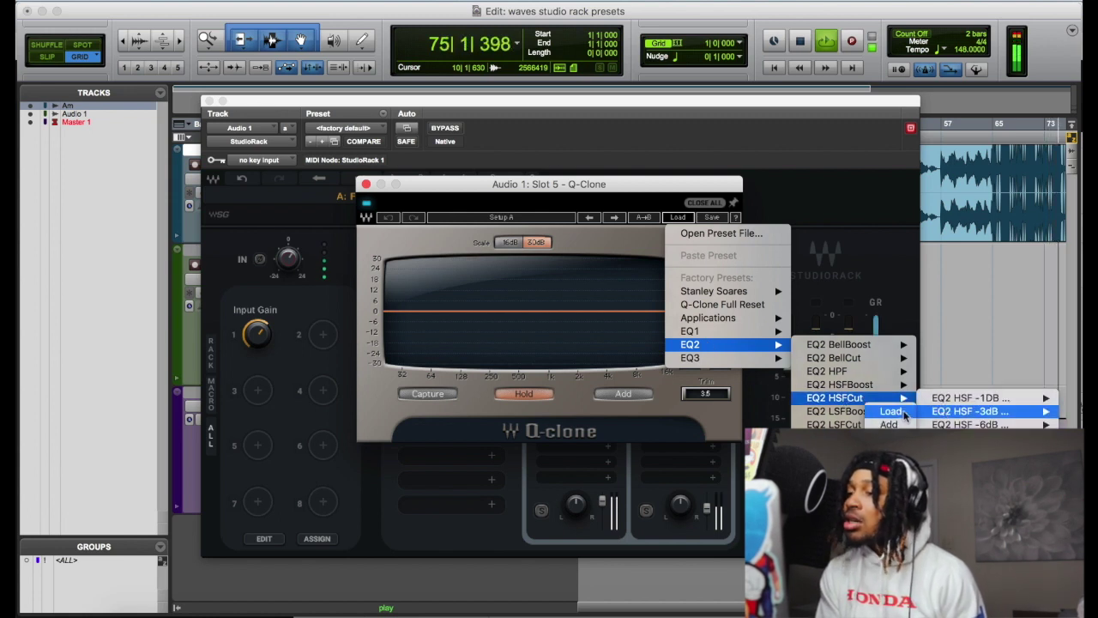
{"action": "left_click", "coordinate": [904, 415]}
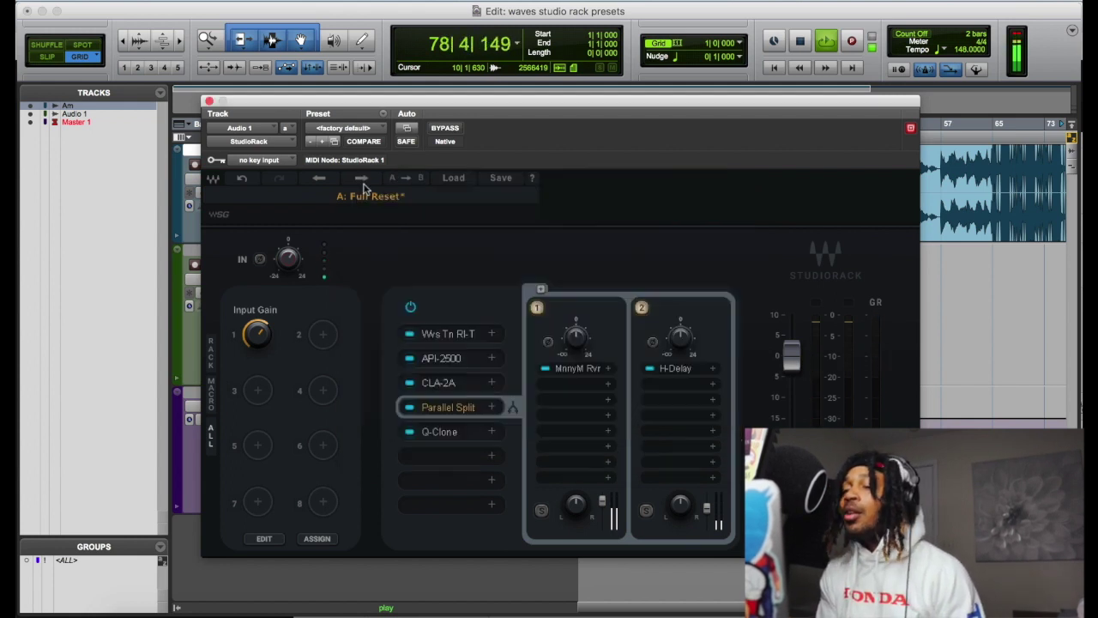
{"action": "left_click", "coordinate": [365, 183]}
- Add the stereo Q10 equalizer to slot 6 of the main rack
{"action": "left_click", "coordinate": [489, 459]}
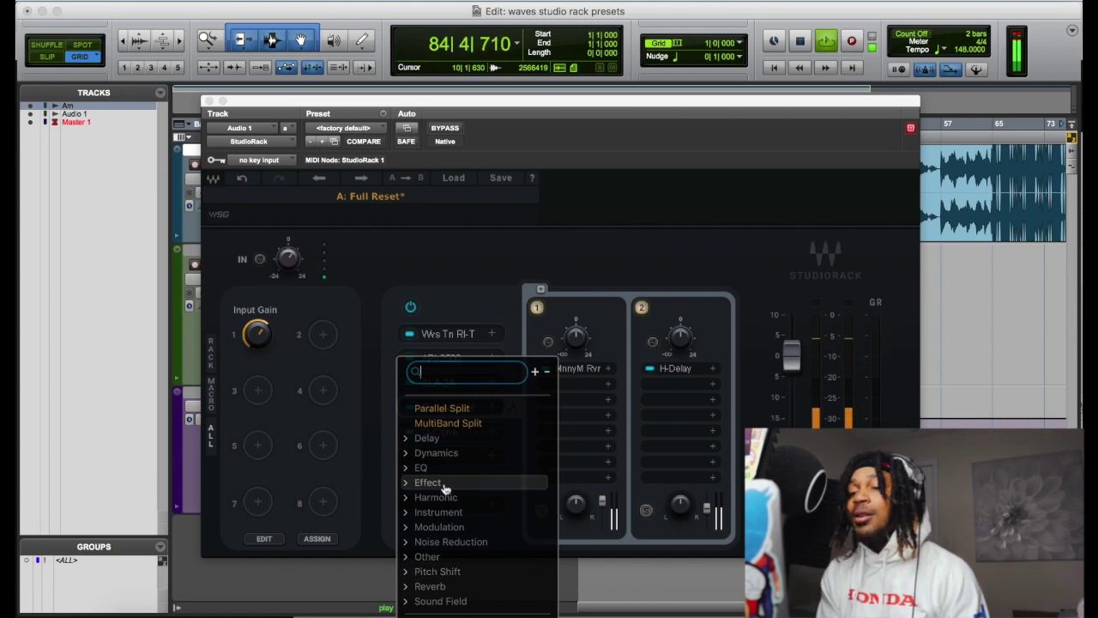
{"action": "left_click", "coordinate": [408, 454]}
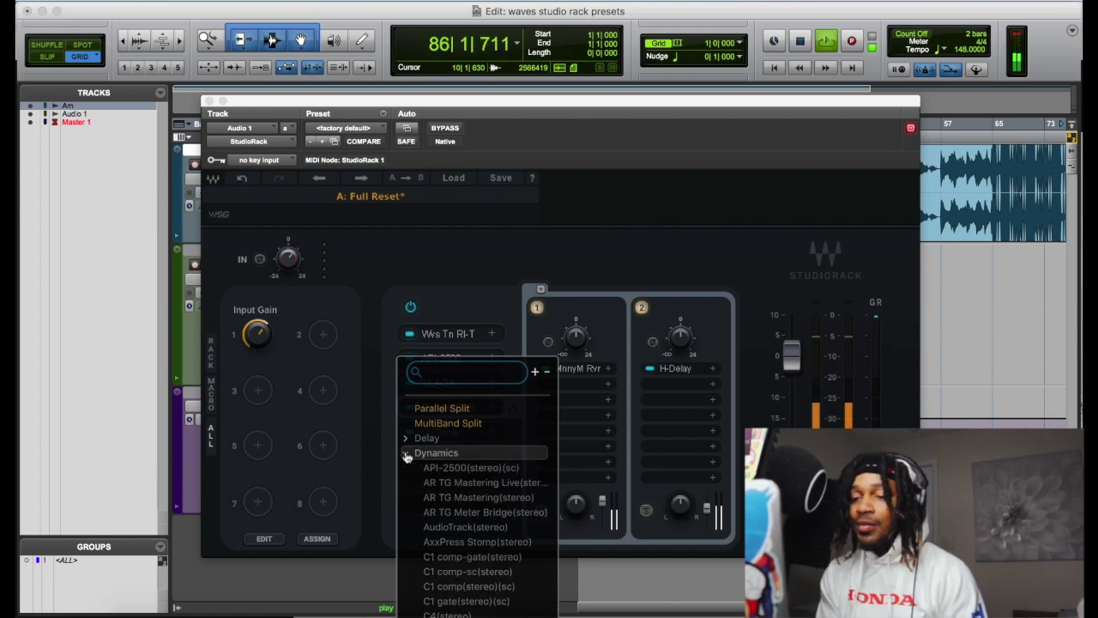
{"action": "scroll", "coordinate": [462, 591], "scroll_direction": "down", "scroll_amount": 3}
{"action": "scroll", "coordinate": [463, 591], "scroll_direction": "up", "scroll_amount": 3}
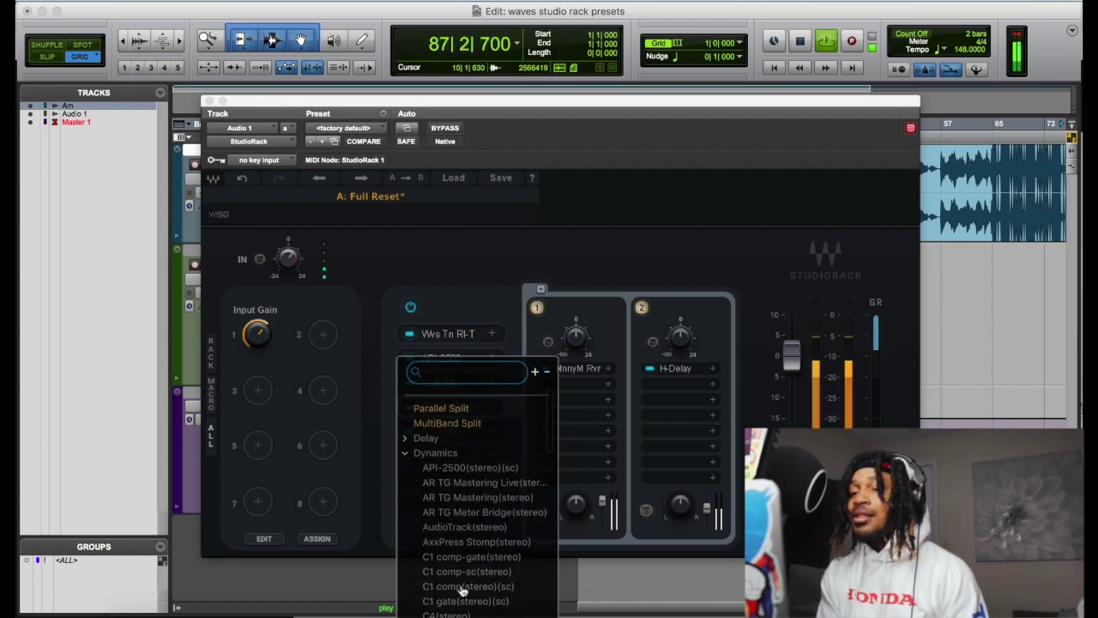
{"action": "scroll", "coordinate": [463, 591], "scroll_direction": "up", "scroll_amount": 1}
{"action": "left_click", "coordinate": [406, 454]}
{"action": "left_click", "coordinate": [405, 468]}
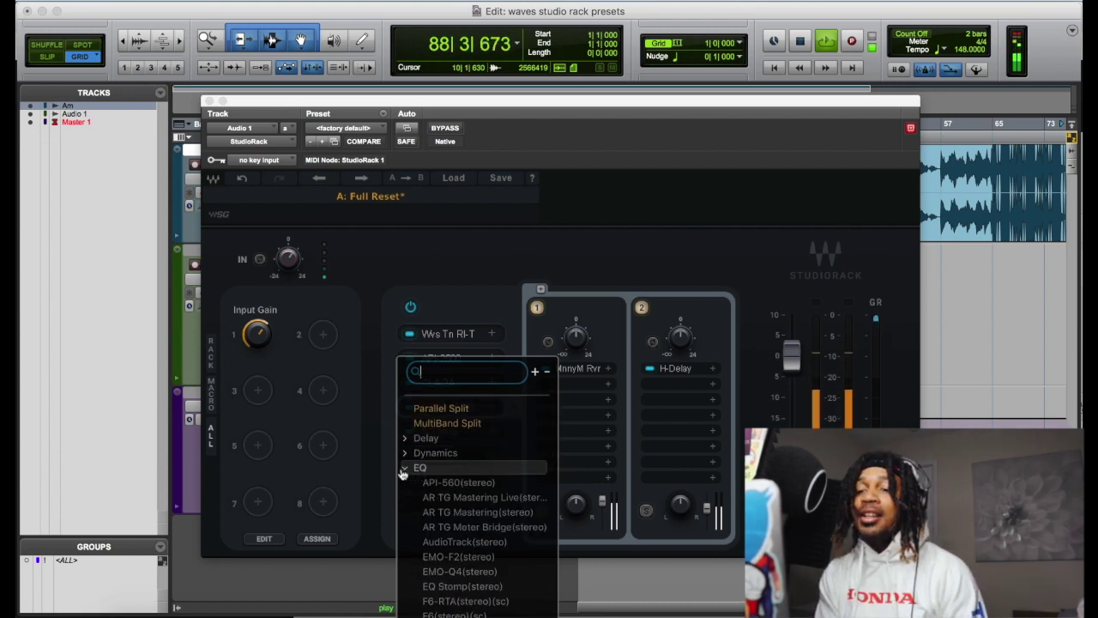
{"action": "scroll", "coordinate": [500, 615], "scroll_direction": "down", "scroll_amount": 1}
{"action": "scroll", "coordinate": [500, 614], "scroll_direction": "down", "scroll_amount": 5}
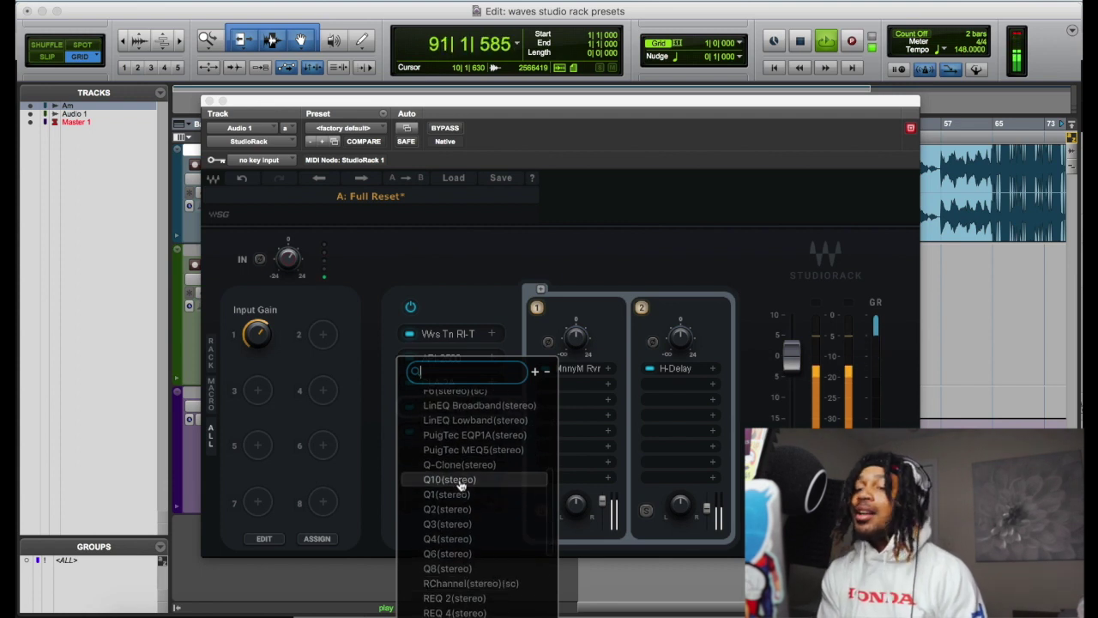
{"action": "left_click", "coordinate": [461, 486]}
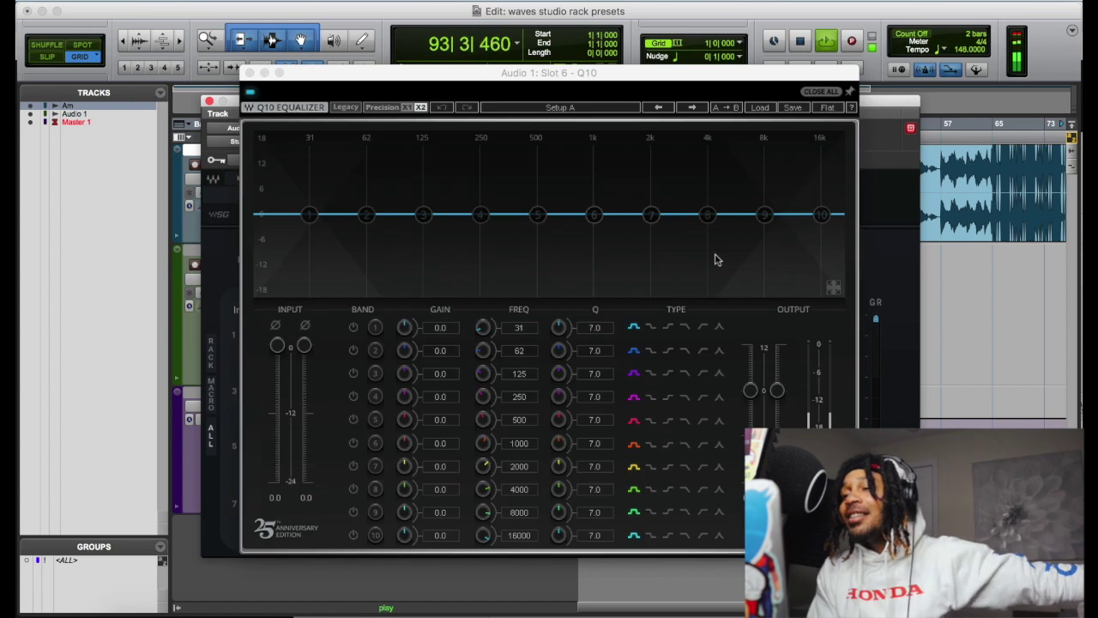
- Set Q10 band 2 to a low shelf cutting 18 dB at about 153 Hz
{"action": "left_click_drag", "start_coordinate": [366, 215], "coordinate": [398, 293]}
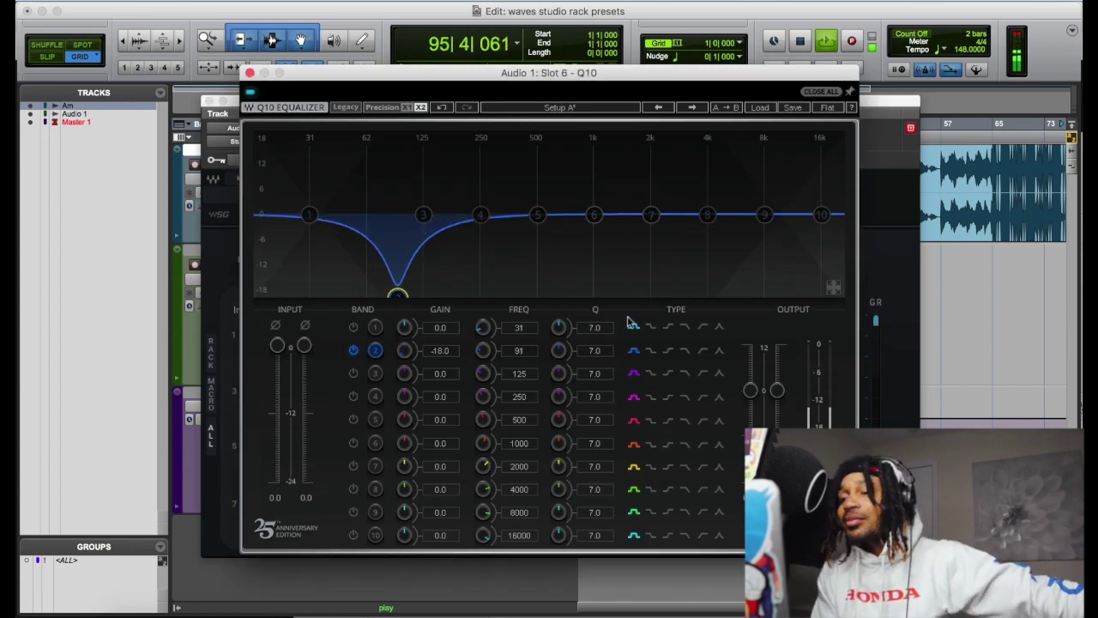
{"action": "left_click", "coordinate": [669, 351]}
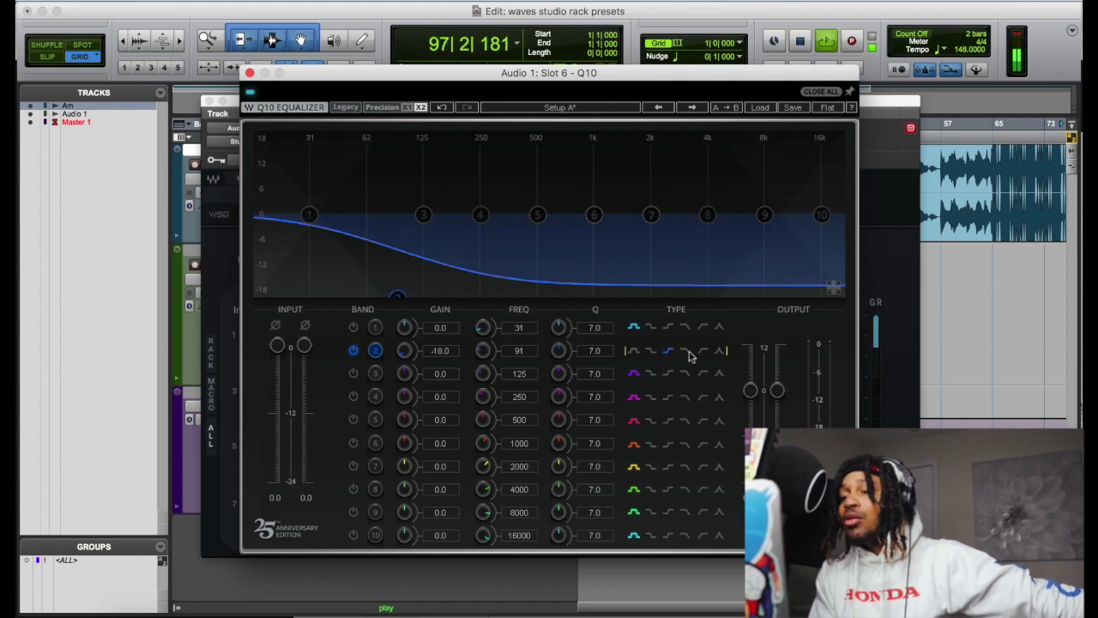
{"action": "left_click", "coordinate": [651, 351]}
{"action": "left_click_drag", "start_coordinate": [397, 294], "coordinate": [438, 297]}
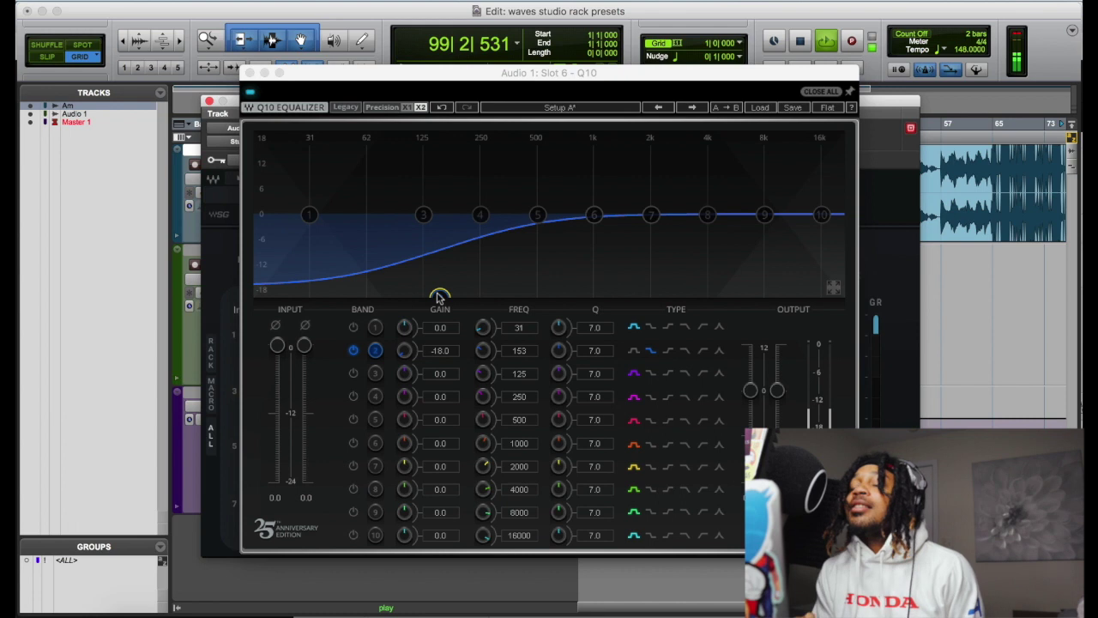
- Boost Q10 bands 6 to 9 by about 2.5 dB at 679 Hz, 3.6 at 1556, 3.2 at 2624 and 0.6 at 6974
{"action": "left_click_drag", "start_coordinate": [704, 212], "coordinate": [674, 200]}
{"action": "left_click_drag", "start_coordinate": [594, 214], "coordinate": [581, 185]}
{"action": "left_click_drag", "start_coordinate": [651, 214], "coordinate": [568, 207]}
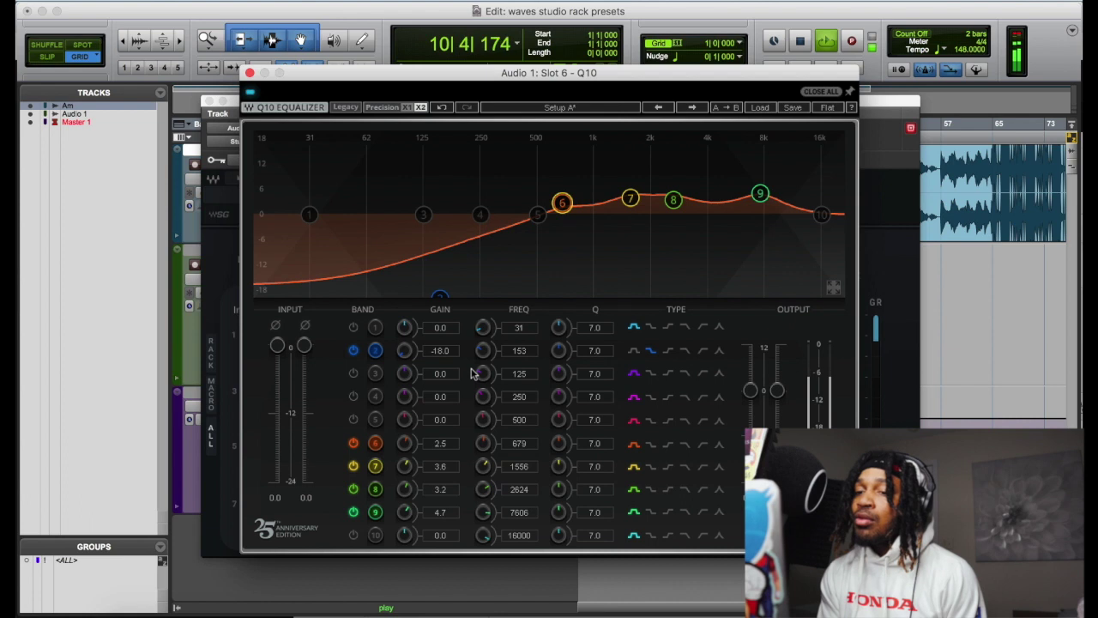
{"action": "left_click_drag", "start_coordinate": [761, 192], "coordinate": [753, 213]}
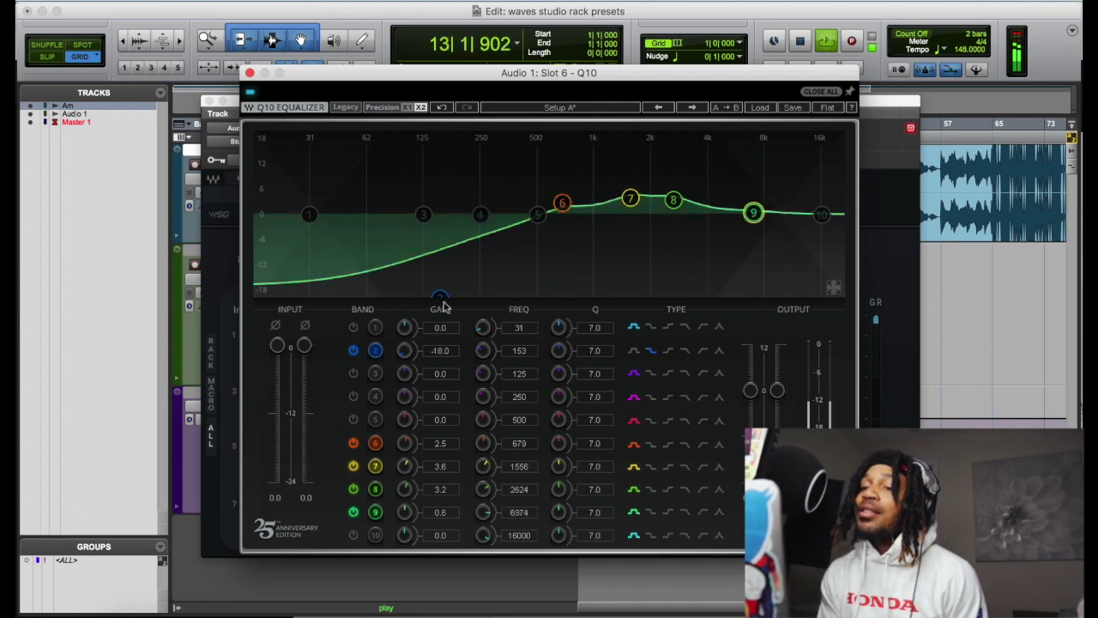
- Retune Q10 band 2 to about 96 Hz, -17.9 dB and Q 37.5, move band 5 to about 281 Hz, and close the plugin
{"action": "left_click_drag", "start_coordinate": [439, 298], "coordinate": [379, 264]}
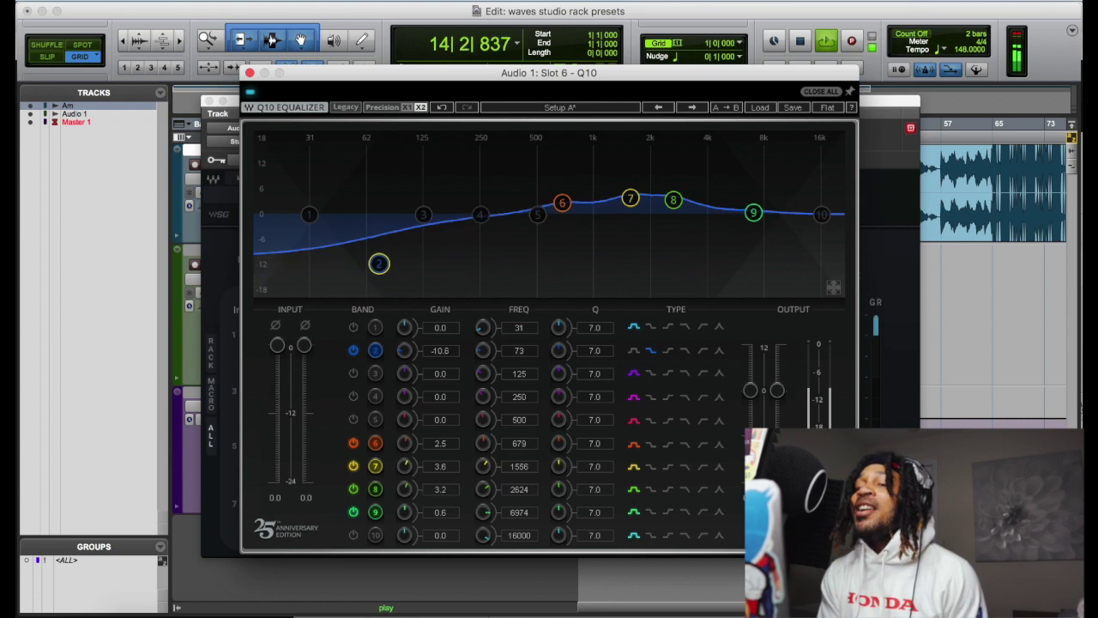
{"action": "left_click_drag", "start_coordinate": [485, 350], "coordinate": [483, 356]}
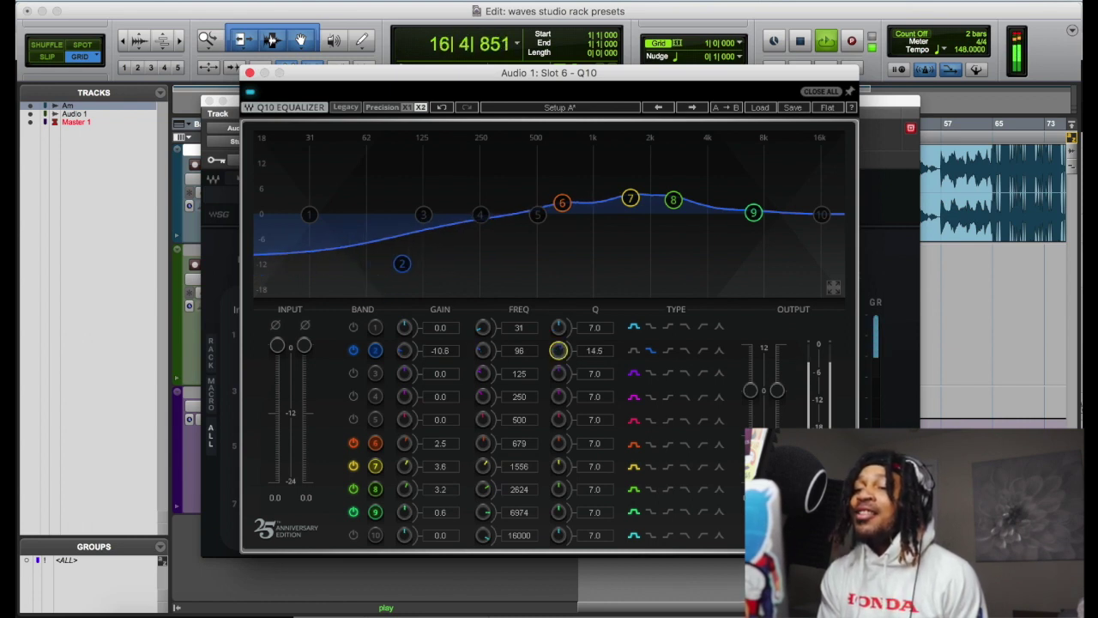
{"action": "left_click_drag", "start_coordinate": [405, 350], "coordinate": [404, 378]}
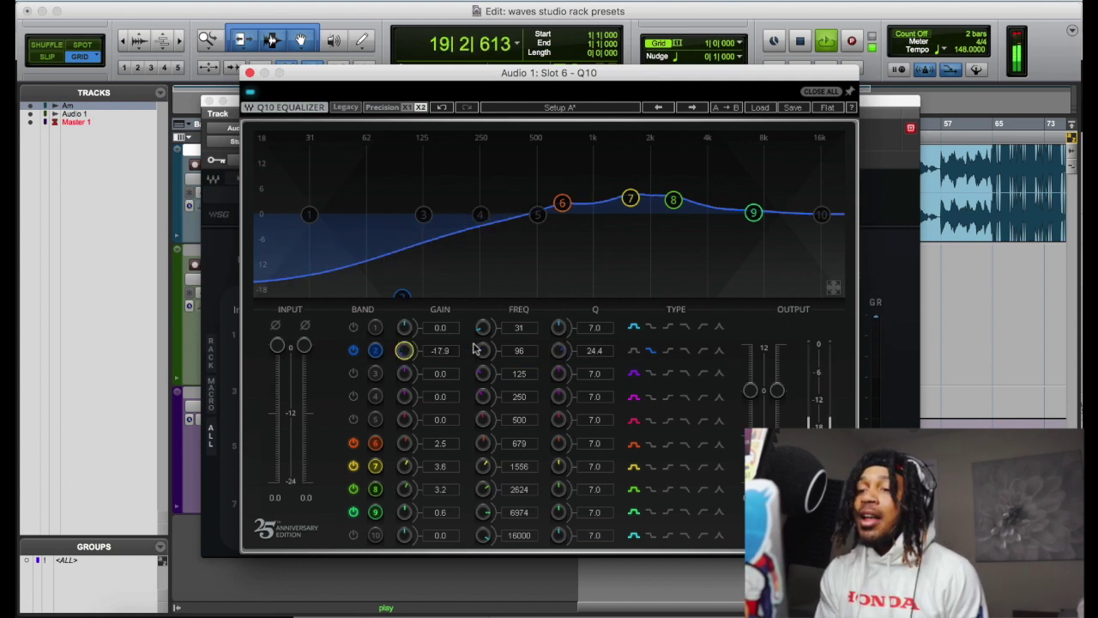
{"action": "left_click", "coordinate": [558, 350]}
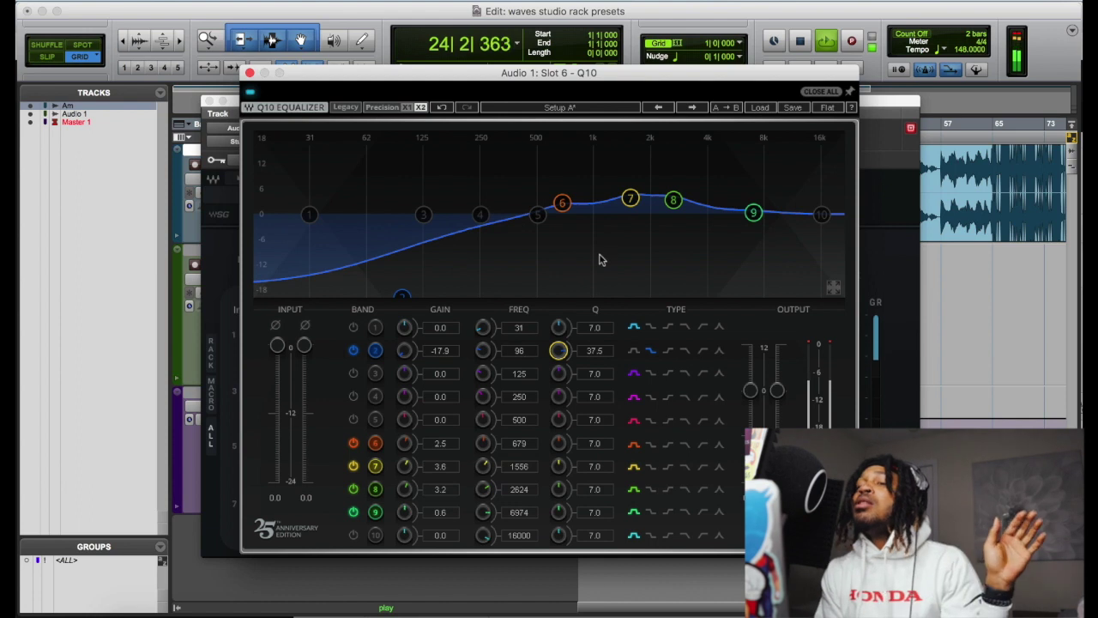
{"action": "left_click_drag", "start_coordinate": [537, 214], "coordinate": [490, 214]}
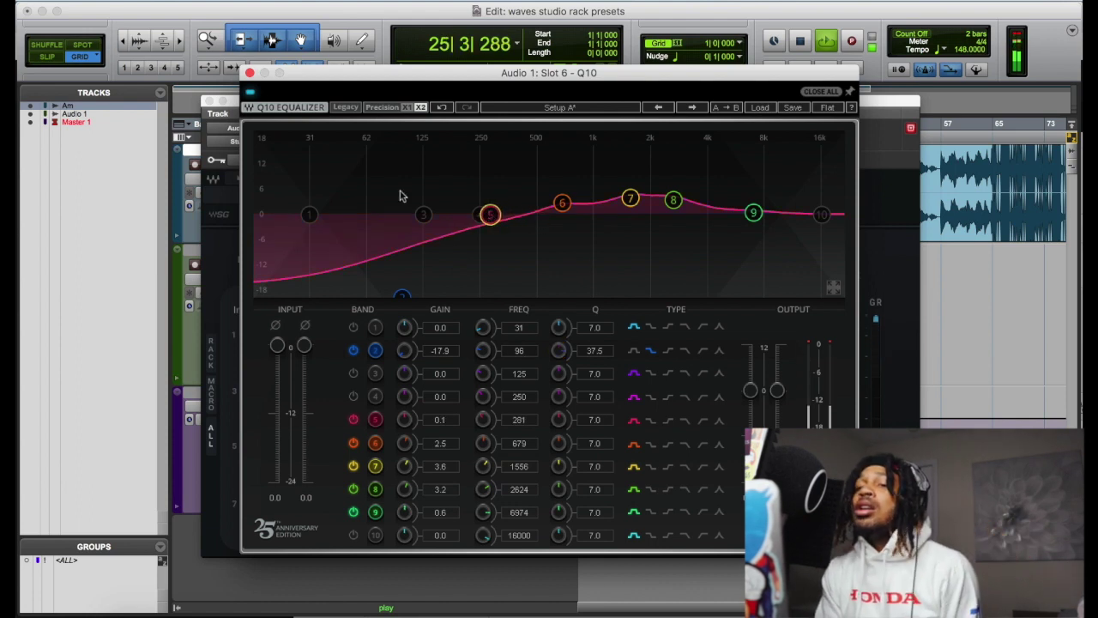
{"action": "left_click", "coordinate": [249, 73]}
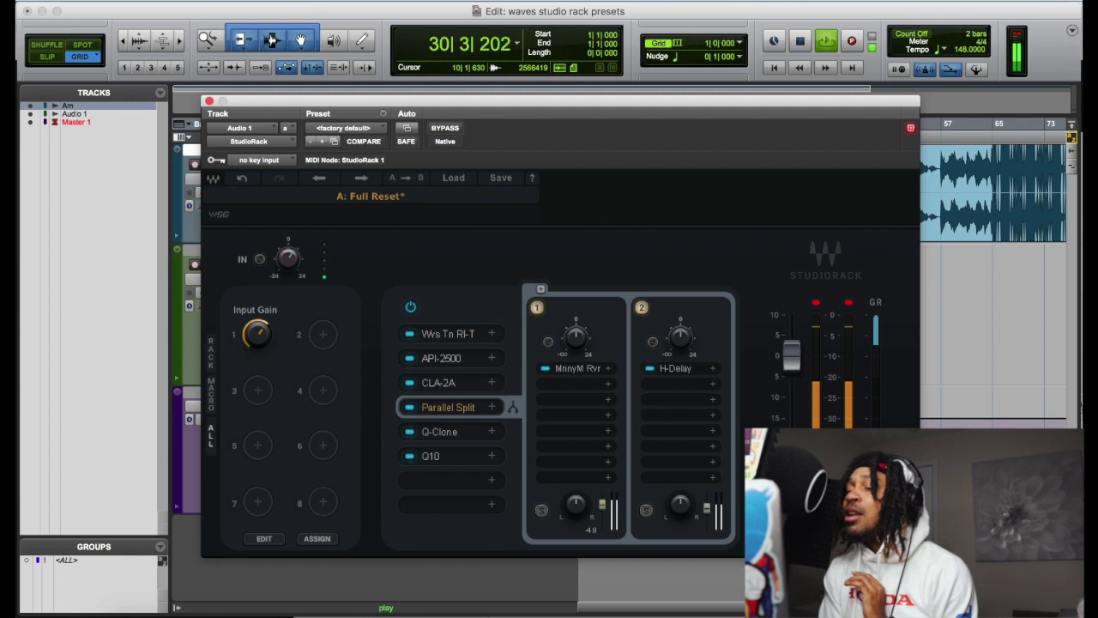
- Slightly reduce the reverb amount in MannyM Reverb, lower its output to about -2.0, and close the plugin
{"action": "left_click", "coordinate": [573, 369]}
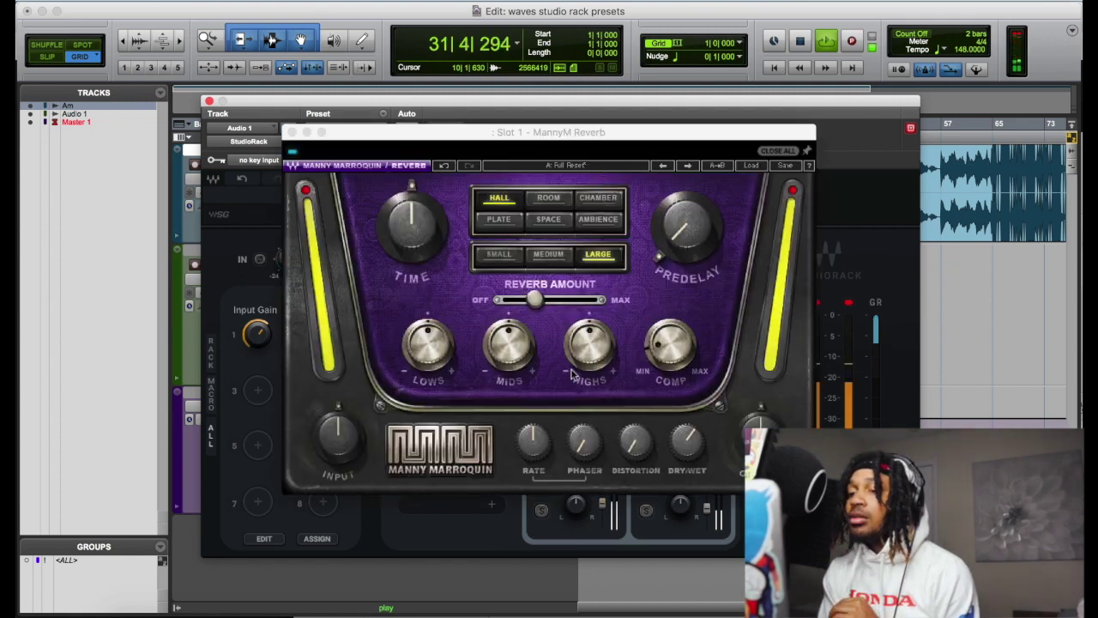
{"action": "left_click", "coordinate": [635, 444]}
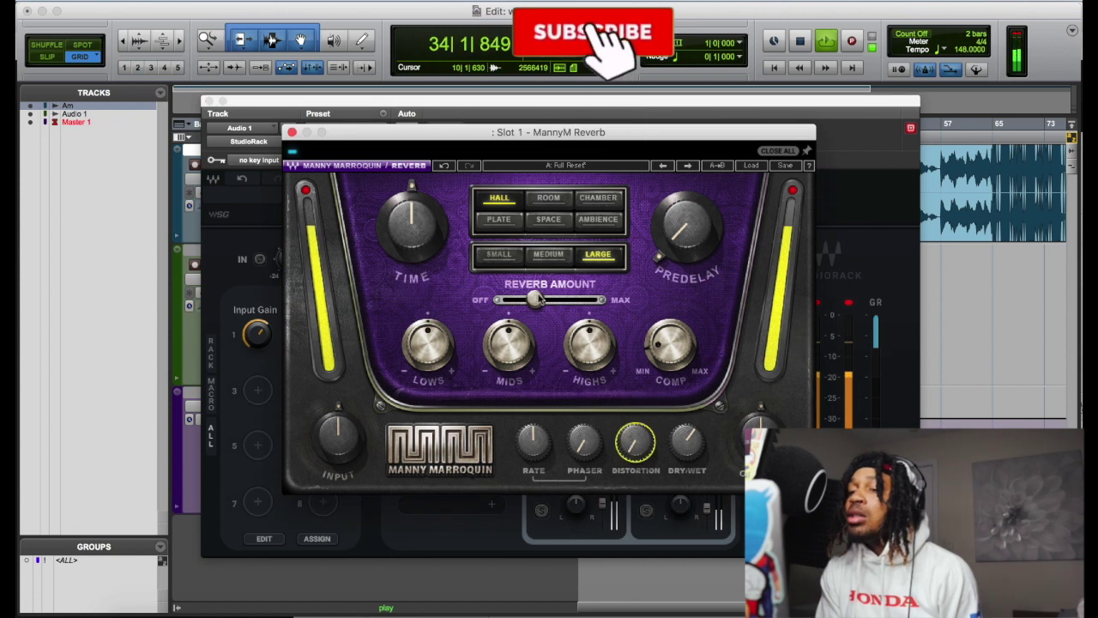
{"action": "left_click_drag", "start_coordinate": [539, 296], "coordinate": [534, 297]}
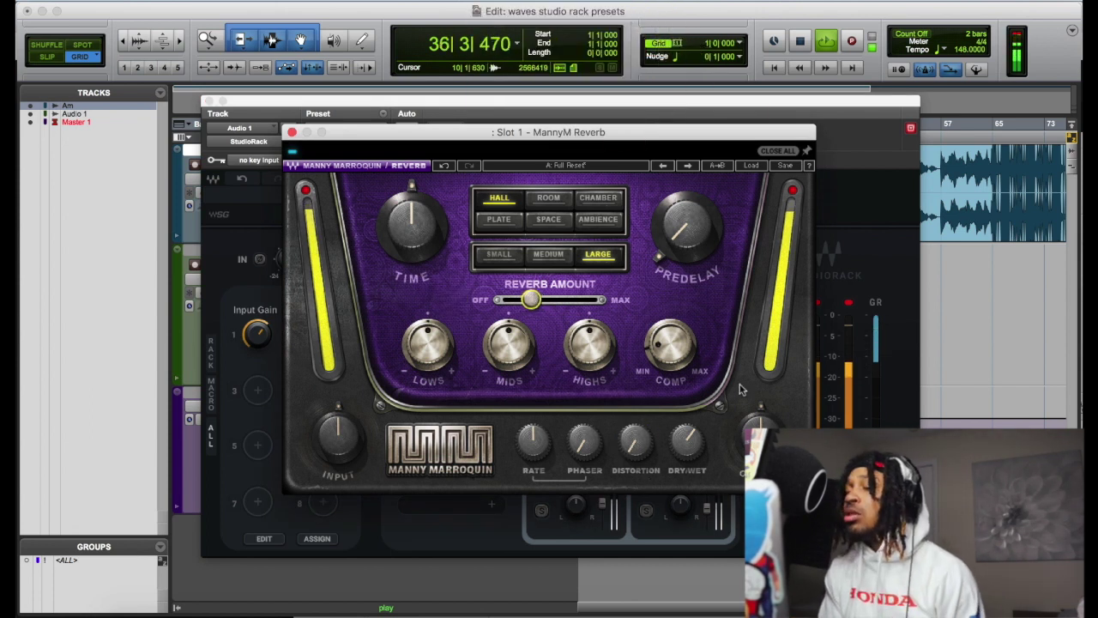
{"action": "left_click_drag", "start_coordinate": [760, 436], "coordinate": [761, 445]}
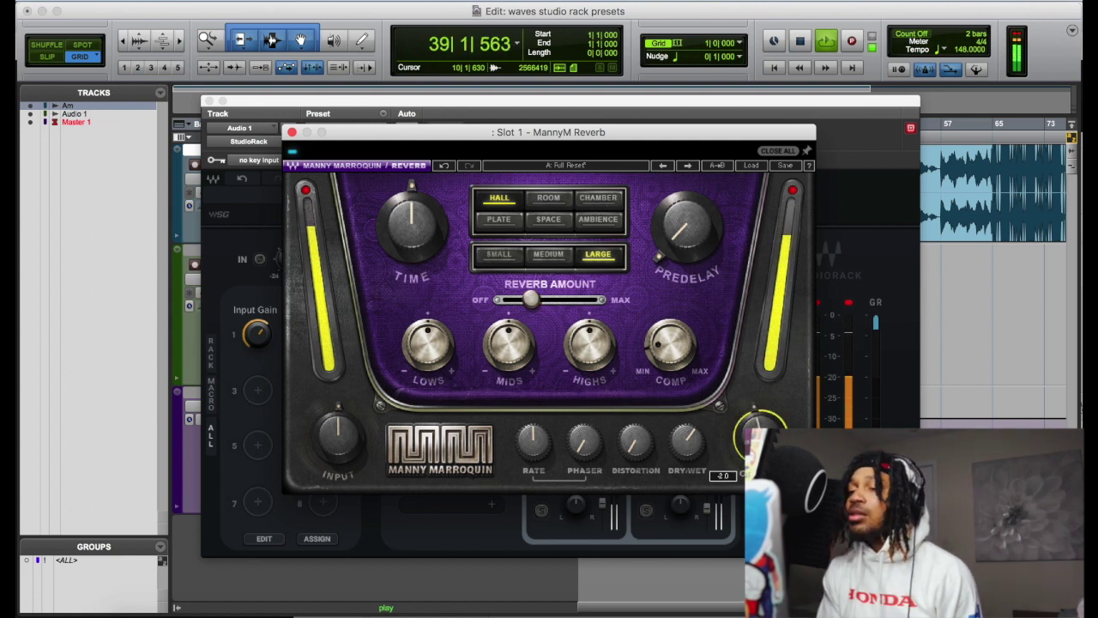
{"action": "left_click", "coordinate": [292, 132]}
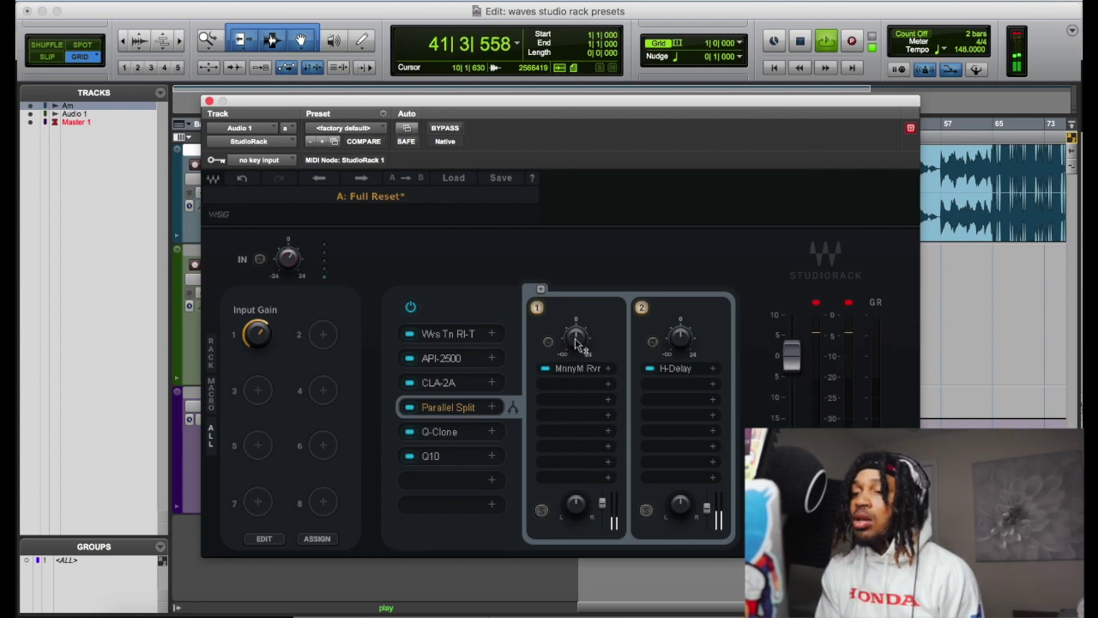
- Audition the reverb and delay by soloing parallel rack 1 and parallel rack 2 in turn
{"action": "left_click_drag", "start_coordinate": [577, 342], "coordinate": [580, 342]}
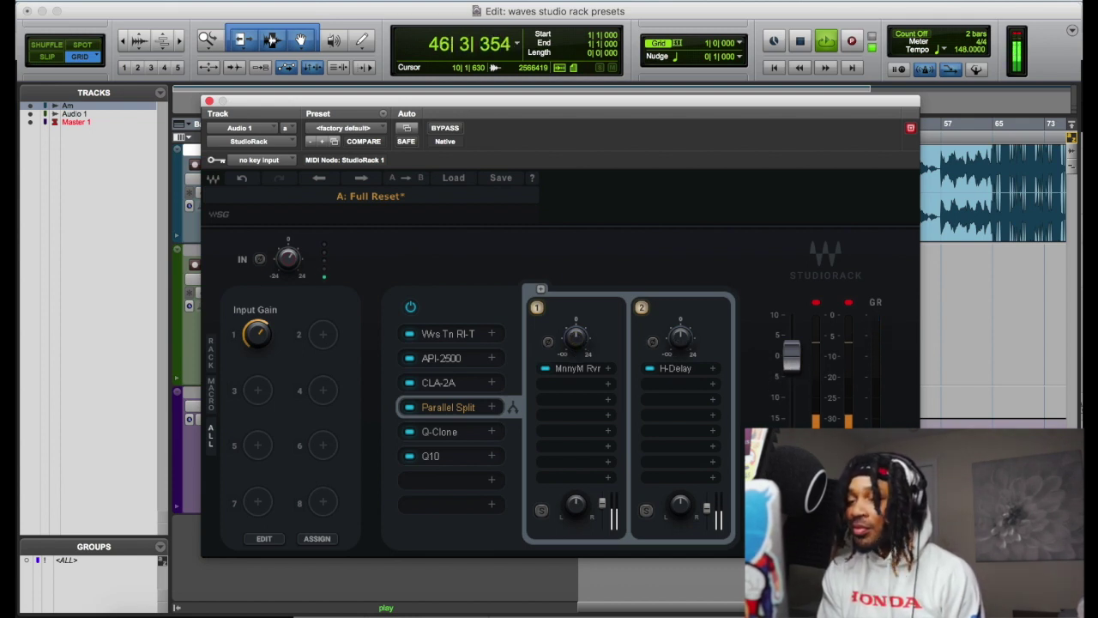
{"action": "left_click", "coordinate": [542, 512]}
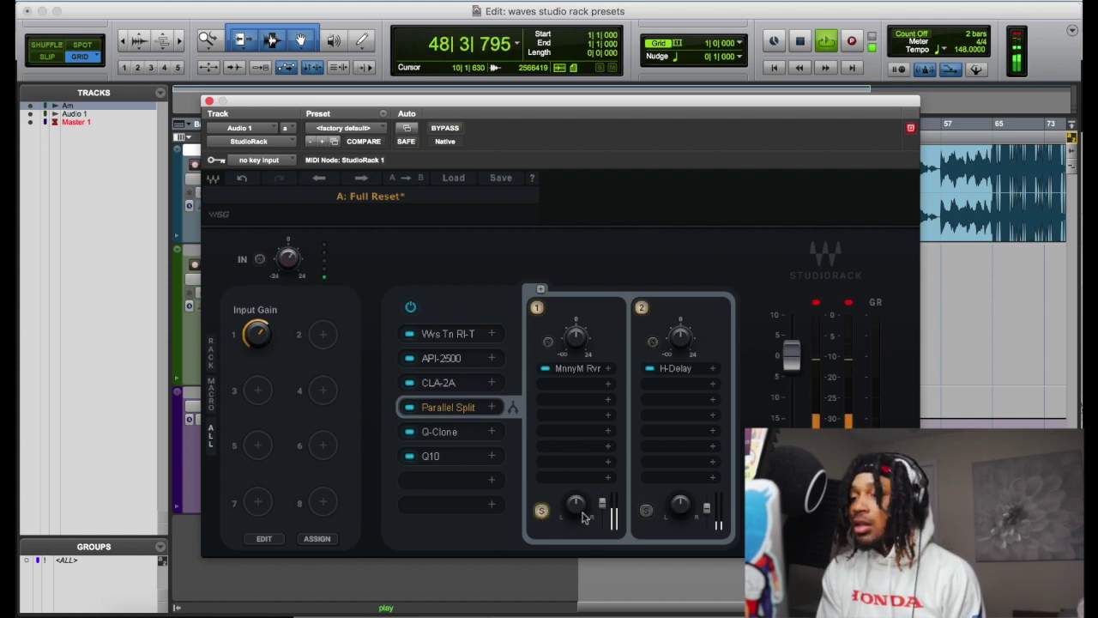
{"action": "left_click", "coordinate": [647, 512]}
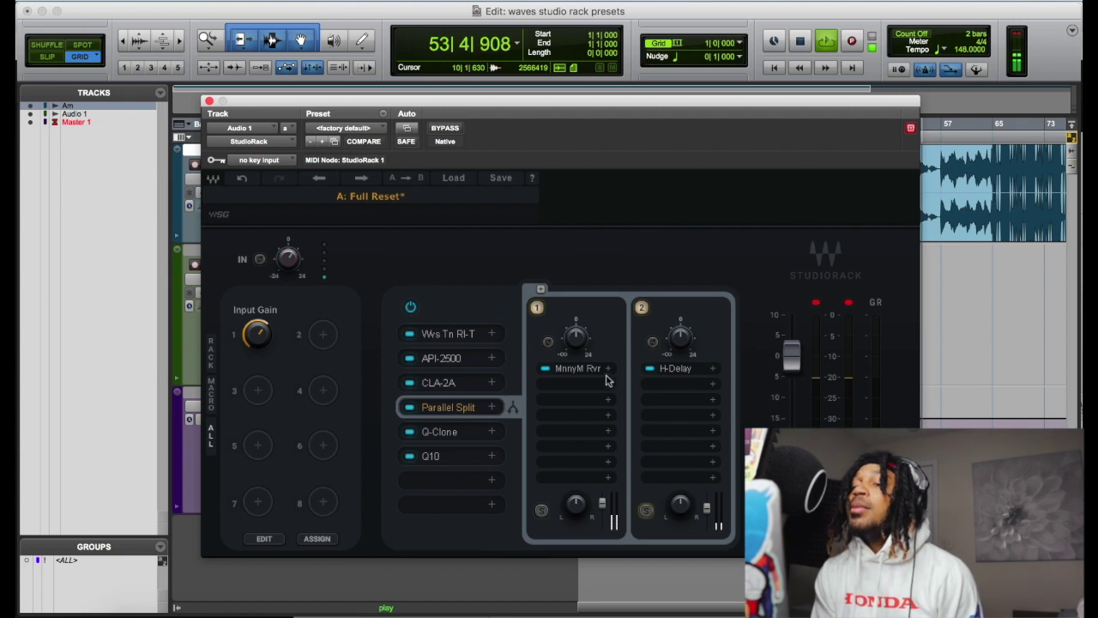
- Raise parallel rack 1's input gain to about 4.2
{"action": "left_click", "coordinate": [576, 368]}
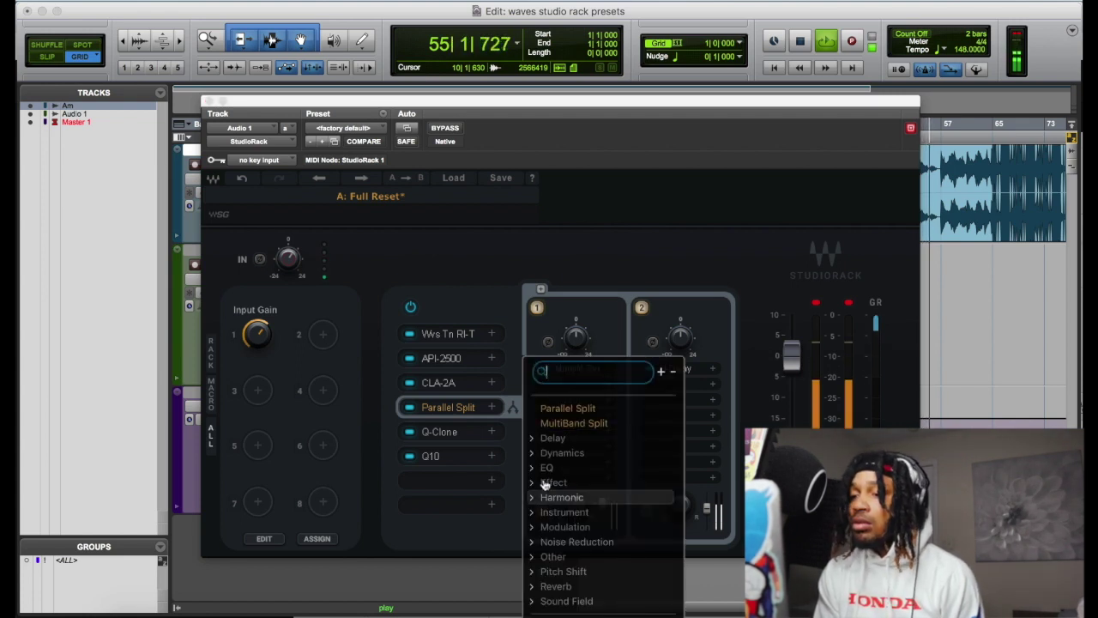
{"action": "left_click", "coordinate": [705, 319]}
{"action": "left_click_drag", "start_coordinate": [573, 353], "coordinate": [572, 334]}
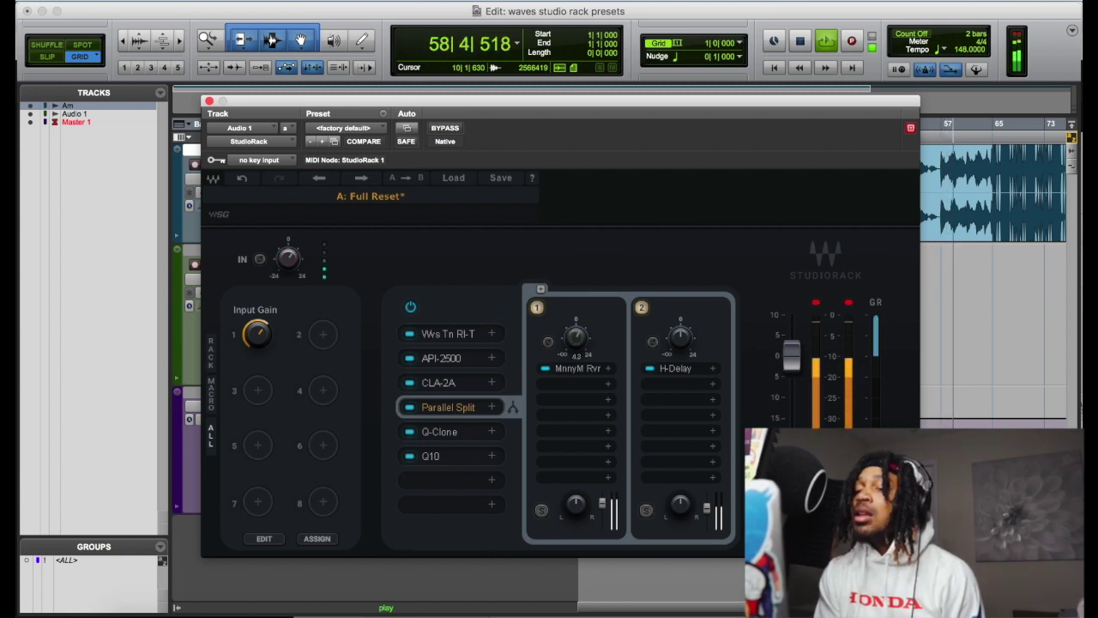
- Assign the main rack's Output to macro 2 and set the output gain to about -0.5
{"action": "left_click", "coordinate": [321, 341]}
{"action": "mouse_move", "coordinate": [380, 392]}
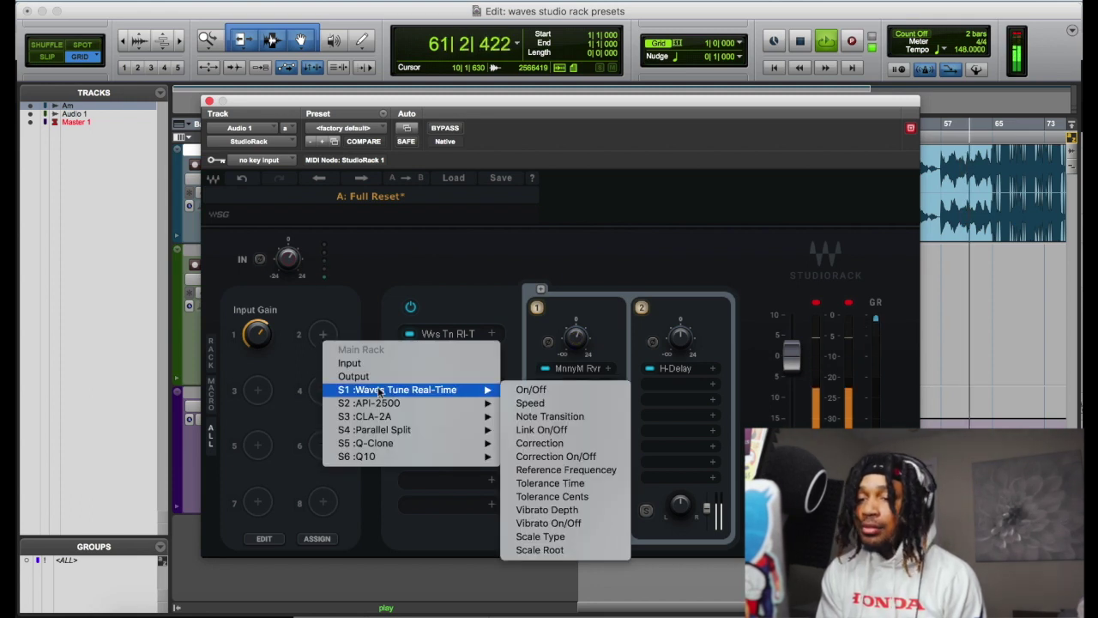
{"action": "mouse_move", "coordinate": [391, 450]}
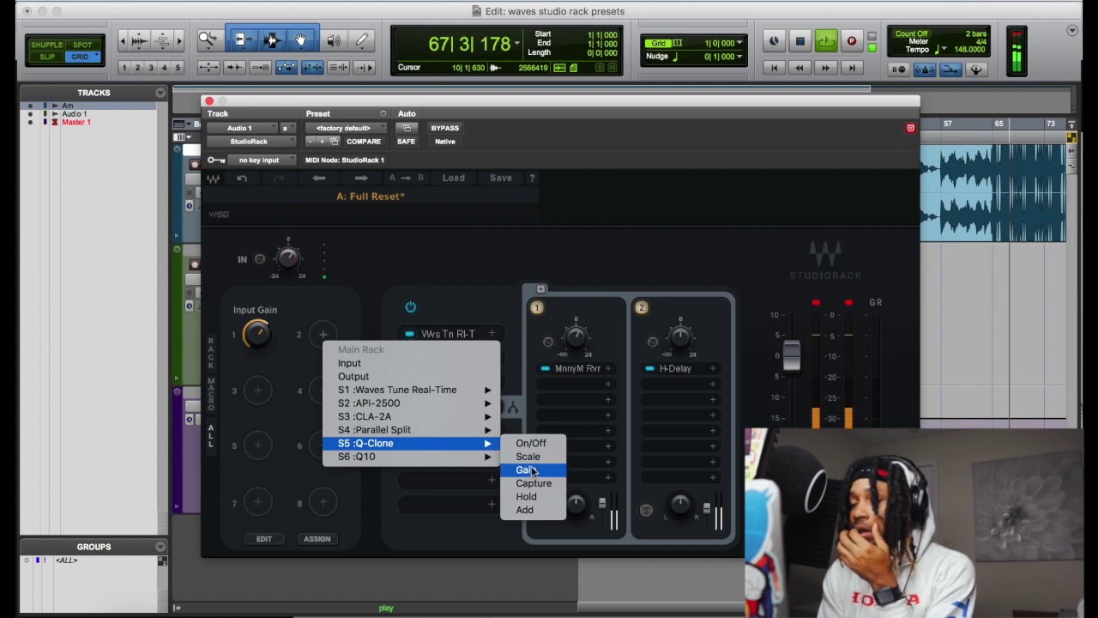
{"action": "left_click", "coordinate": [432, 379]}
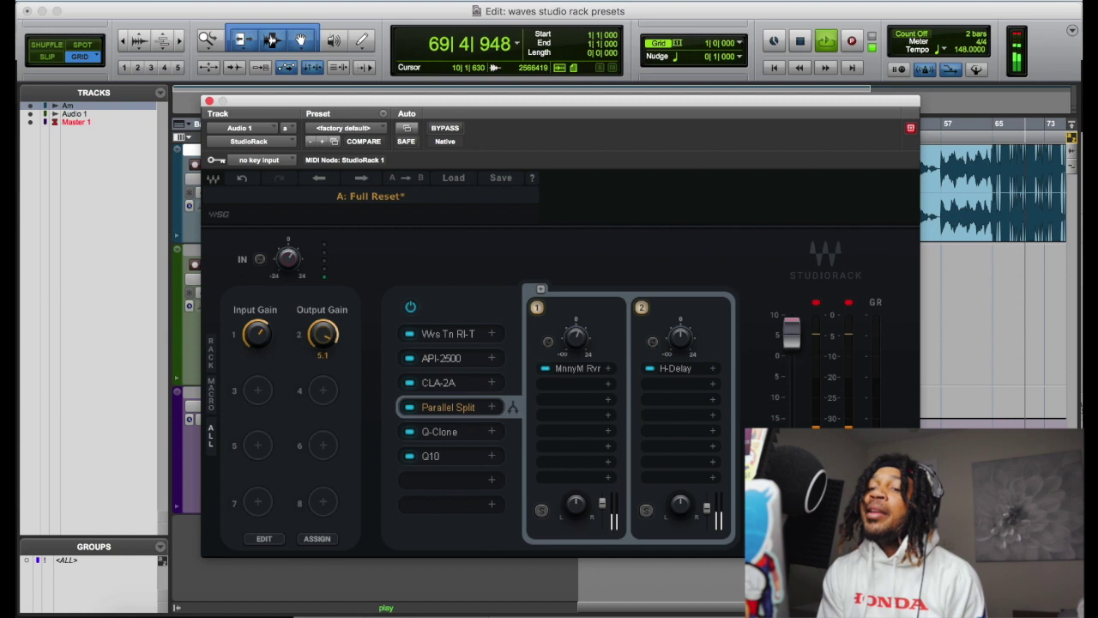
{"action": "left_click_drag", "start_coordinate": [326, 334], "coordinate": [326, 338]}
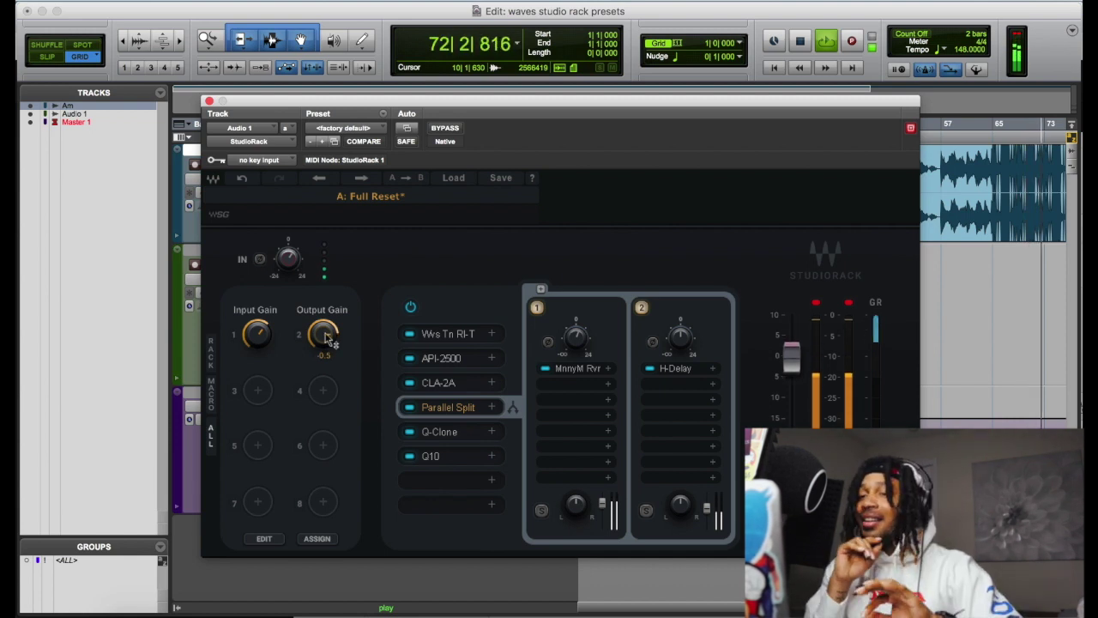
- Start saving the rack to a new preset file and create a Desktop folder named Waves Studio Rack Presets for it
{"action": "left_click", "coordinate": [499, 179]}
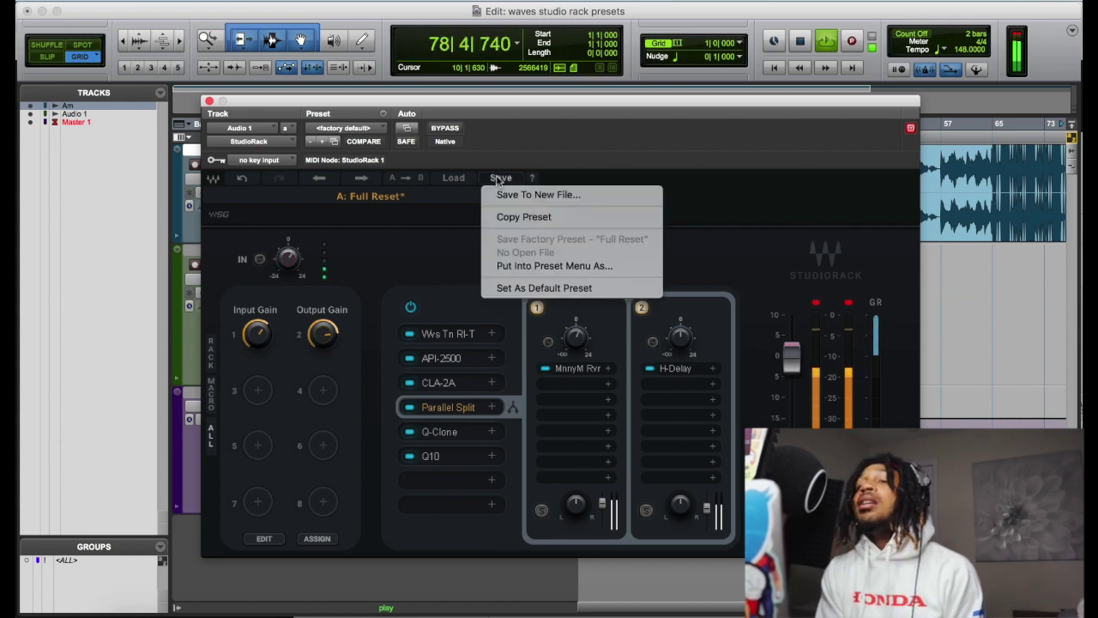
{"action": "left_click", "coordinate": [543, 198]}
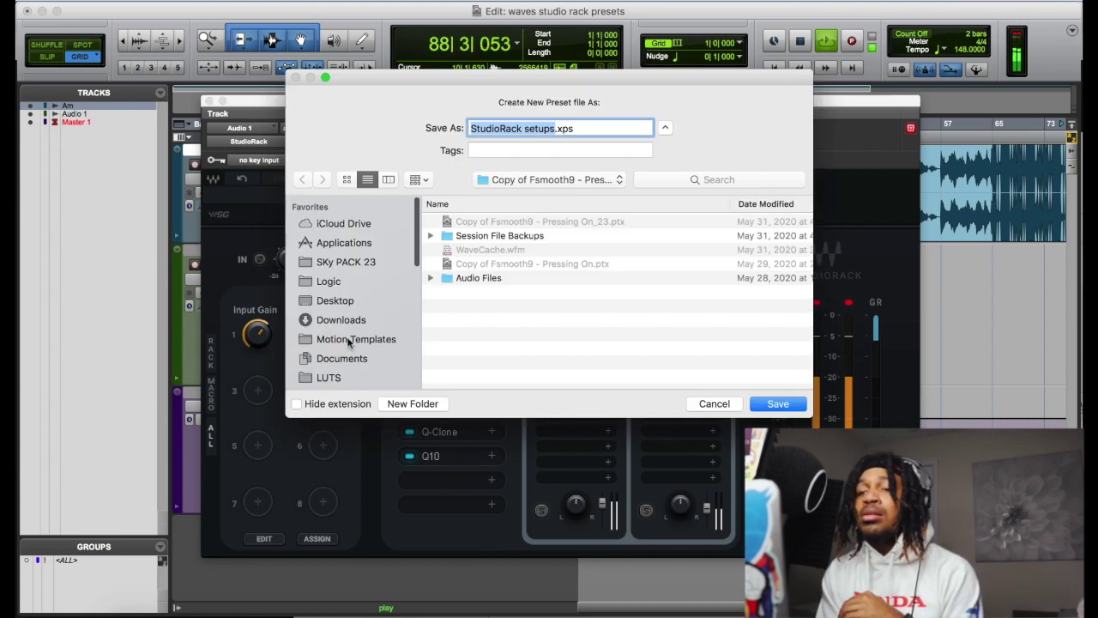
{"action": "scroll", "coordinate": [350, 342], "scroll_direction": "down", "scroll_amount": 2}
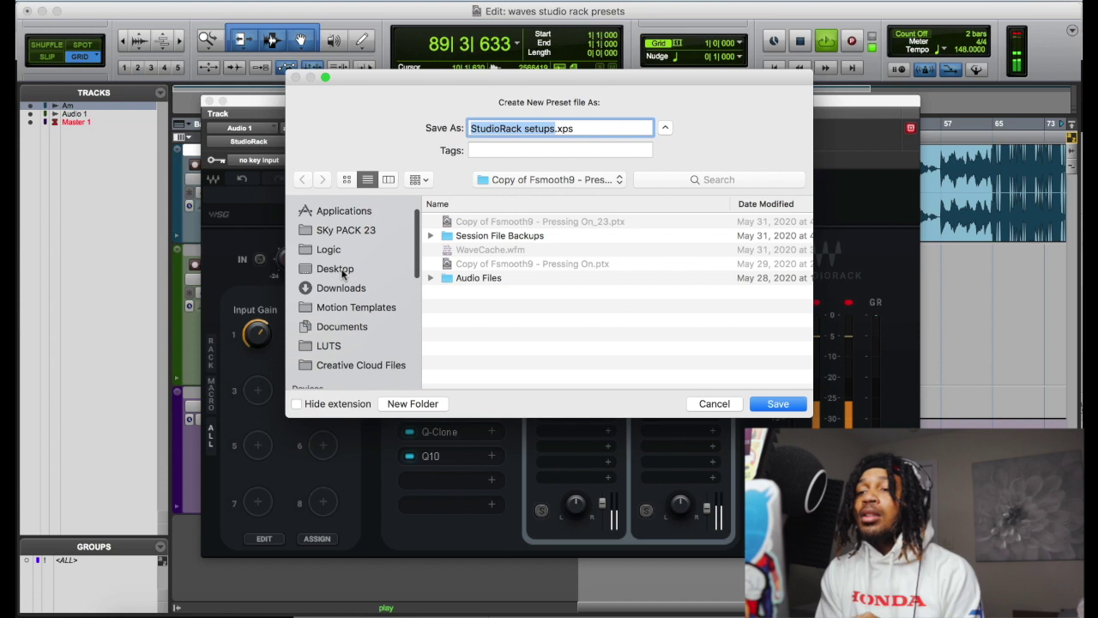
{"action": "left_click", "coordinate": [413, 403]}
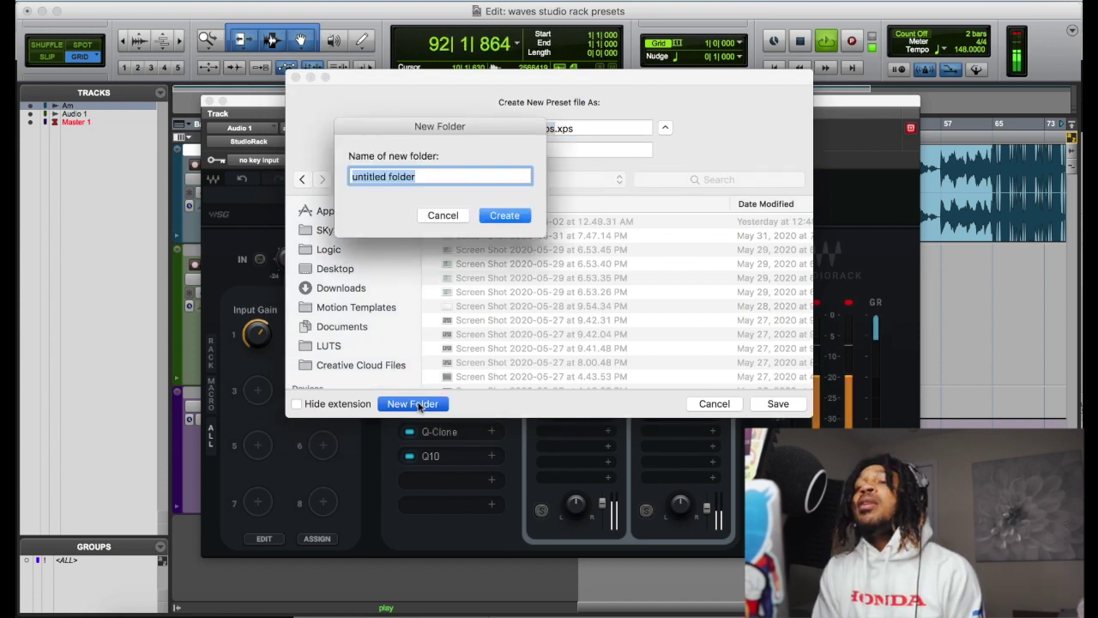
{"action": "type", "text": "Waves Studio Rack Presets"}
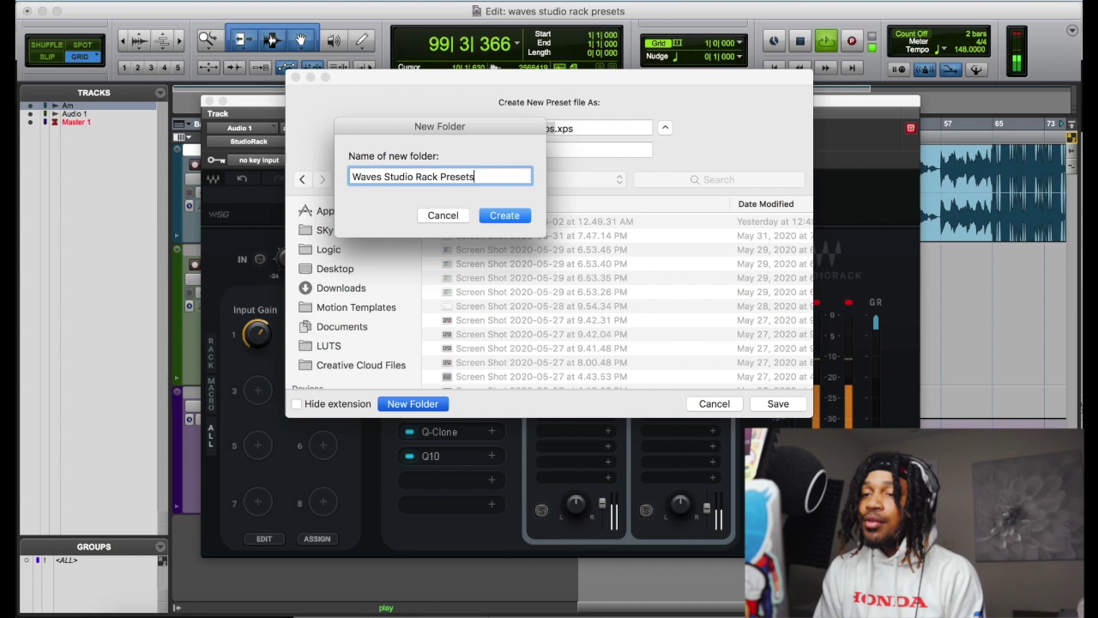
{"action": "key", "text": "Return"}
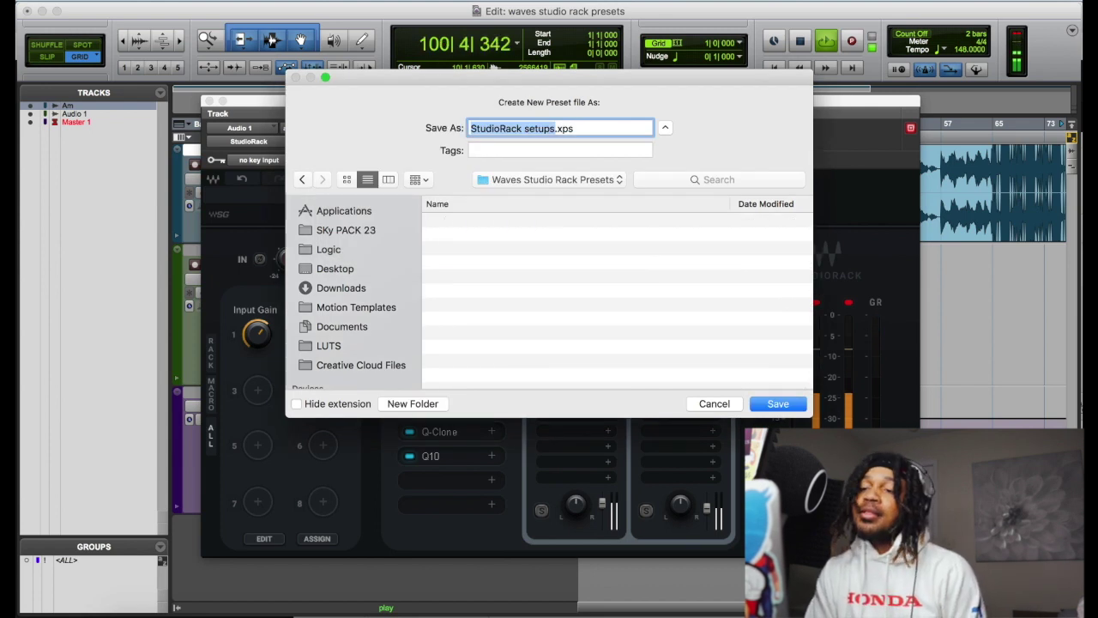
- Save the preset file as Waves Tune A with the preset name A, and restart playback from the beginning
{"action": "type", "text": "Waves Tune A"}
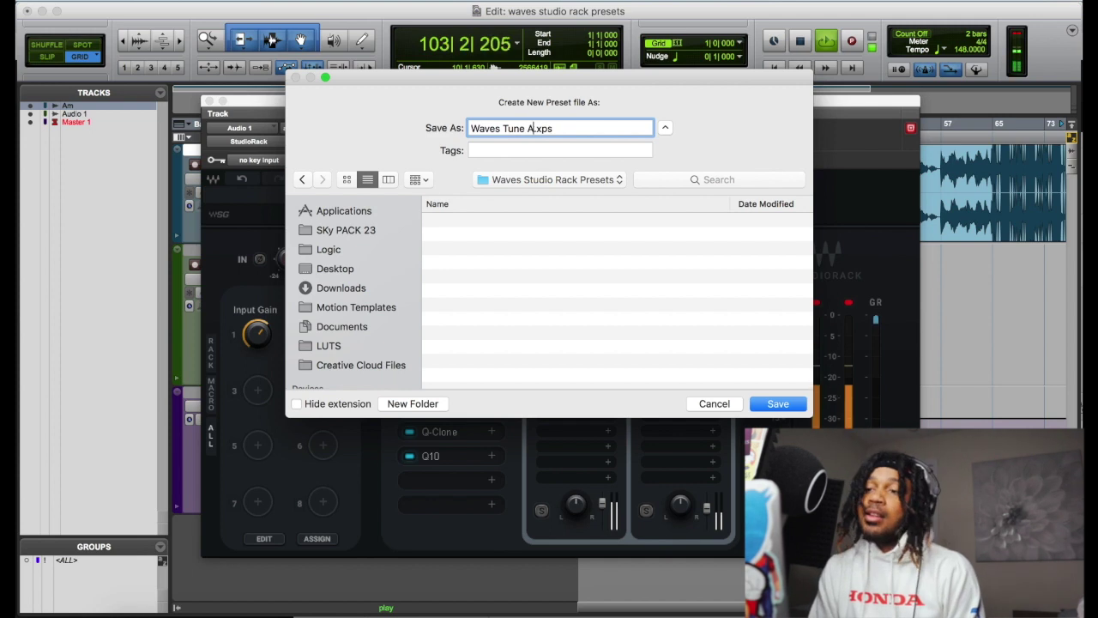
{"action": "key", "text": "Return"}
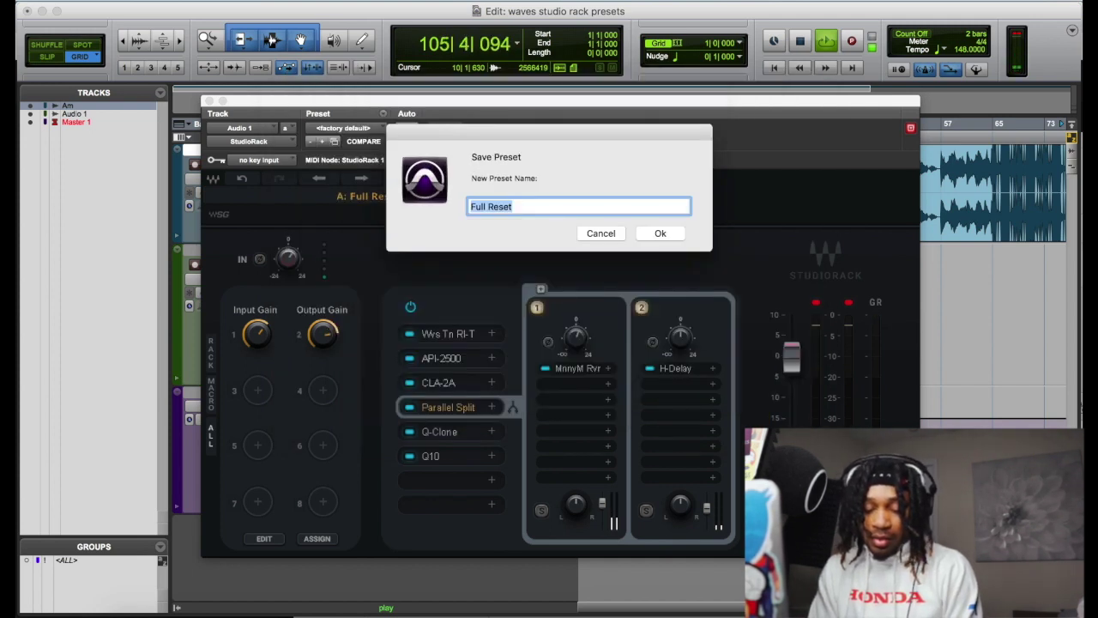
{"action": "key", "text": "Return"}
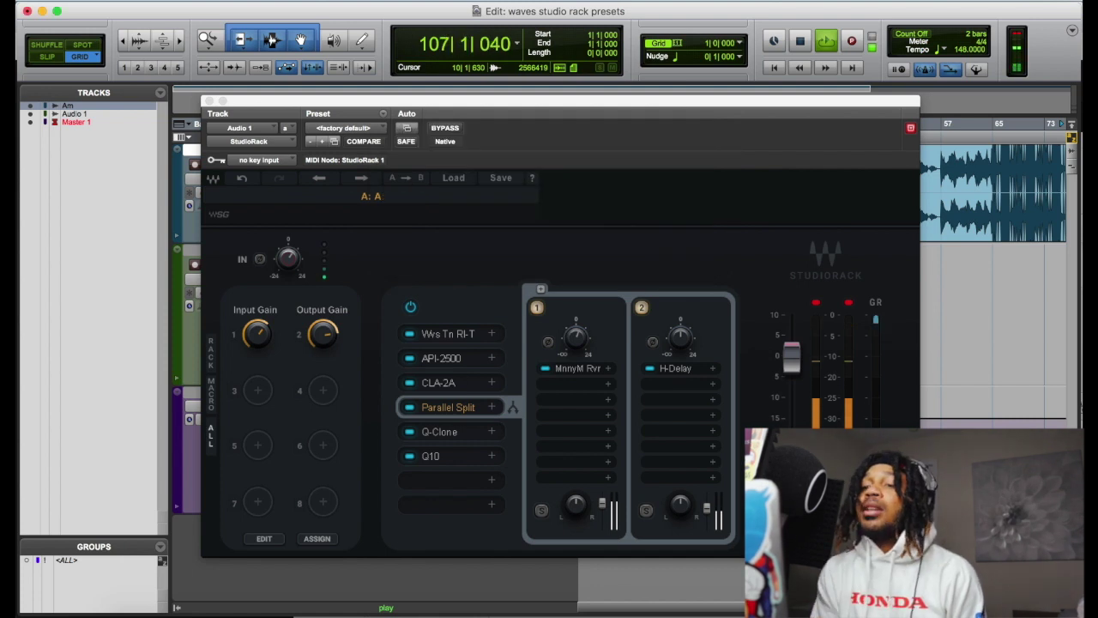
{"action": "key", "text": "space"}
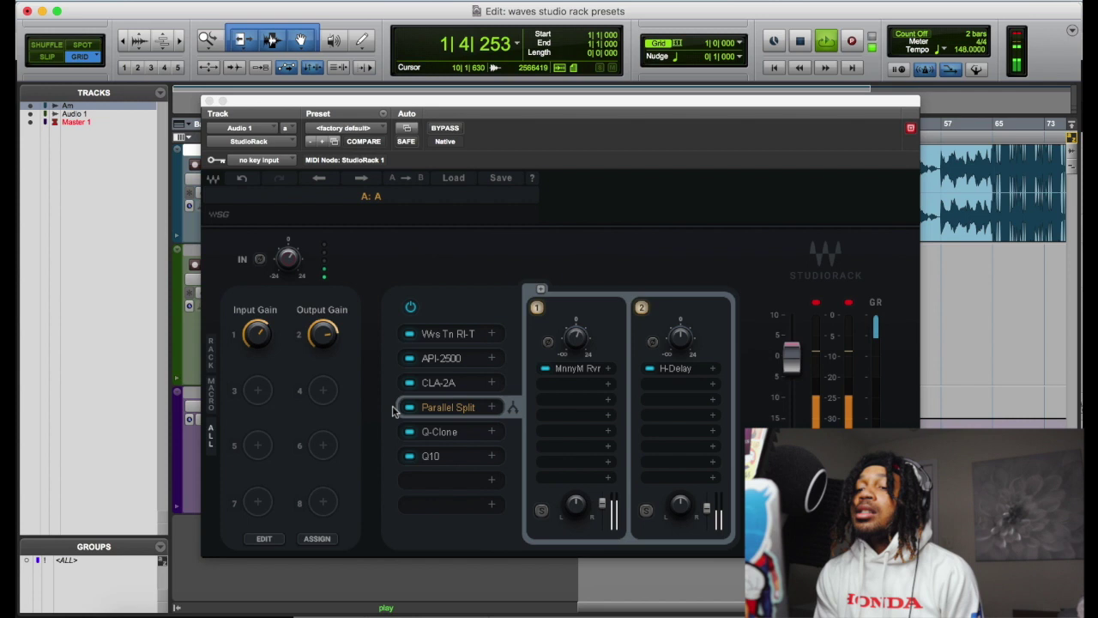
- Reopen StudioRack on Audio 1, remove API-2500 from the rack, and move CLA-2A up into its slot
{"action": "left_click", "coordinate": [209, 101]}
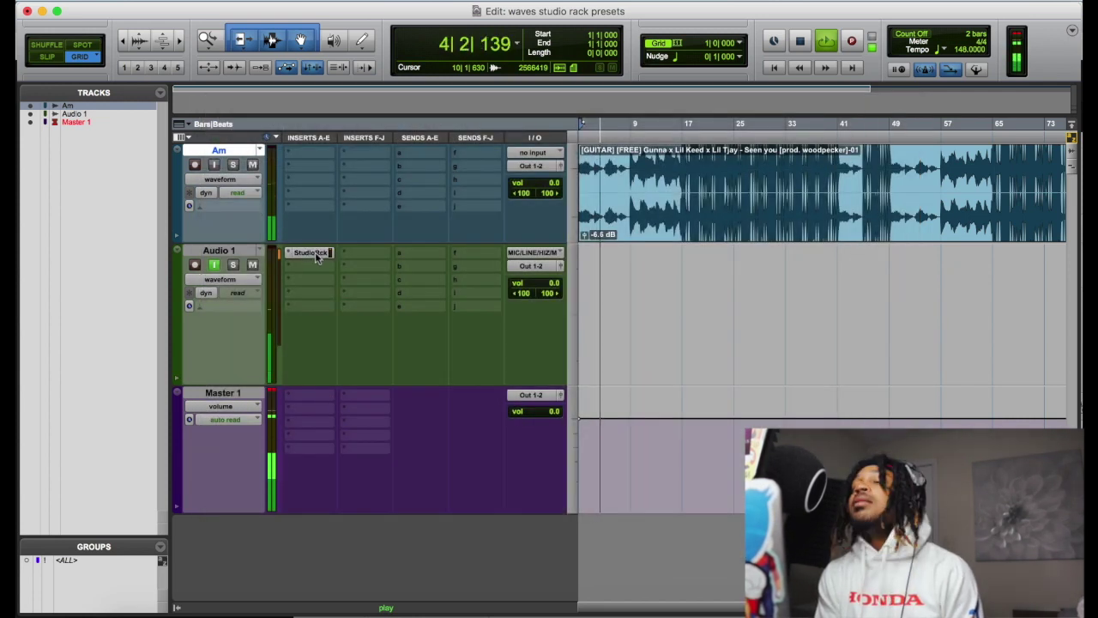
{"action": "left_click", "coordinate": [313, 253]}
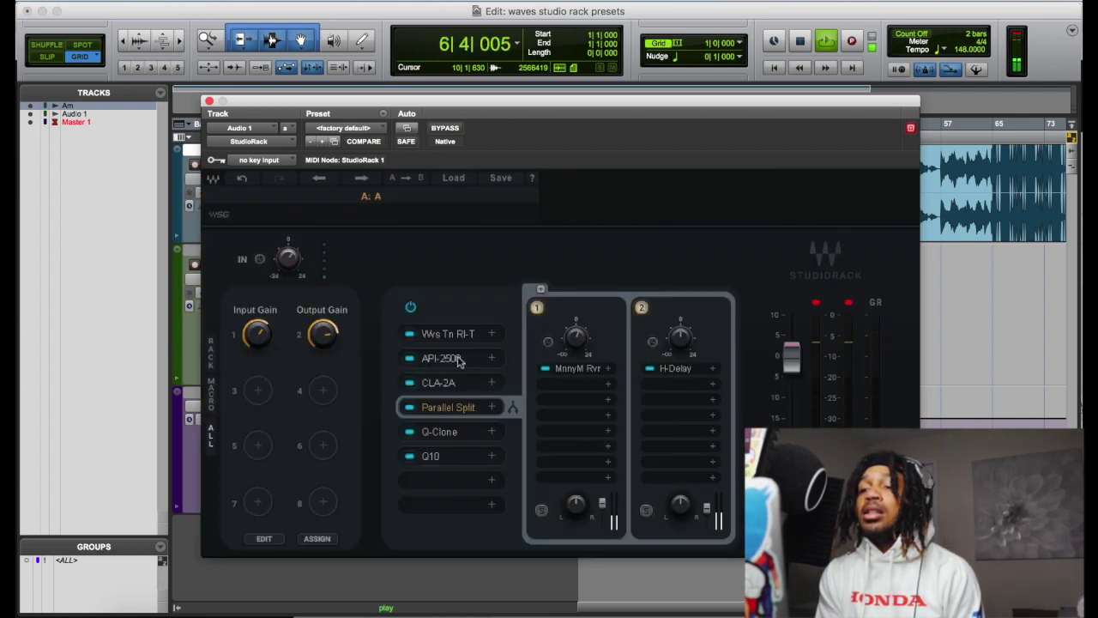
{"action": "left_click", "coordinate": [488, 363]}
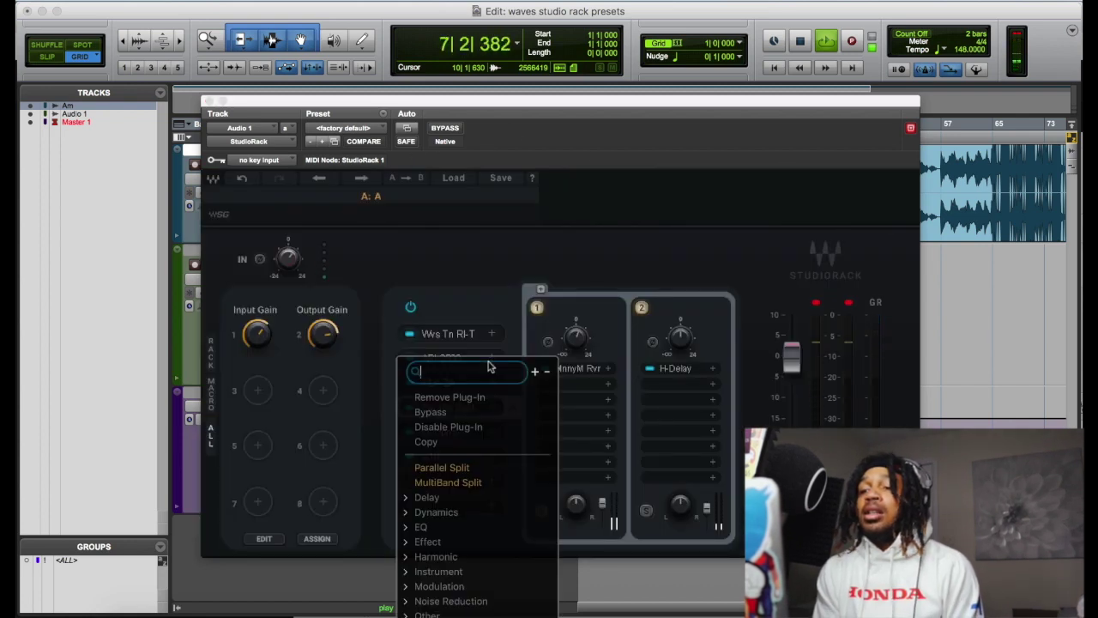
{"action": "left_click", "coordinate": [449, 397]}
{"action": "left_click_drag", "start_coordinate": [461, 382], "coordinate": [461, 356]}
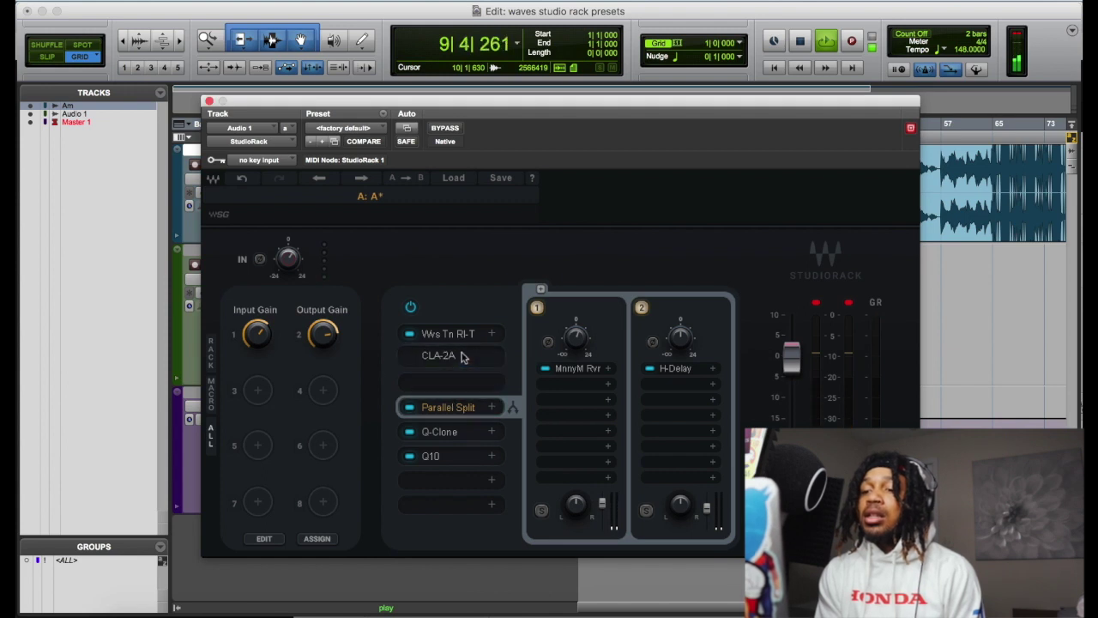
- Remove the Parallel Split, move Q-Clone and Q10 up directly below CLA-2A, and close StudioRack
{"action": "left_click", "coordinate": [491, 407]}
{"action": "left_click", "coordinate": [471, 400]}
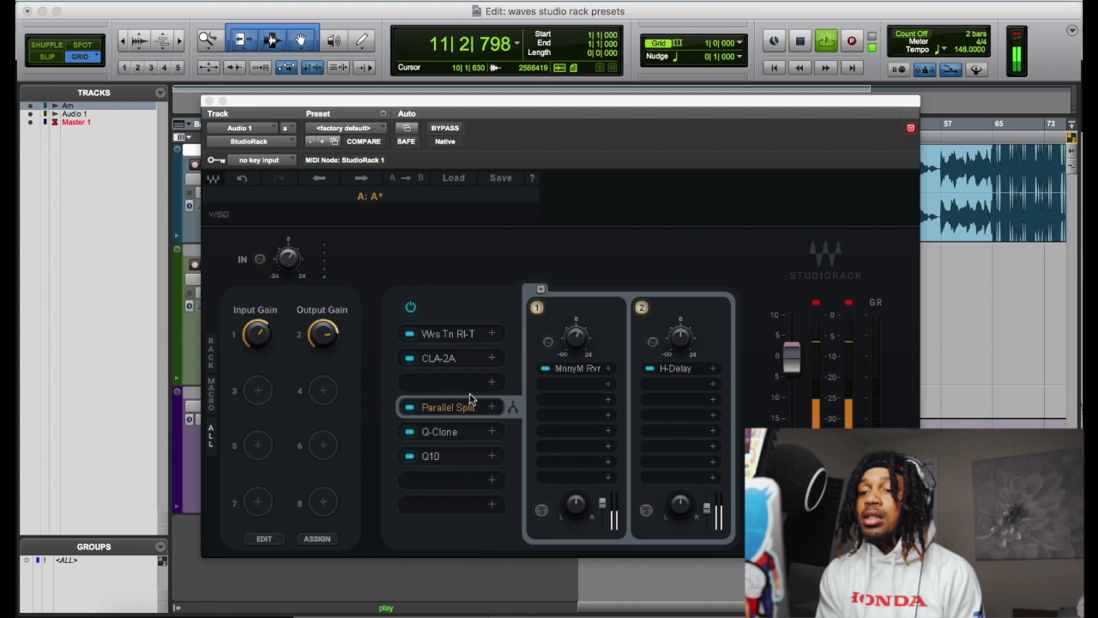
{"action": "left_click_drag", "start_coordinate": [455, 431], "coordinate": [456, 384]}
{"action": "left_click_drag", "start_coordinate": [453, 460], "coordinate": [448, 410]}
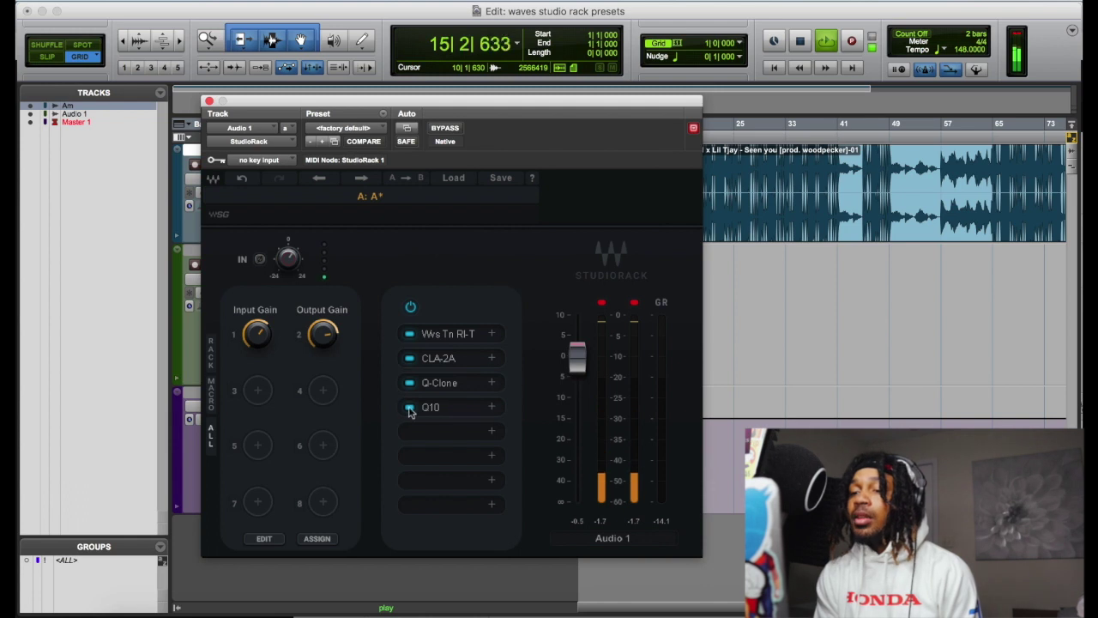
{"action": "left_click", "coordinate": [209, 102]}
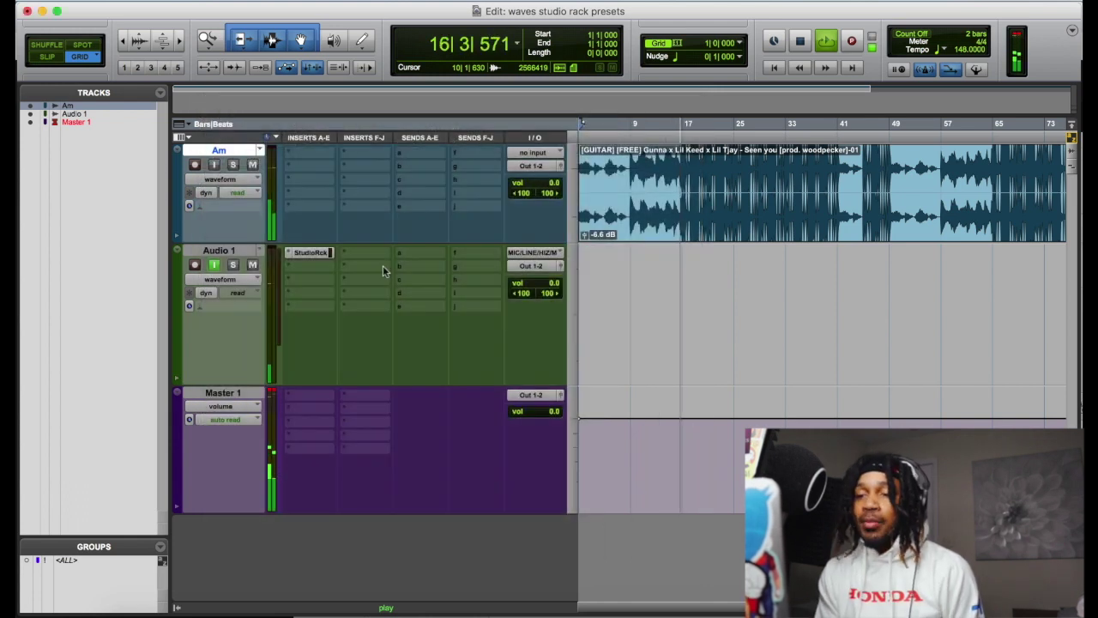
- Send Audio 1 to a new stereo aux input track named REVERB, created next to the current track
{"action": "left_click", "coordinate": [424, 256]}
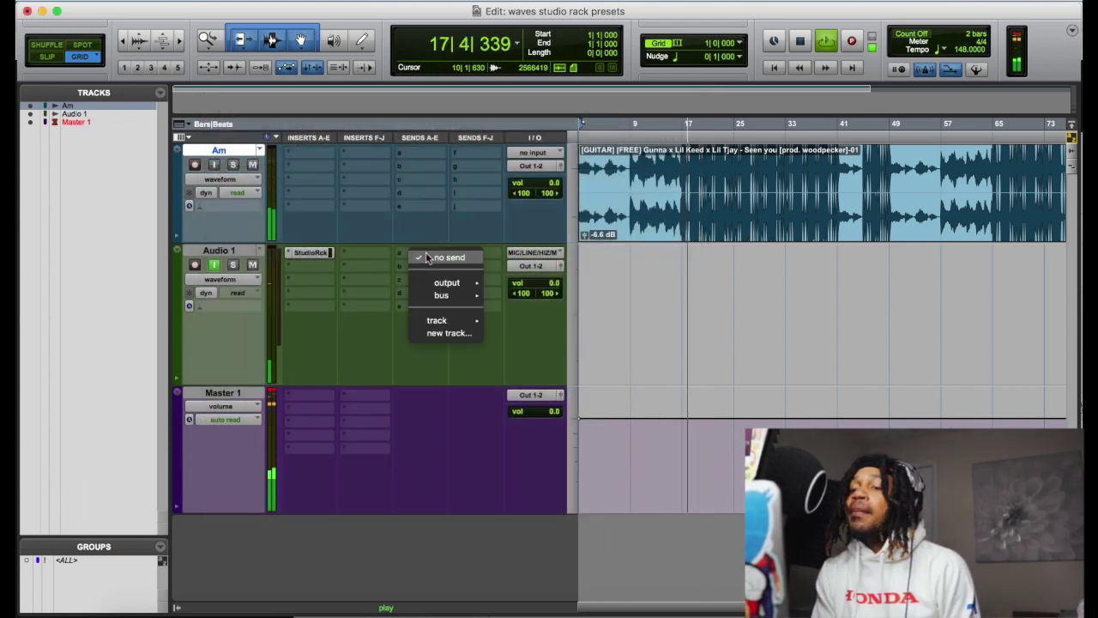
{"action": "left_click", "coordinate": [435, 333]}
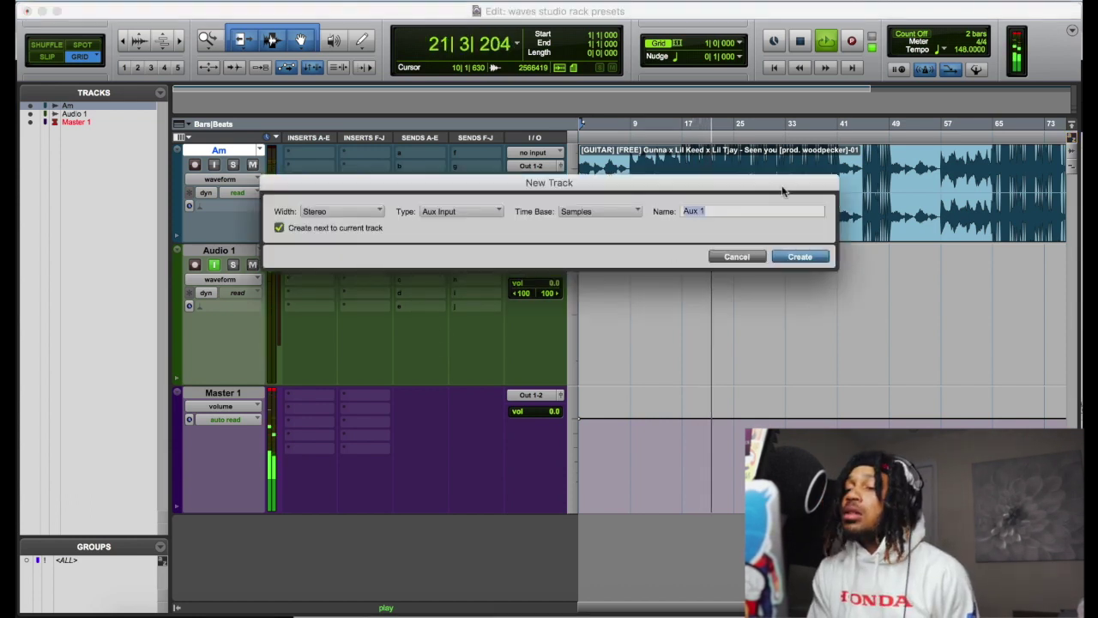
{"action": "type", "text": "REVERB"}
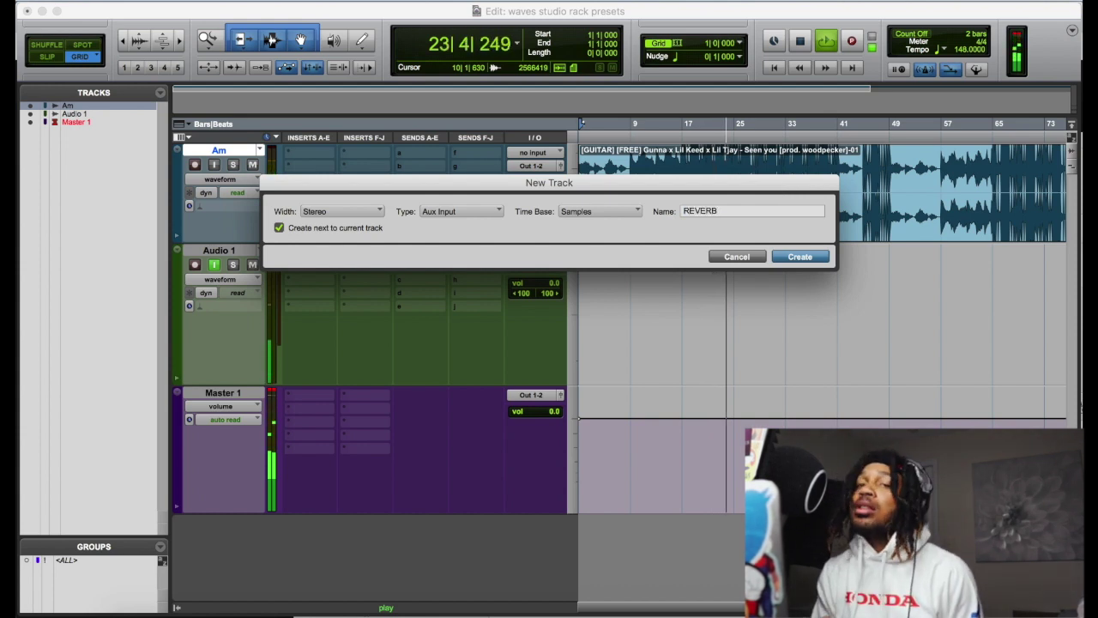
{"action": "key", "text": "Return"}
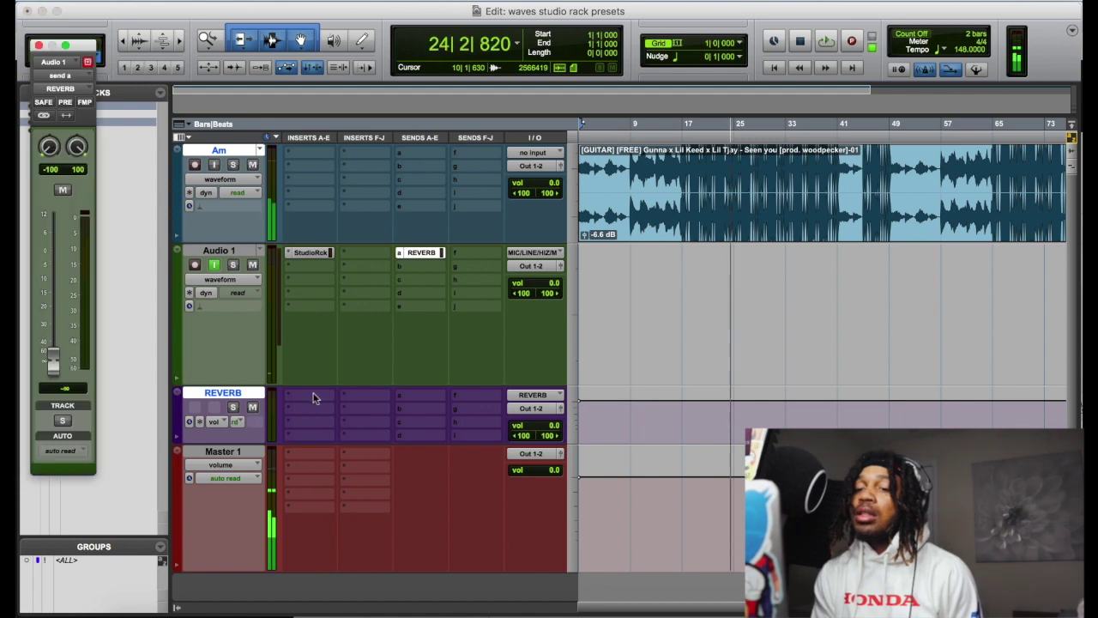
- Insert the multichannel Waves StudioRack plugin on the REVERB track
{"action": "left_click", "coordinate": [313, 397]}
{"action": "mouse_move", "coordinate": [340, 424]}
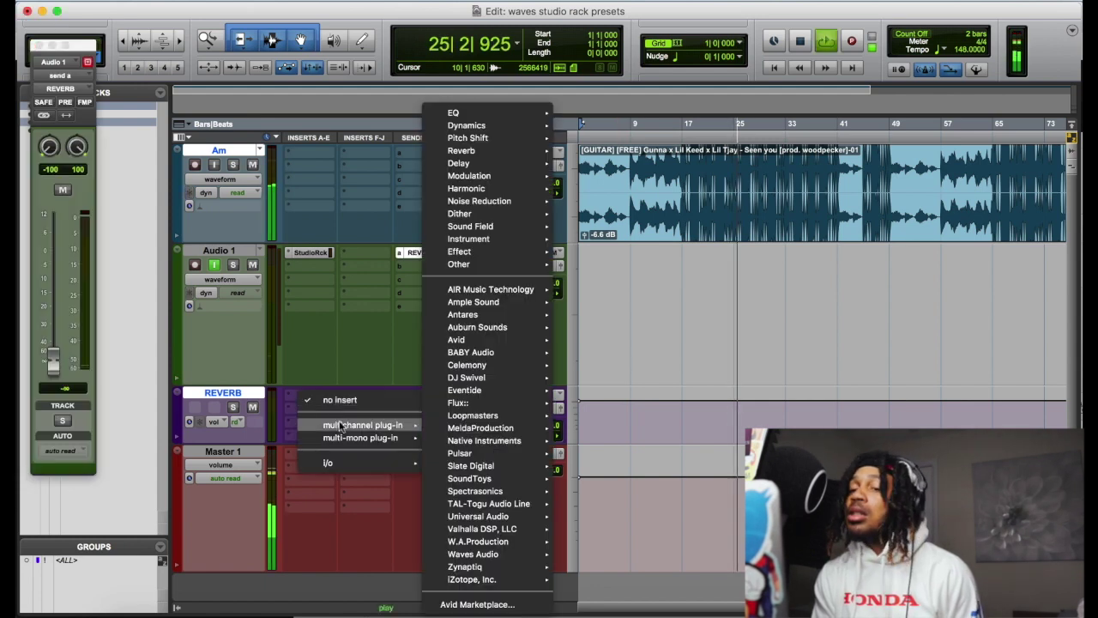
{"action": "mouse_move", "coordinate": [480, 553]}
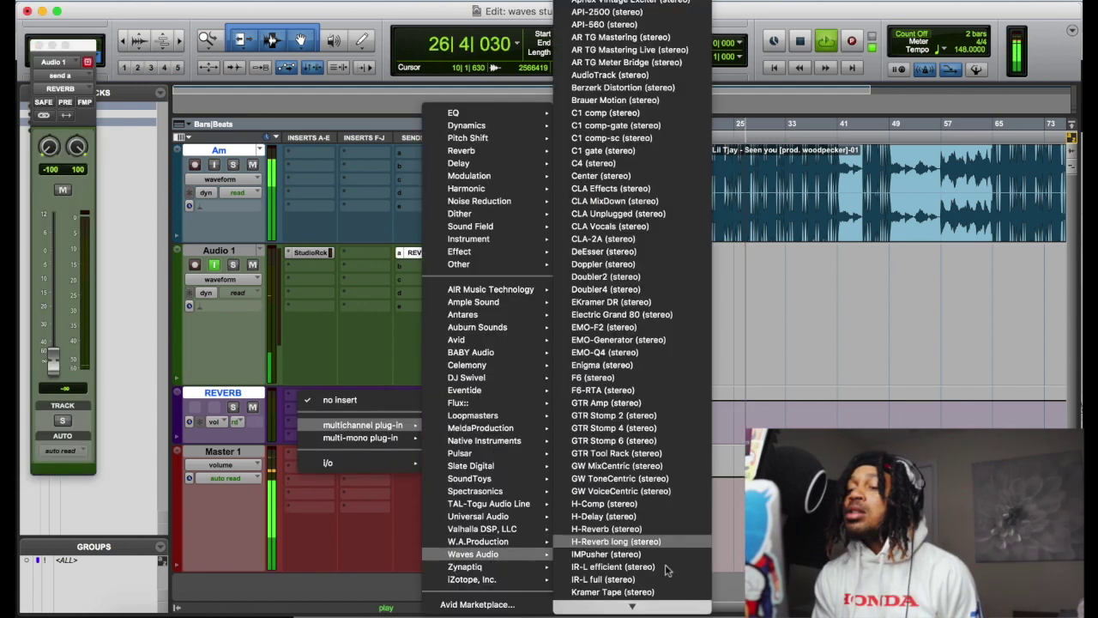
{"action": "mouse_move", "coordinate": [662, 608]}
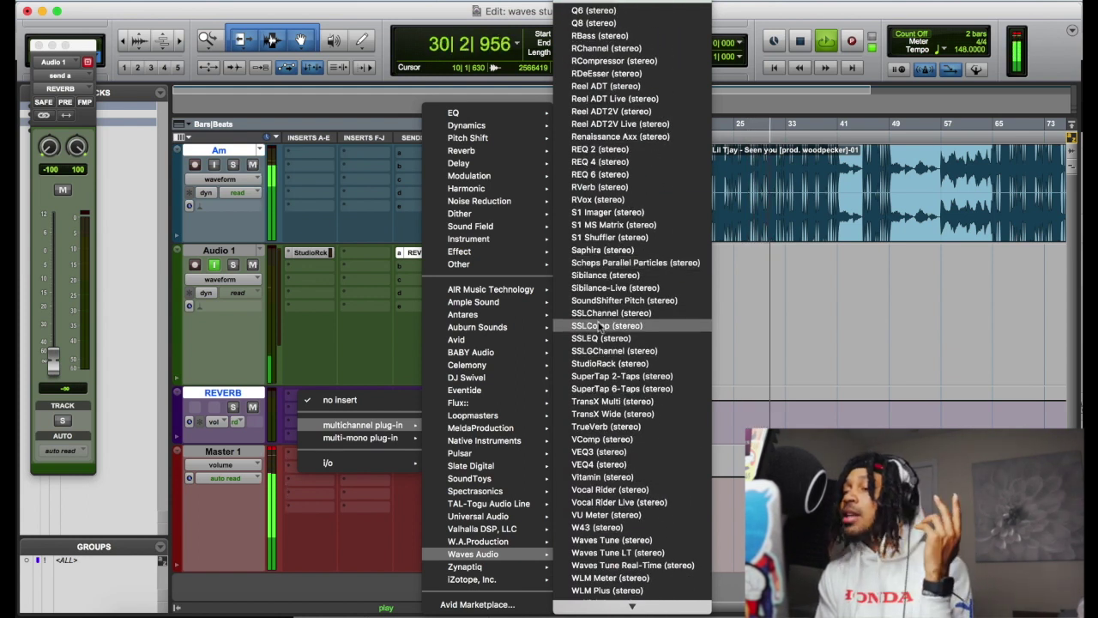
{"action": "left_click", "coordinate": [611, 363]}
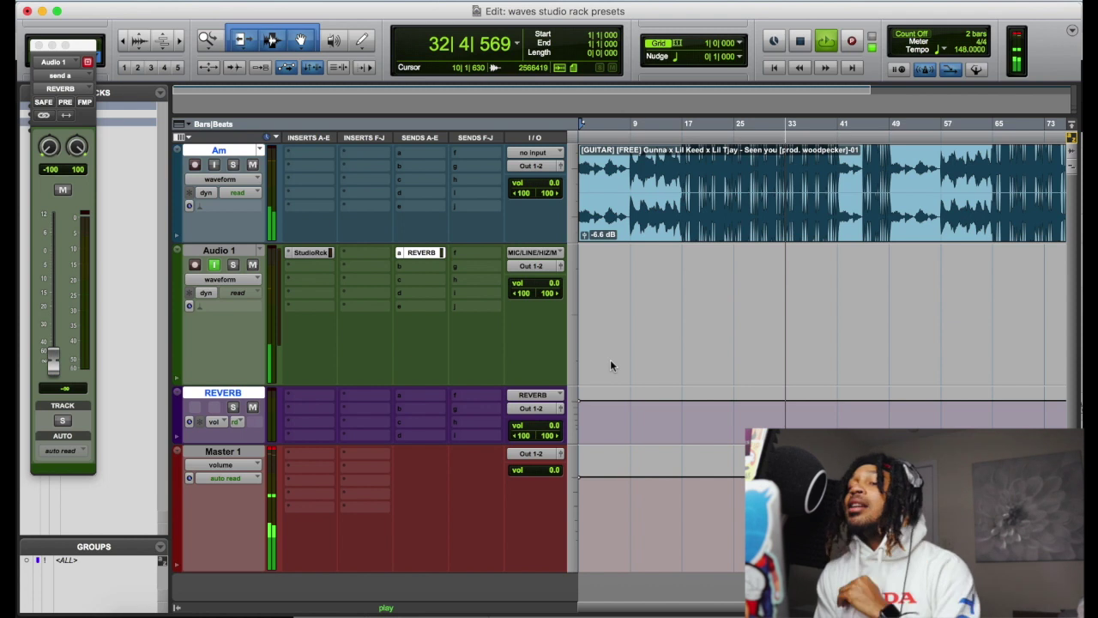
- Switch Audio 1's REVERB send to pre-fader and raise its level to about -8.1
{"action": "left_click", "coordinate": [64, 102]}
{"action": "left_click_drag", "start_coordinate": [53, 360], "coordinate": [51, 273]}
{"action": "left_click_drag", "start_coordinate": [452, 105], "coordinate": [680, 71]}
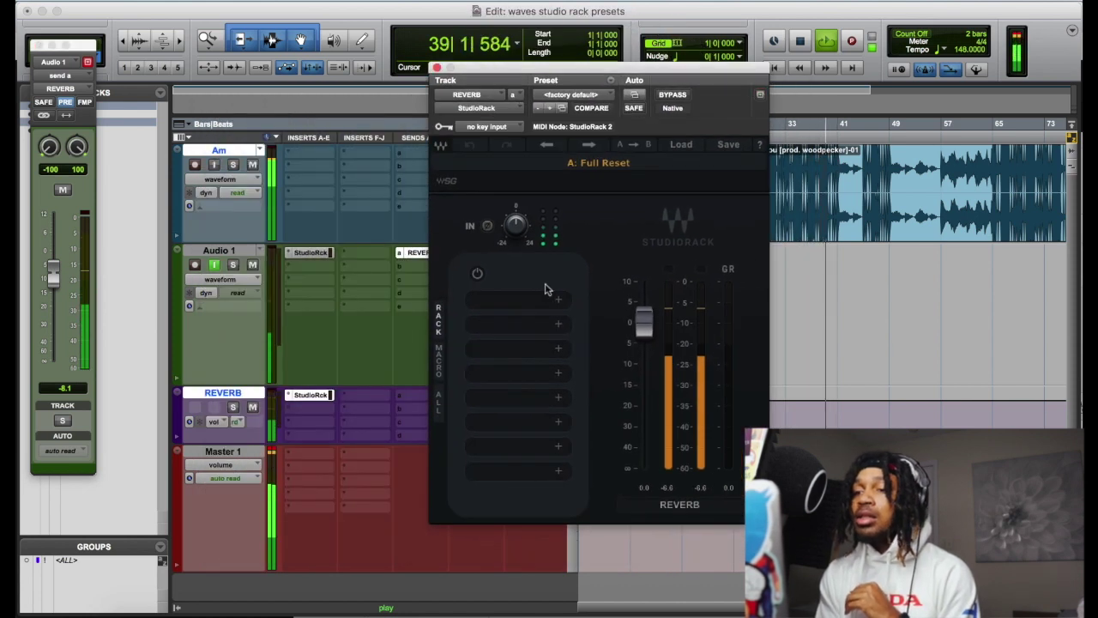
- Show macros and rack together in the REVERB track's StudioRack and load TrueVerb into the first slot
{"action": "left_click", "coordinate": [439, 405]}
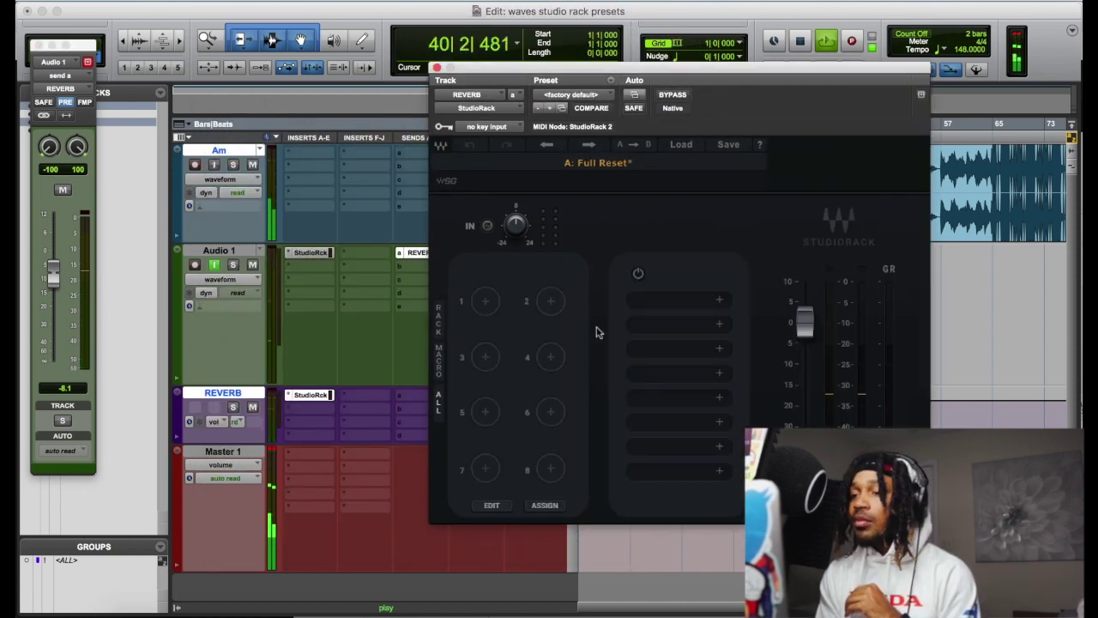
{"action": "left_click", "coordinate": [716, 303]}
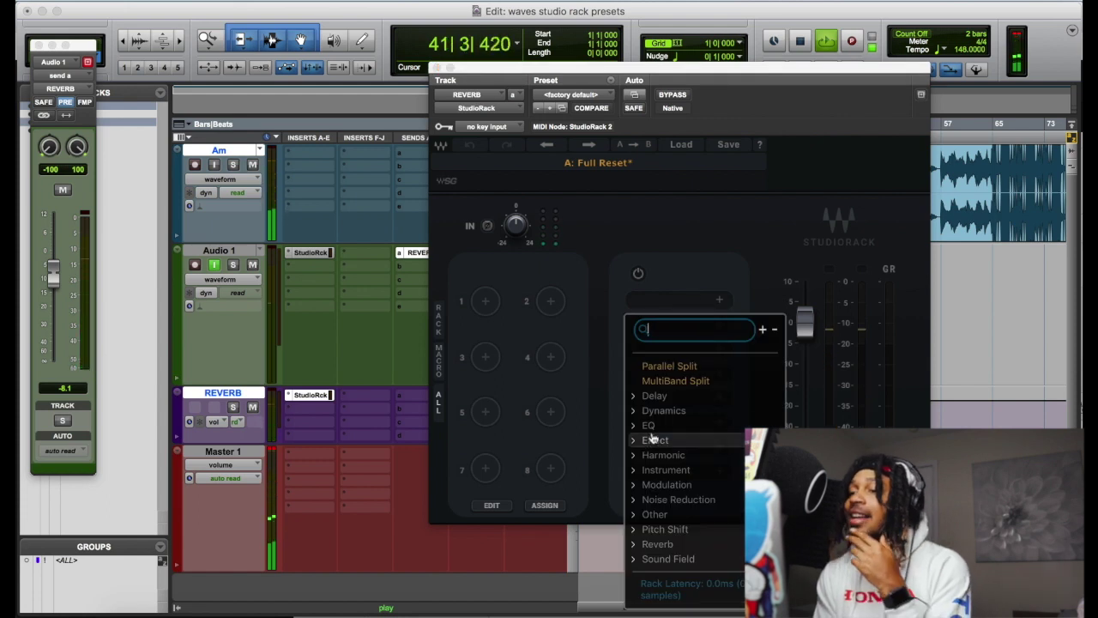
{"action": "left_click", "coordinate": [635, 546]}
{"action": "scroll", "coordinate": [652, 532], "scroll_direction": "down", "scroll_amount": 3}
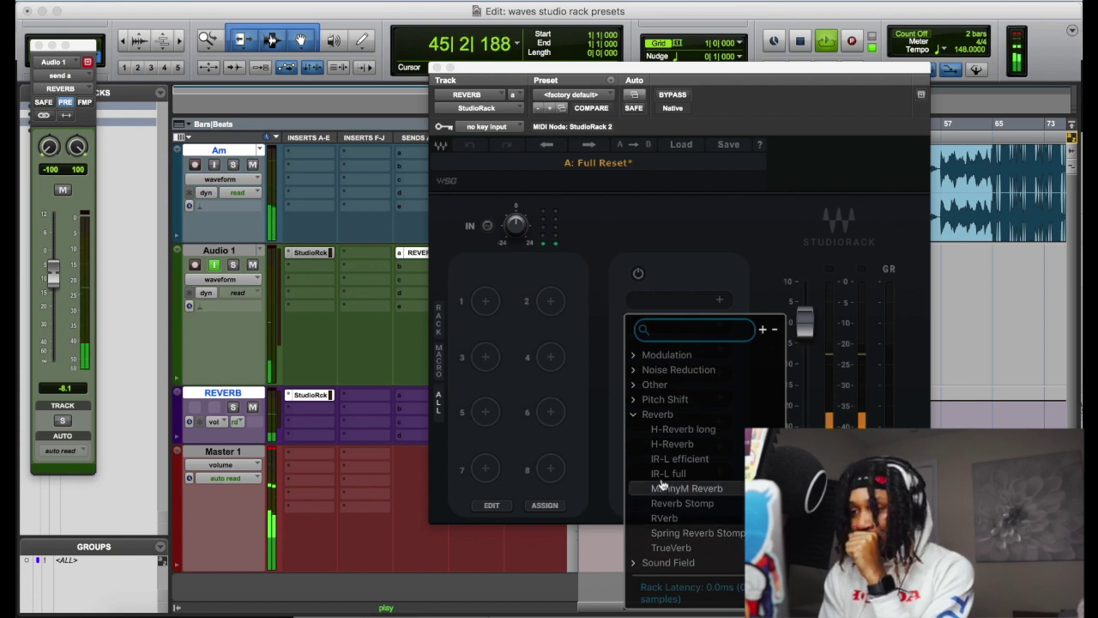
{"action": "left_click", "coordinate": [664, 547]}
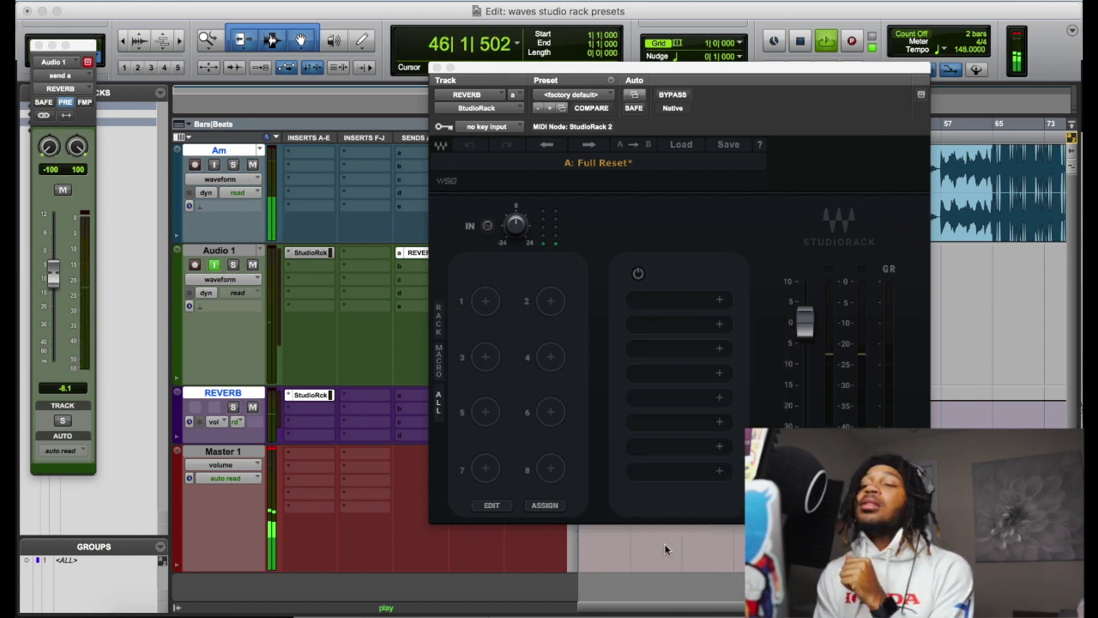
- Load the next TrueVerb preset, PADefault, and close the TrueVerb window
{"action": "left_click_drag", "start_coordinate": [600, 106], "coordinate": [480, 106]}
{"action": "left_click", "coordinate": [534, 140]}
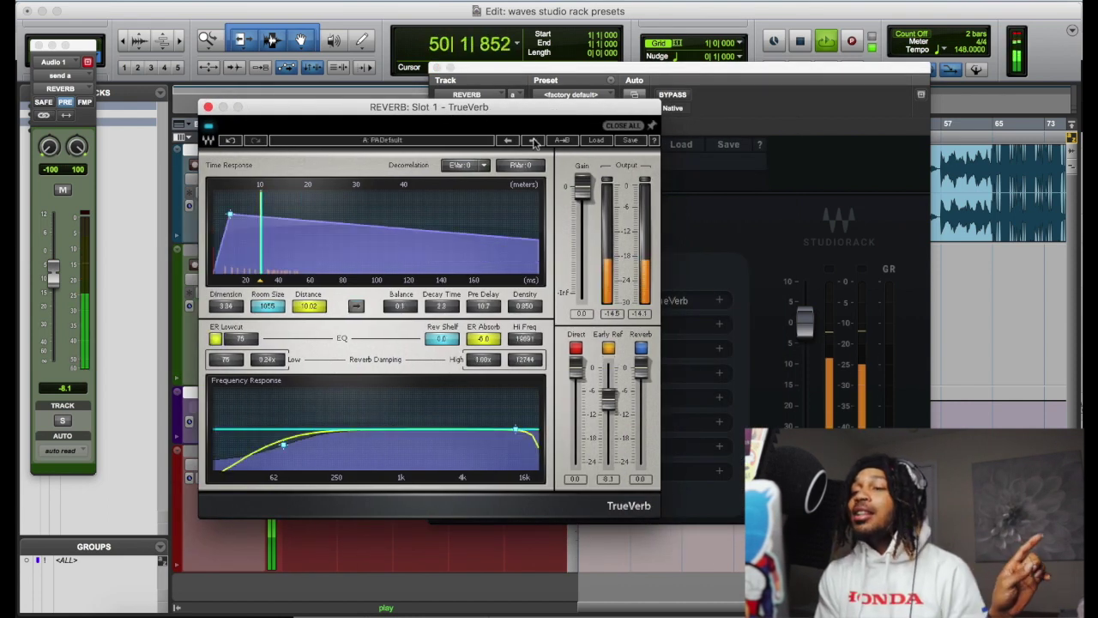
{"action": "left_click", "coordinate": [207, 107]}
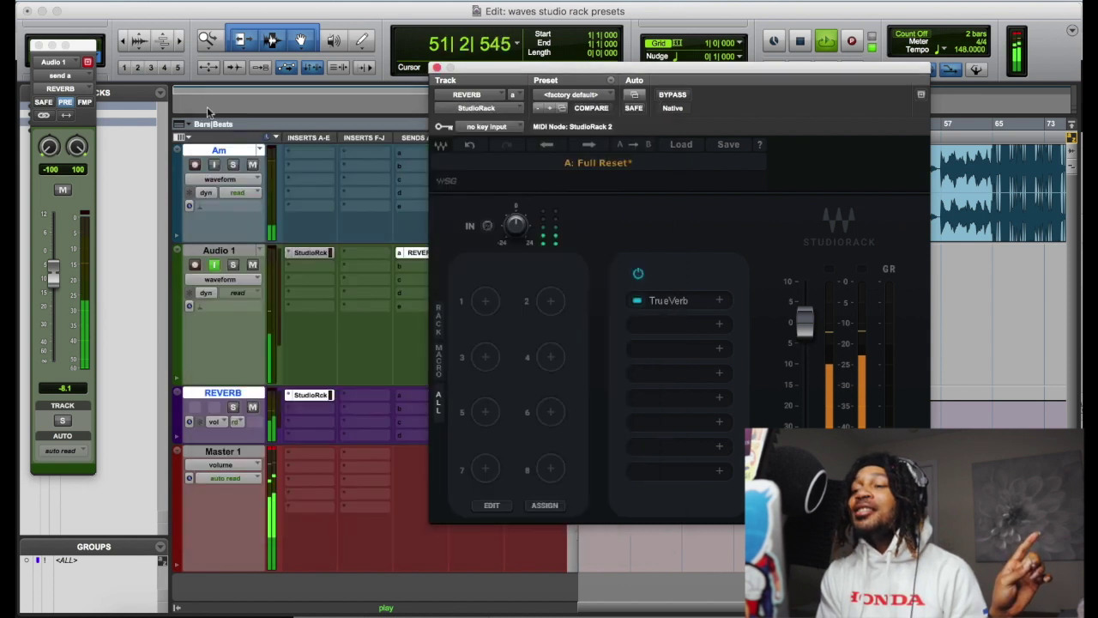
- Load CLA Unplugged into the REVERB rack's second slot with TrueVerb bypassed, dismiss the CPU error and restart playback
{"action": "left_click", "coordinate": [646, 321]}
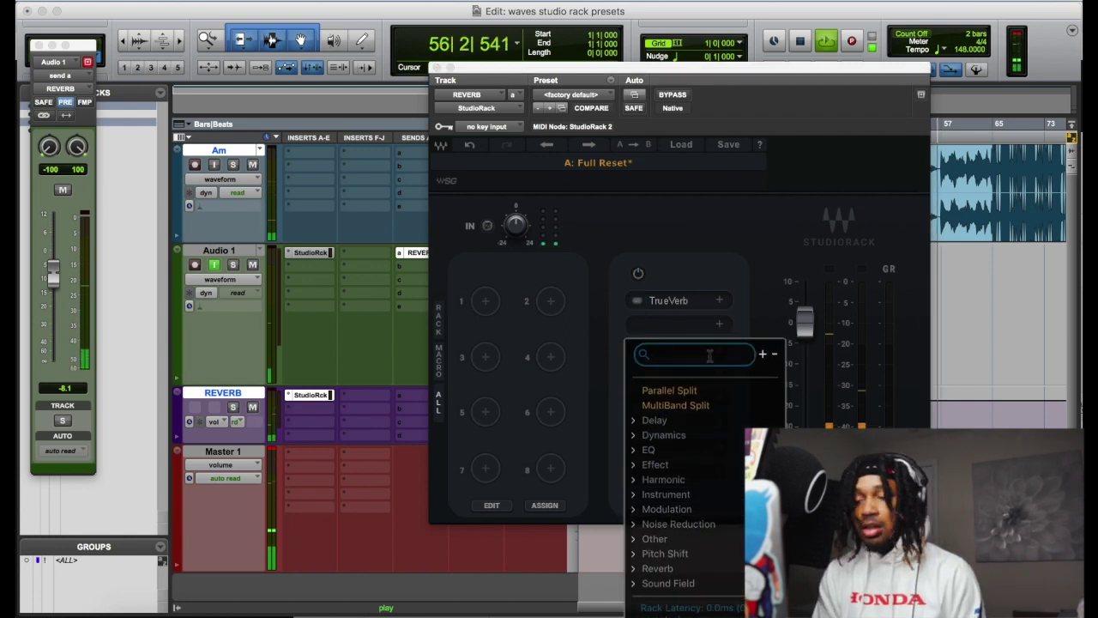
{"action": "type", "text": "CLA"}
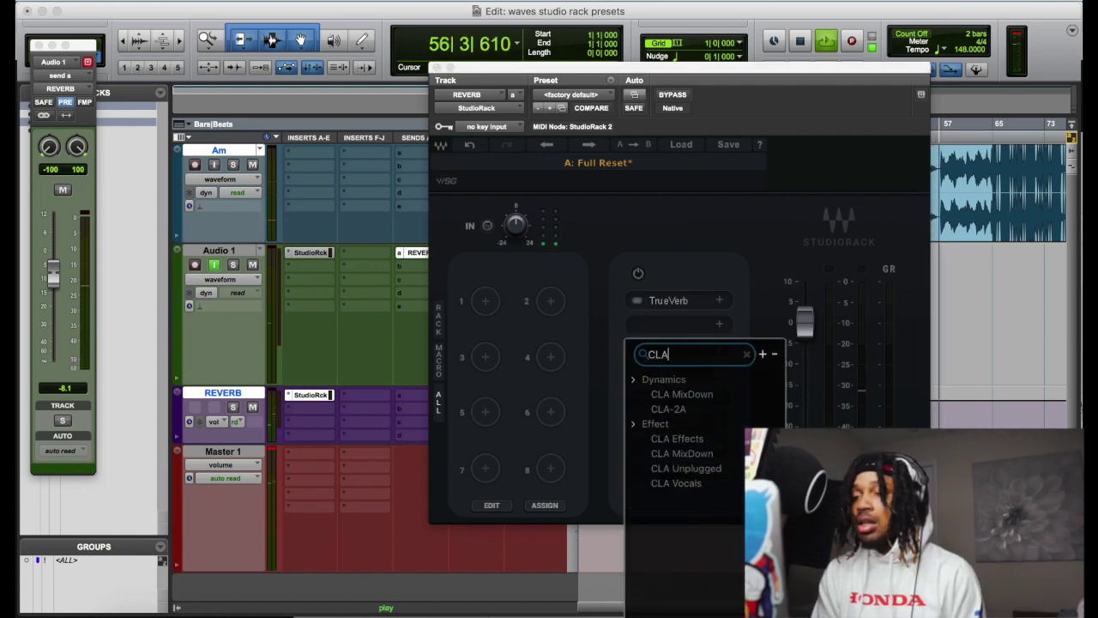
{"action": "left_click", "coordinate": [726, 470]}
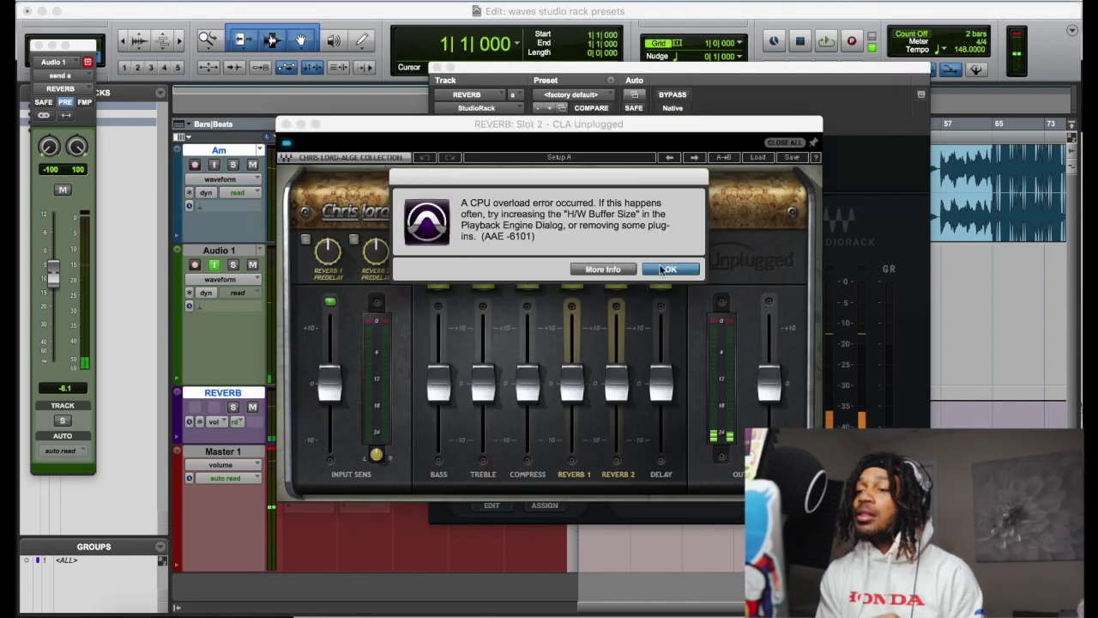
{"action": "left_click", "coordinate": [662, 271]}
{"action": "key", "text": "space"}
- Raise Reverb 1 to about 8.7 on Hall and Reverb 2 slightly higher on Canyon, with Reverb 2's predelay switched on and adjusted
{"action": "left_click", "coordinate": [399, 129]}
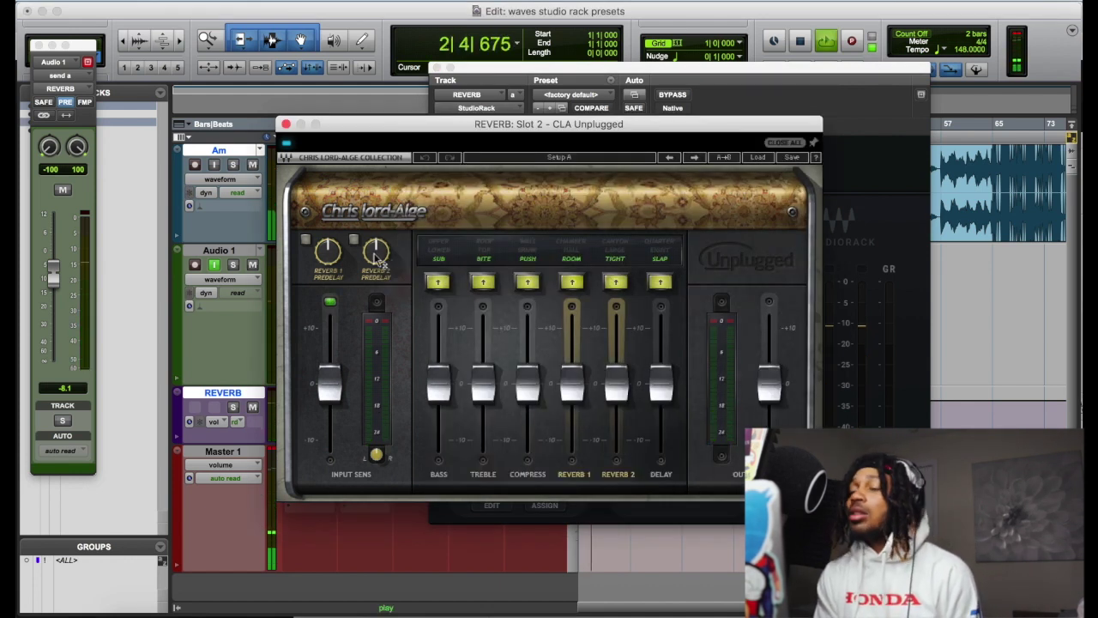
{"action": "left_click_drag", "start_coordinate": [541, 148], "coordinate": [601, 112]}
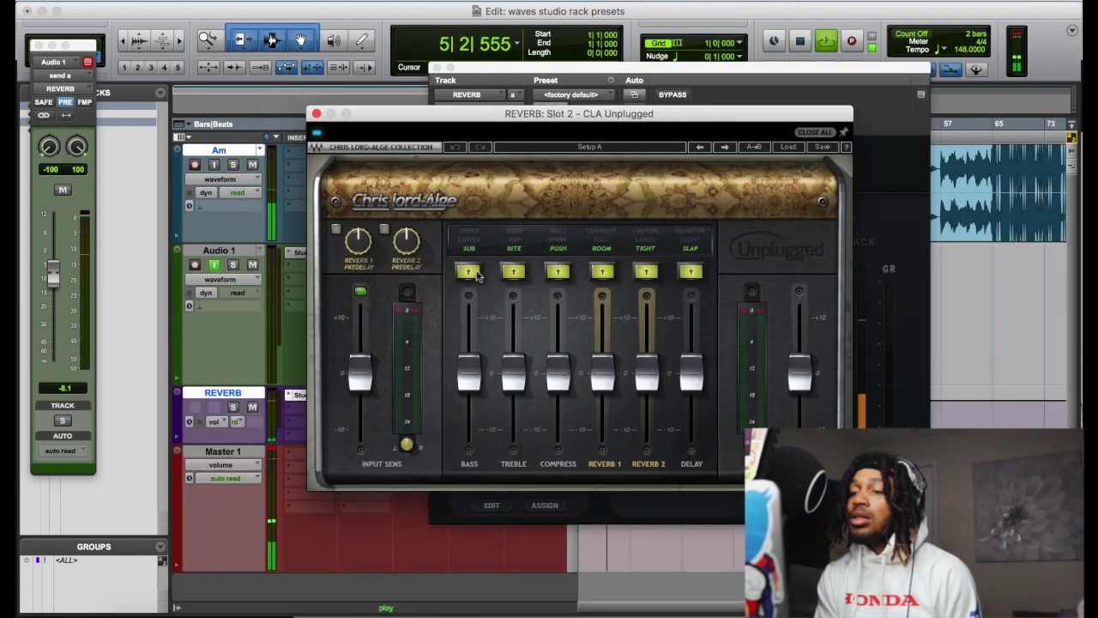
{"action": "left_click_drag", "start_coordinate": [601, 384], "coordinate": [602, 324]}
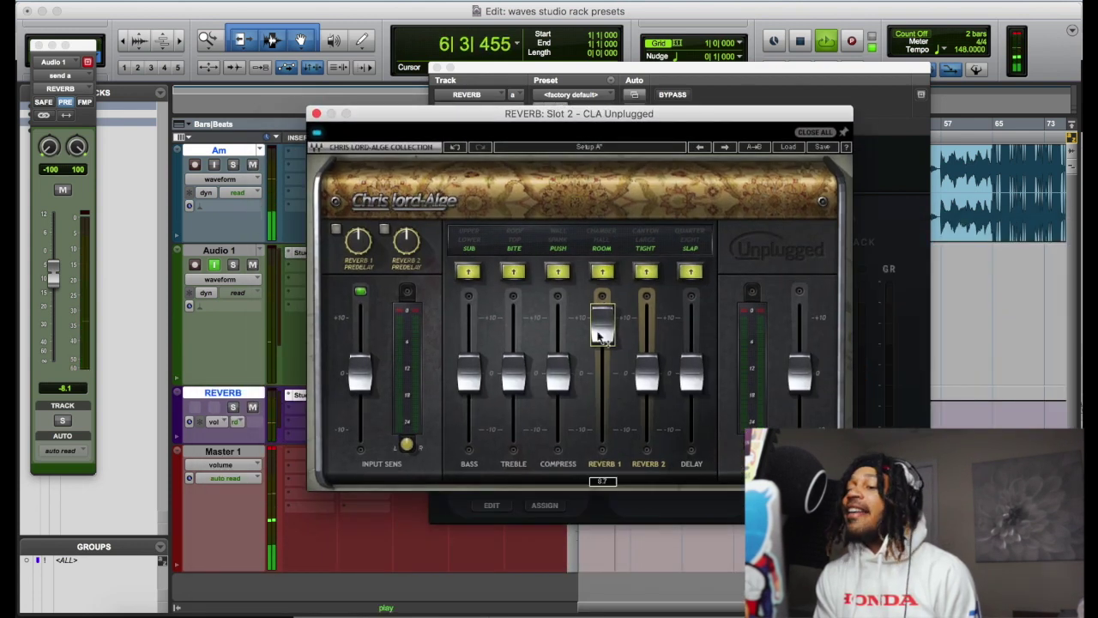
{"action": "left_click_drag", "start_coordinate": [647, 374], "coordinate": [647, 319]}
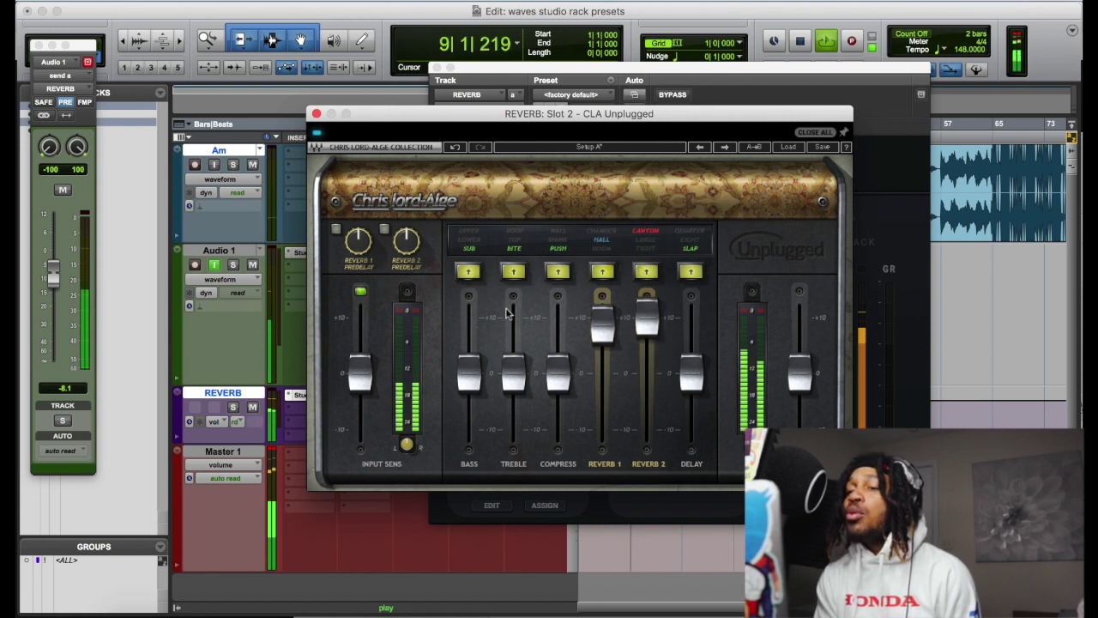
{"action": "left_click_drag", "start_coordinate": [406, 241], "coordinate": [406, 240]}
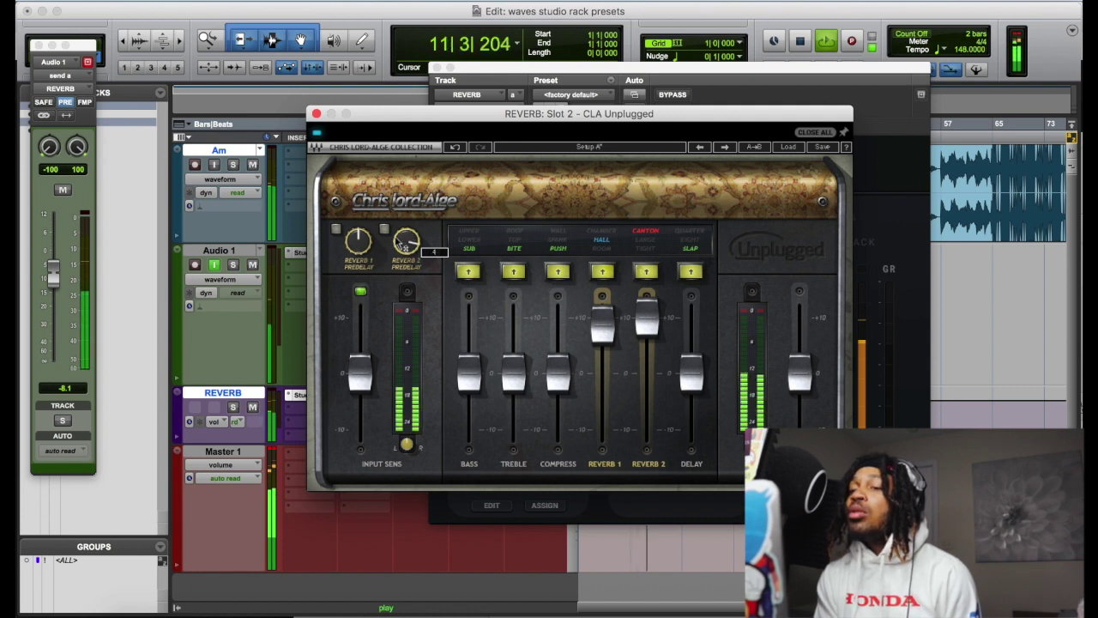
{"action": "left_click_drag", "start_coordinate": [401, 244], "coordinate": [400, 245]}
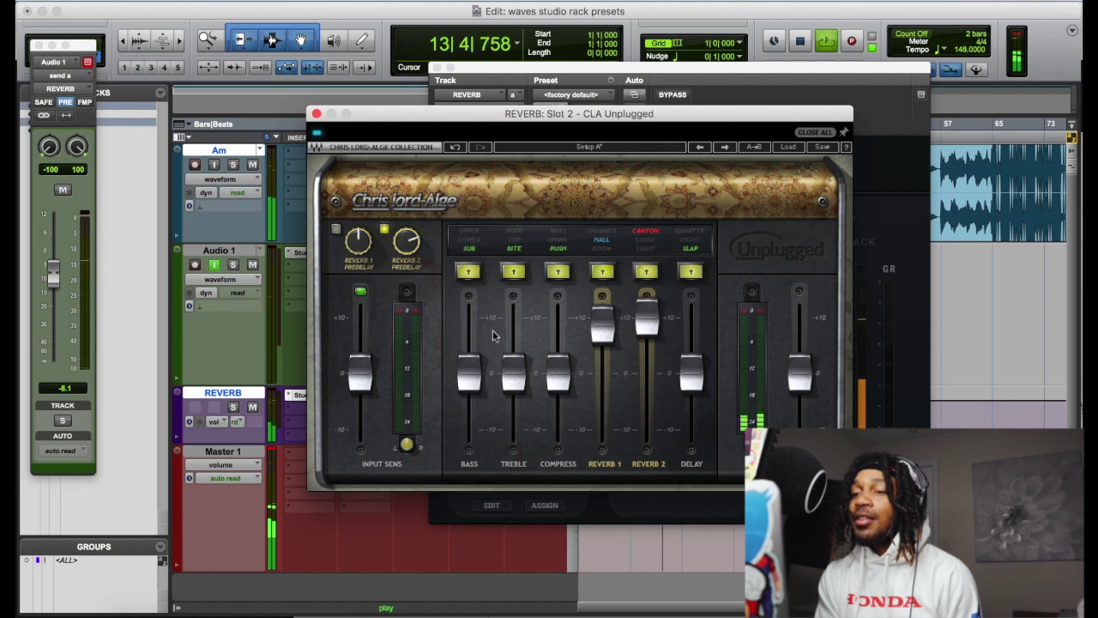
- Lower CLA Unplugged's Bass, Treble and Compress faders to about -10 and raise Delay to about +10 on Quarter
{"action": "left_click_drag", "start_coordinate": [470, 377], "coordinate": [476, 605]}
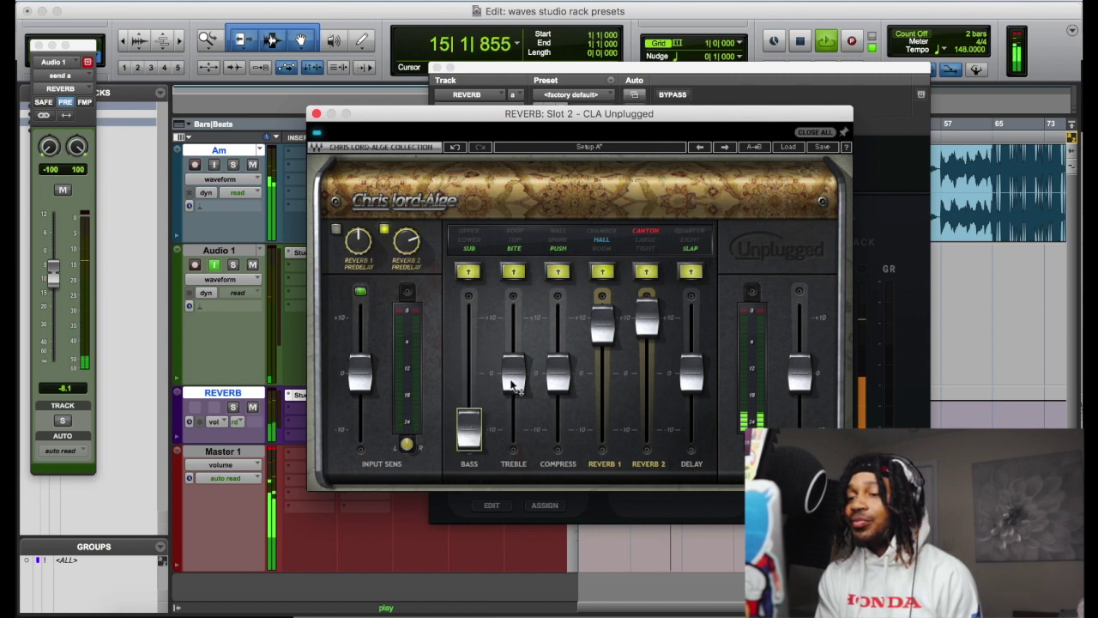
{"action": "left_click_drag", "start_coordinate": [513, 386], "coordinate": [513, 433]}
{"action": "left_click_drag", "start_coordinate": [558, 373], "coordinate": [562, 336]}
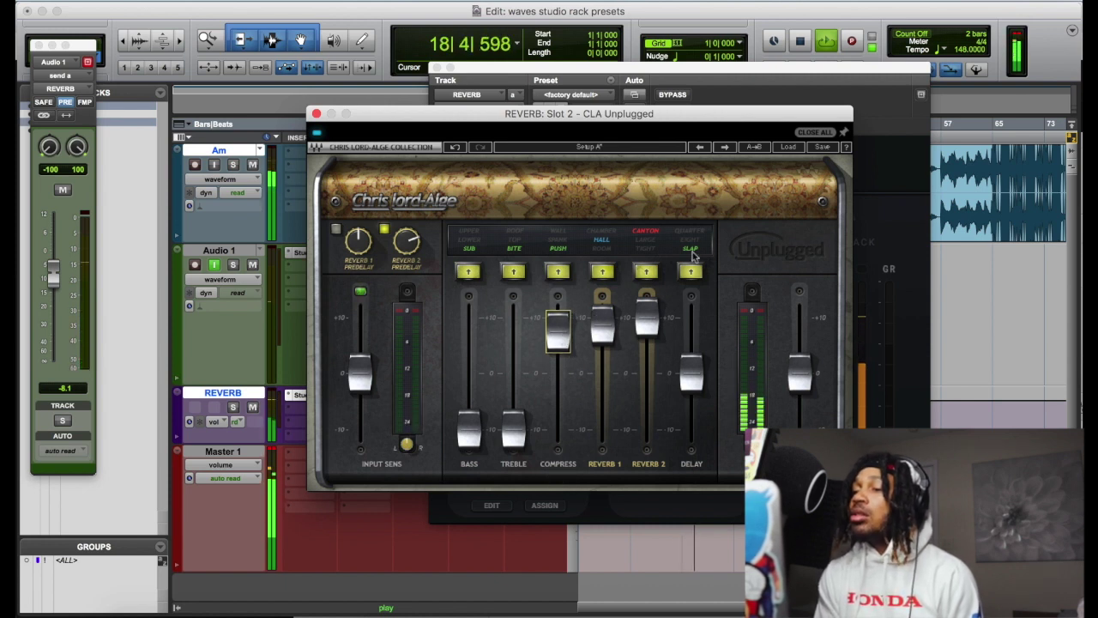
{"action": "left_click_drag", "start_coordinate": [692, 373], "coordinate": [693, 332]}
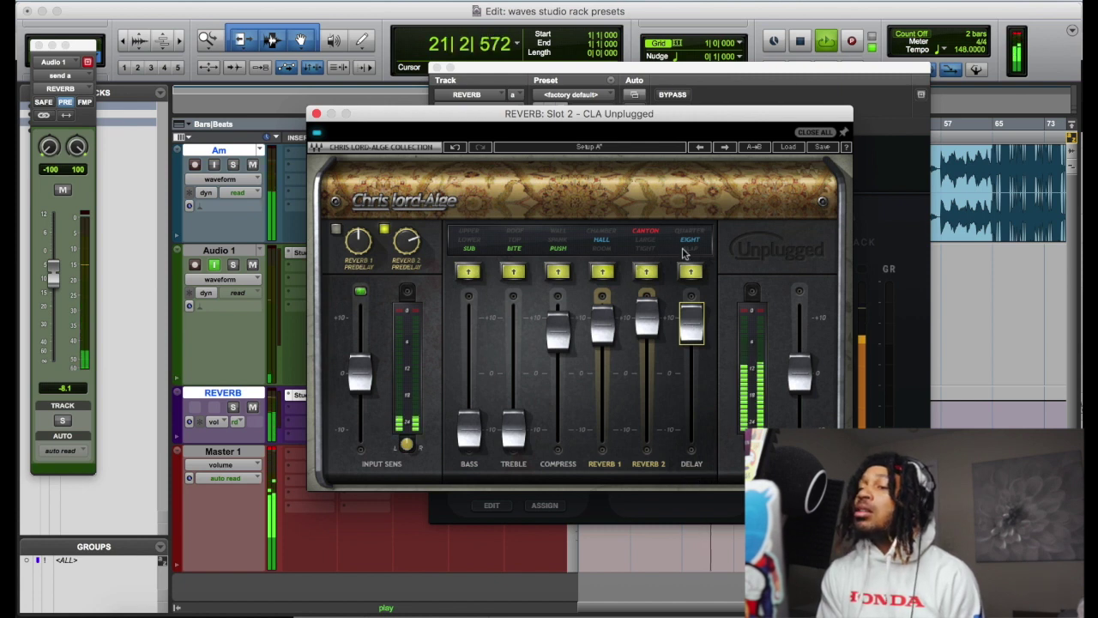
{"action": "left_click_drag", "start_coordinate": [559, 330], "coordinate": [559, 432]}
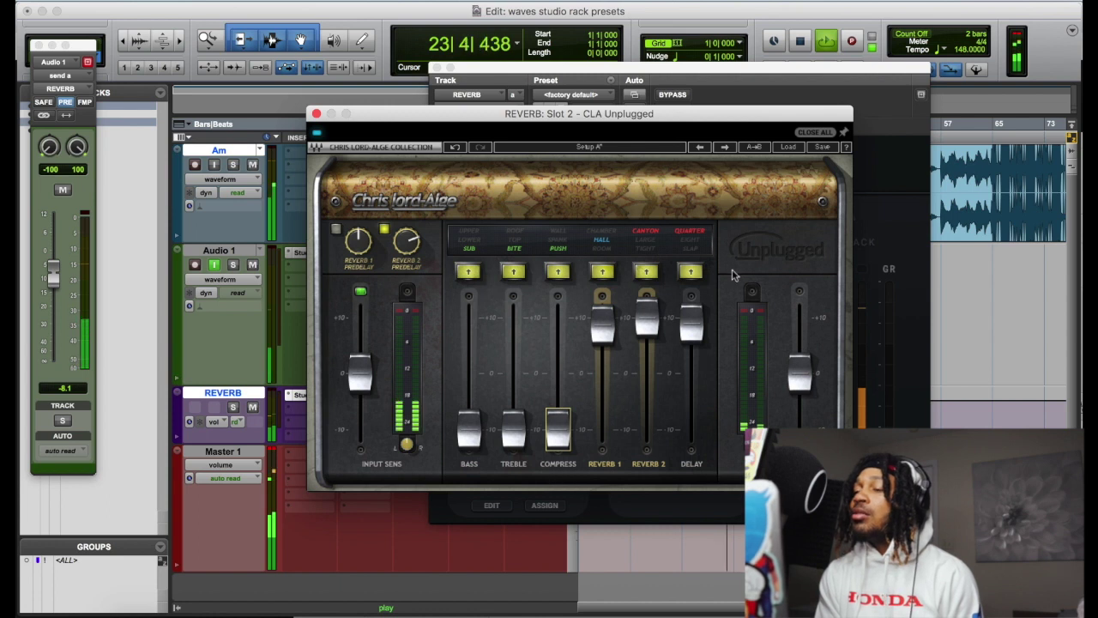
{"action": "left_click_drag", "start_coordinate": [692, 325], "coordinate": [693, 314]}
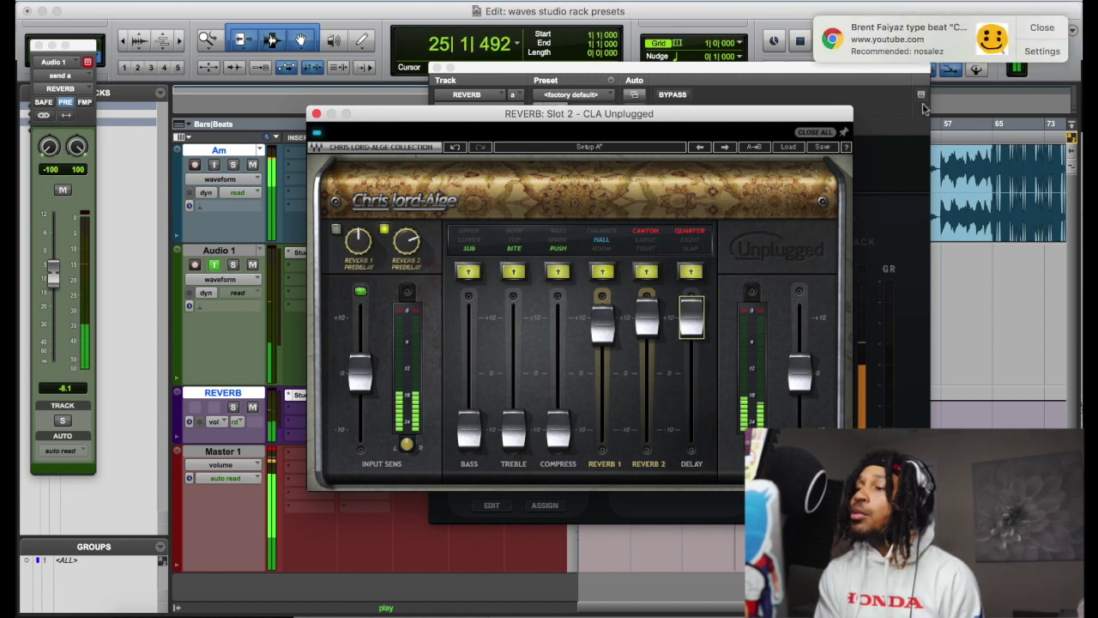
- Dismiss the browser notification, switch on and adjust CLA Unplugged's Reverb 1 predelay, and close the plugin window
{"action": "left_click", "coordinate": [1039, 31]}
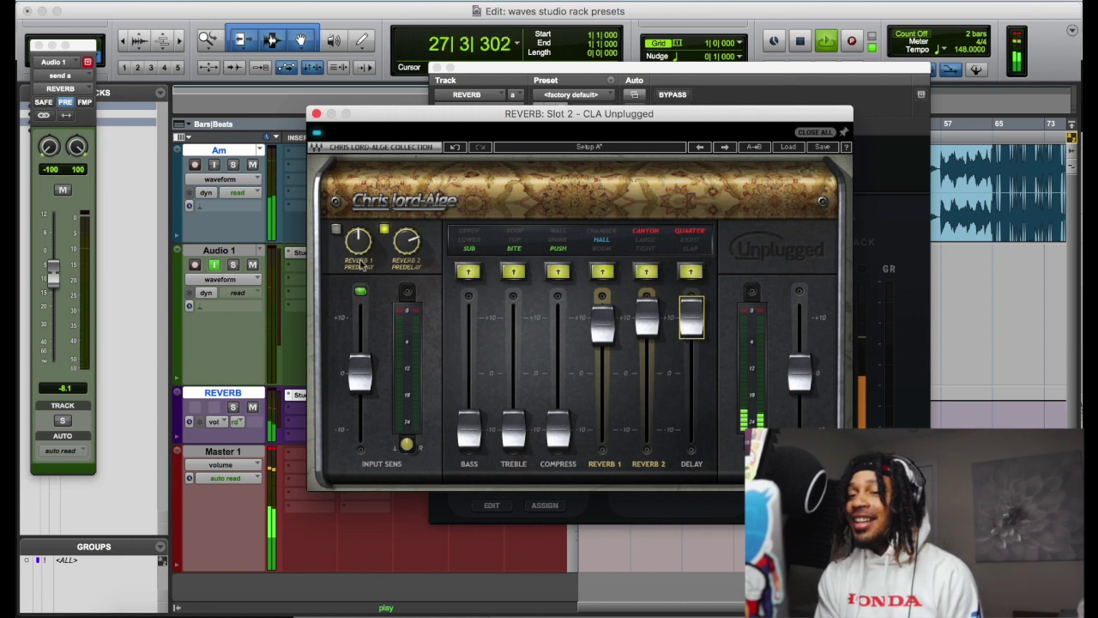
{"action": "left_click", "coordinate": [336, 230]}
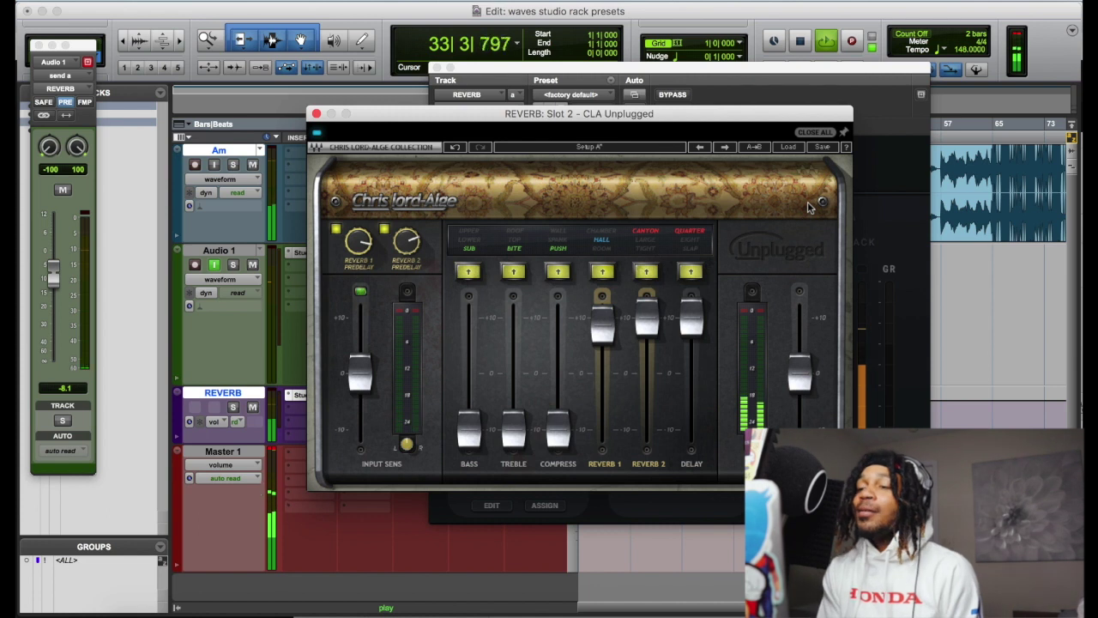
{"action": "left_click", "coordinate": [316, 114]}
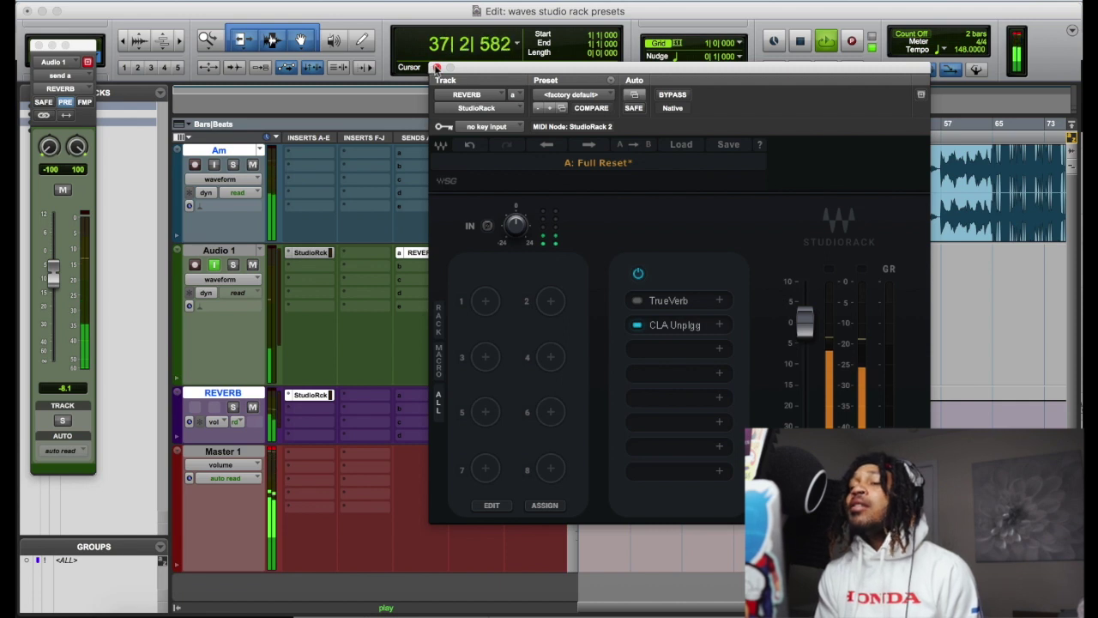
- Assign CLA Unplugged's Output parameter to macro 1 of the REVERB StudioRack
{"action": "left_click", "coordinate": [486, 302]}
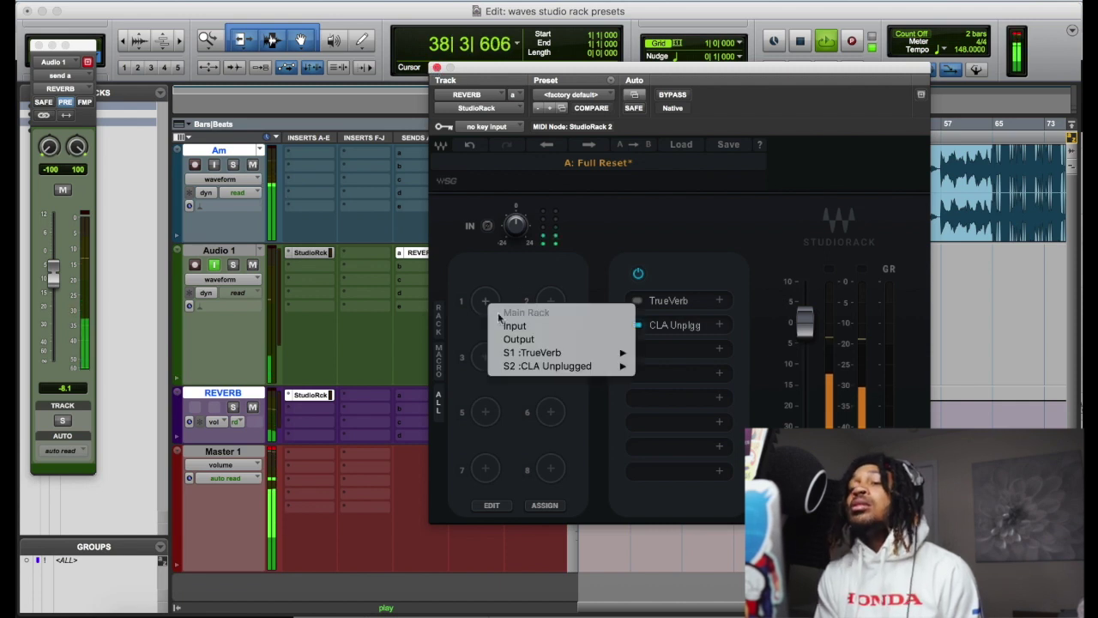
{"action": "mouse_move", "coordinate": [525, 353]}
{"action": "mouse_move", "coordinate": [558, 367]}
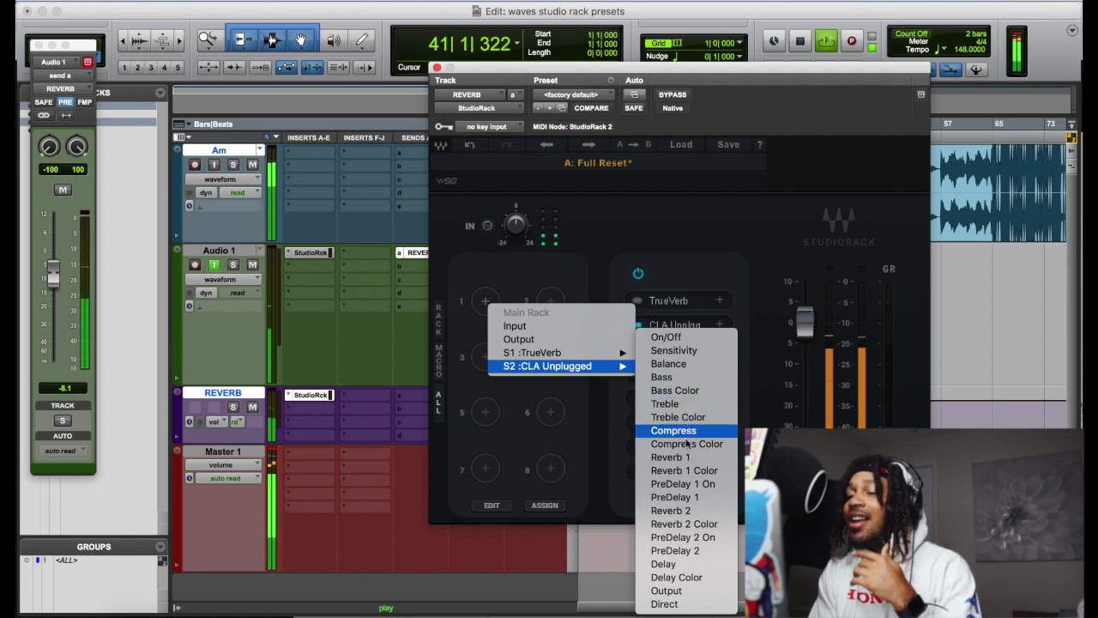
{"action": "left_click", "coordinate": [665, 591]}
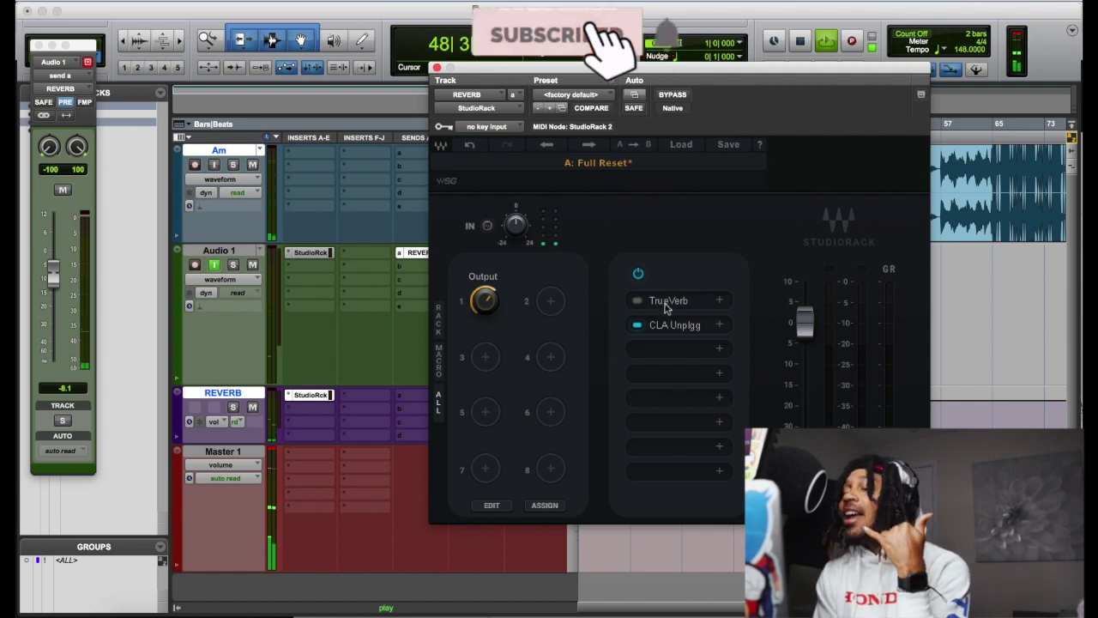
- Save the REVERB rack to a new preset file, Travis VERBY.xps, in Waves Studio Rack Presets with the preset name TRAVIS SCOTT
{"action": "left_click", "coordinate": [727, 145]}
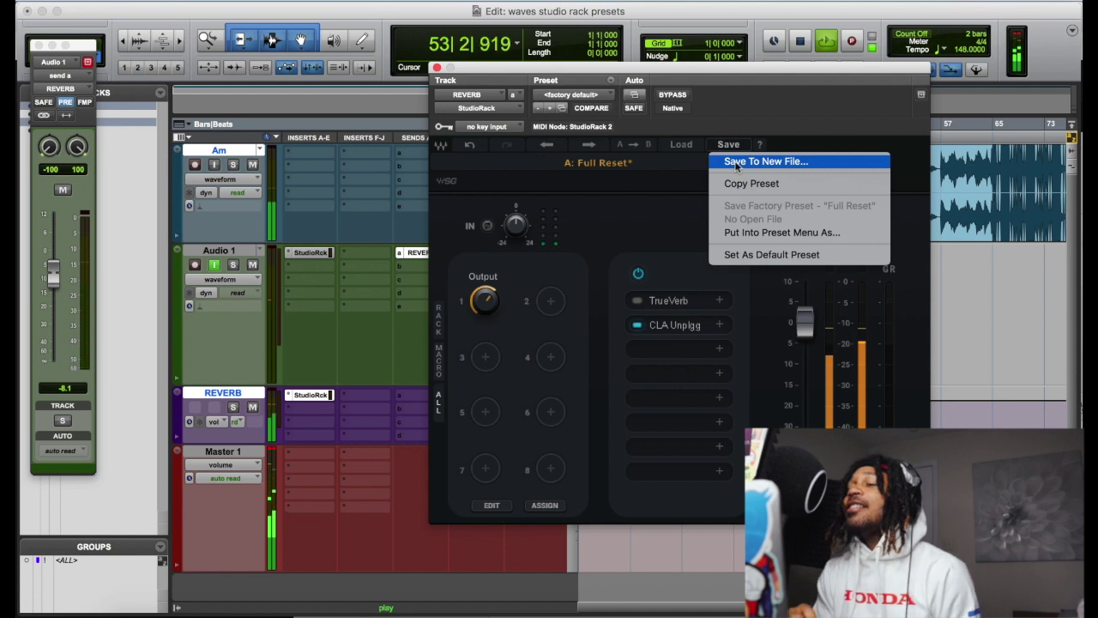
{"action": "left_click", "coordinate": [744, 163]}
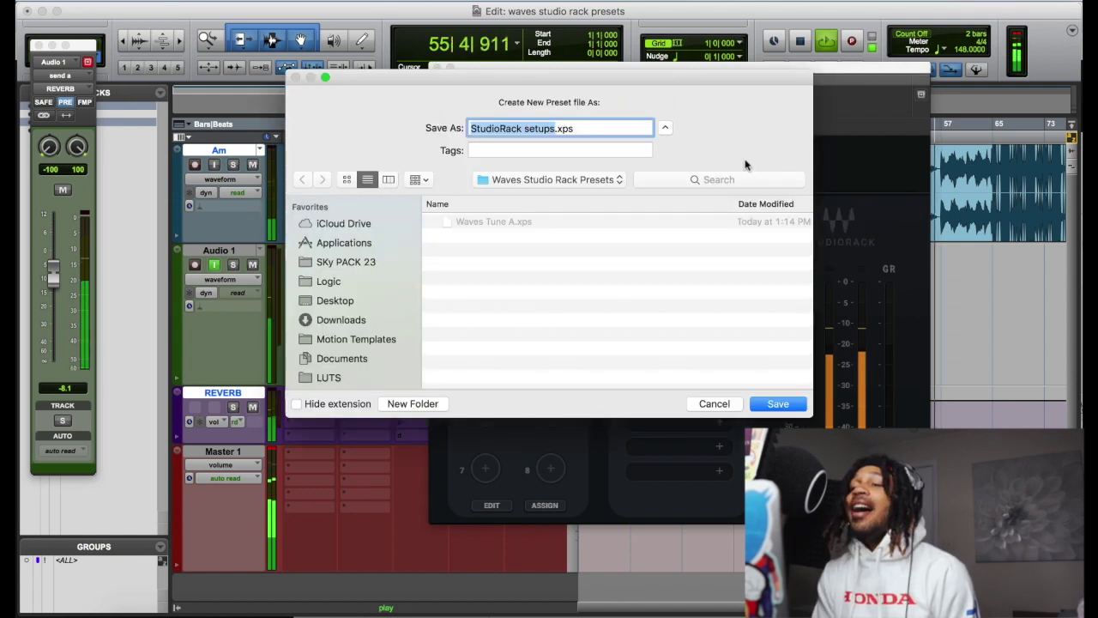
{"action": "type", "text": "Tra"}
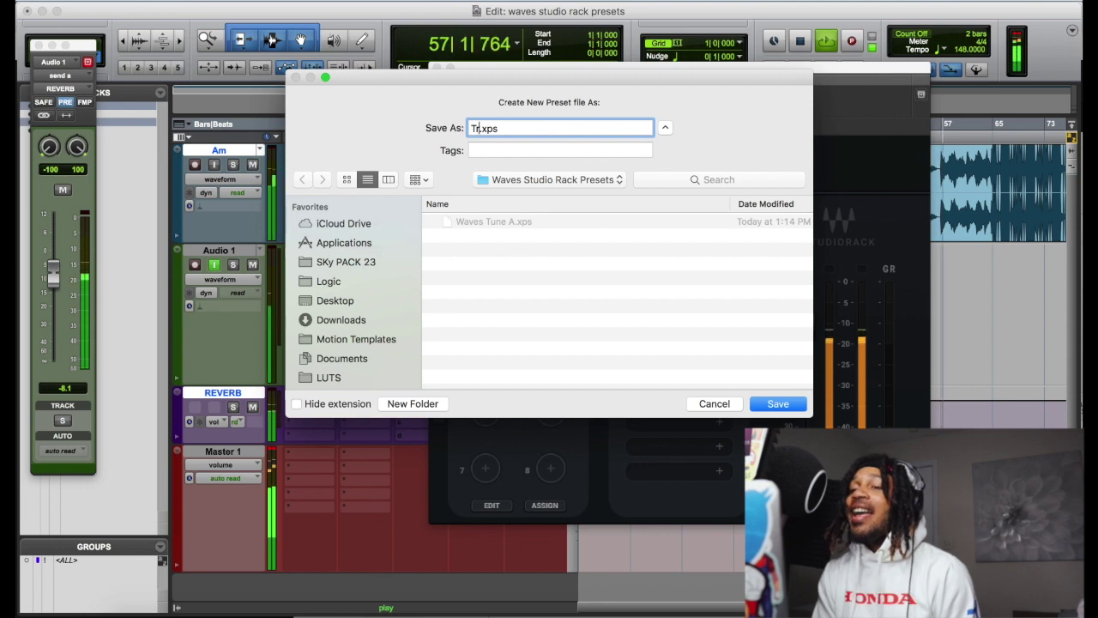
{"action": "type", "text": "vis S"}
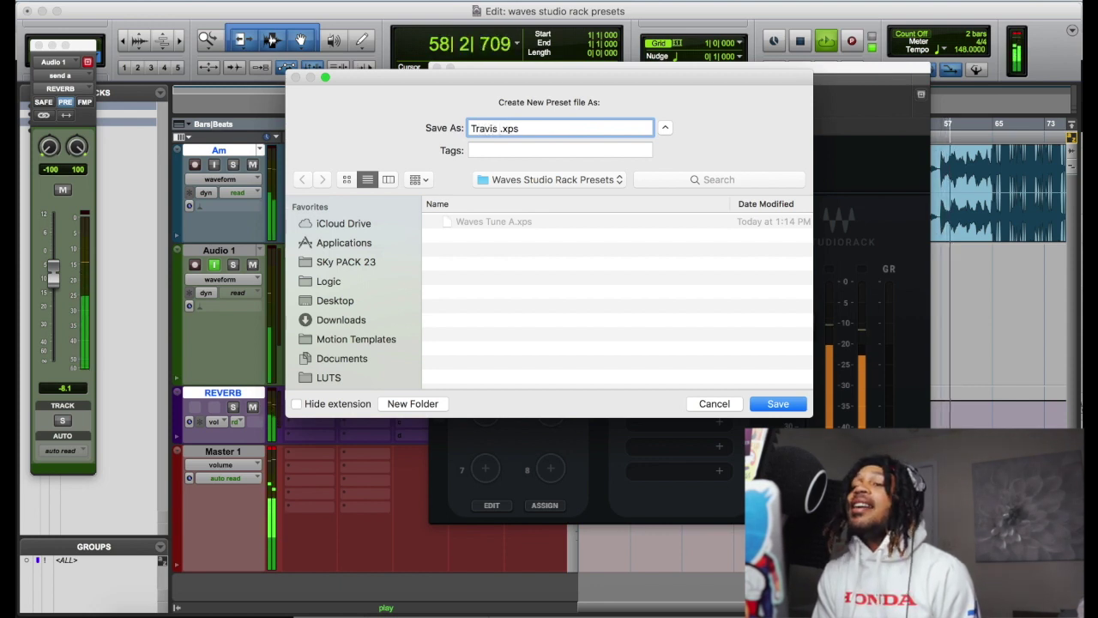
{"action": "key", "text": "BackSpace"}
{"action": "type", "text": "VERBY"}
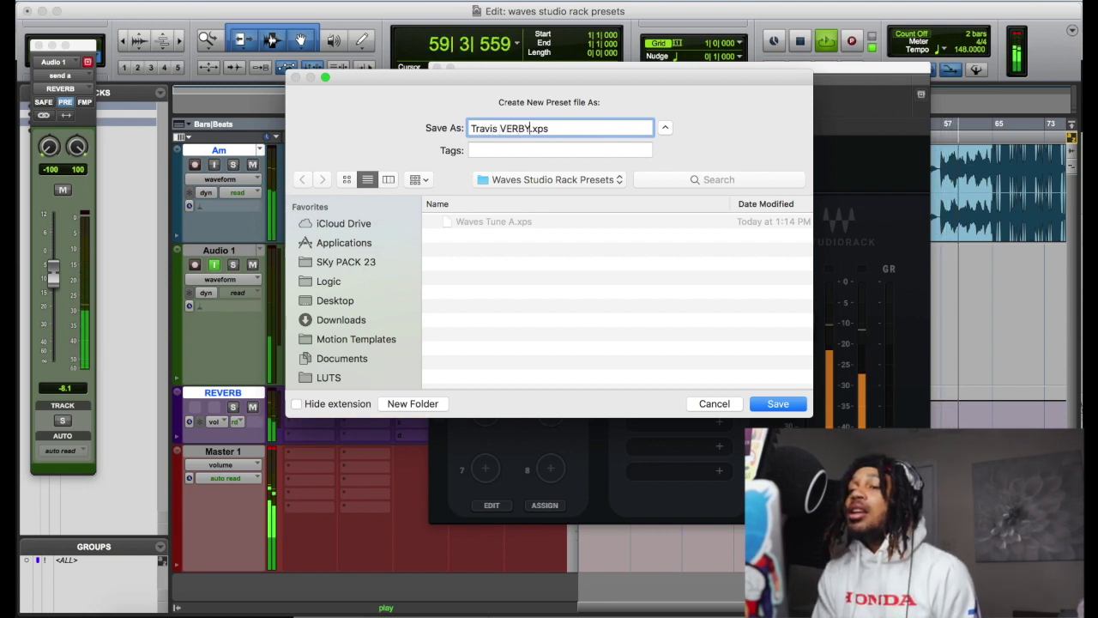
{"action": "key", "text": "Return"}
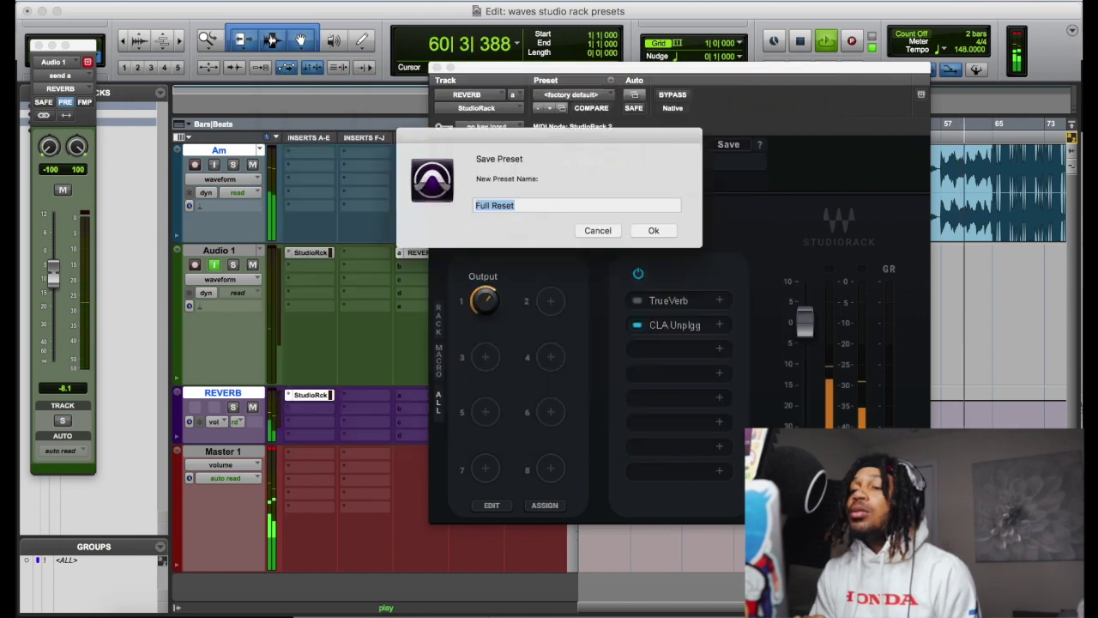
{"action": "type", "text": "TRAV"}
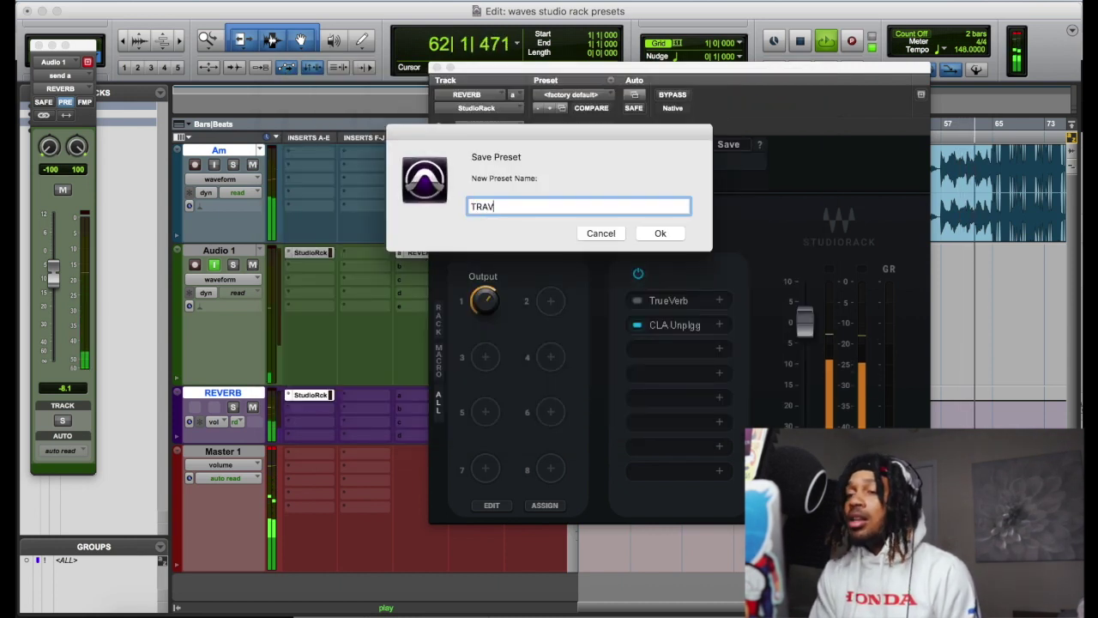
{"action": "type", "text": "IS SCOTT"}
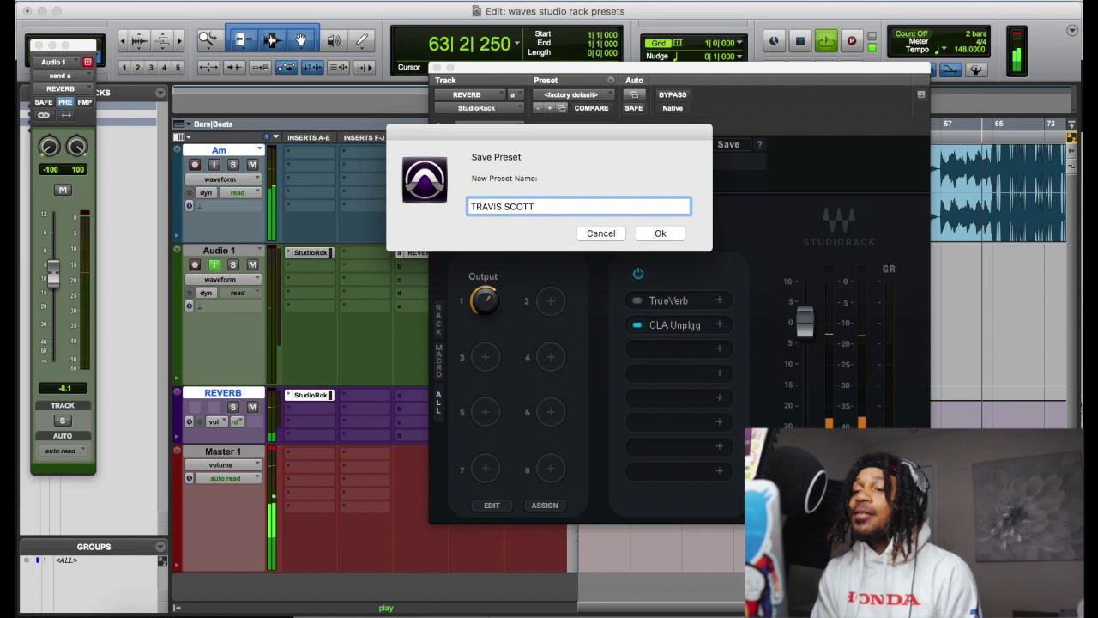
{"action": "key", "text": "Return"}
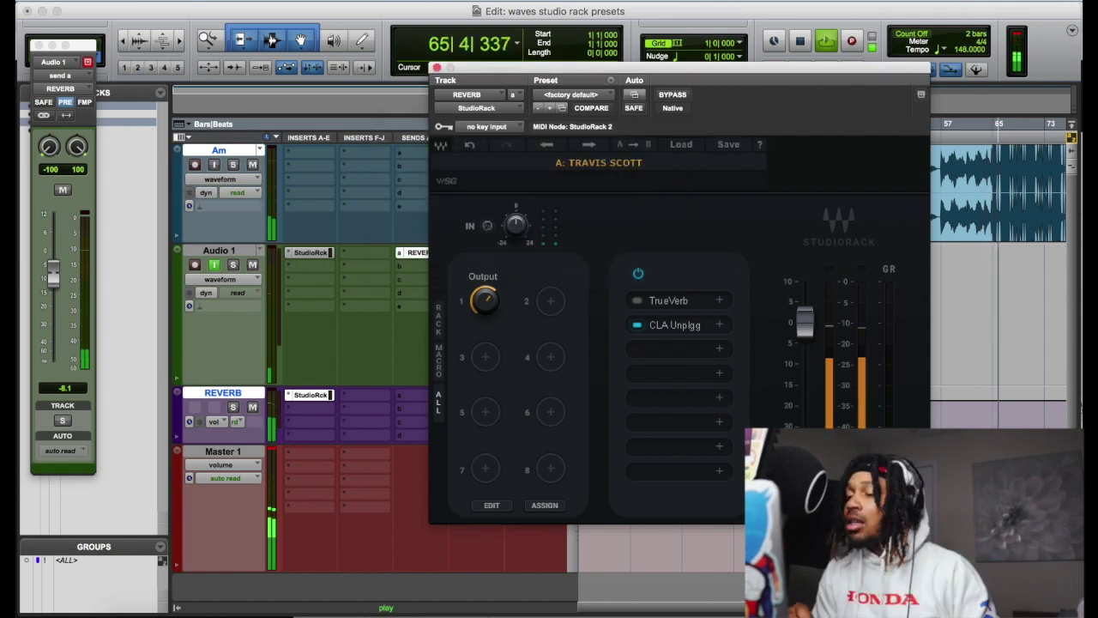
- Turn down the Output macro, and switch the rack from CLA Unplugged to TrueVerb by bypassing one and enabling the other
{"action": "left_click_drag", "start_coordinate": [486, 300], "coordinate": [486, 321]}
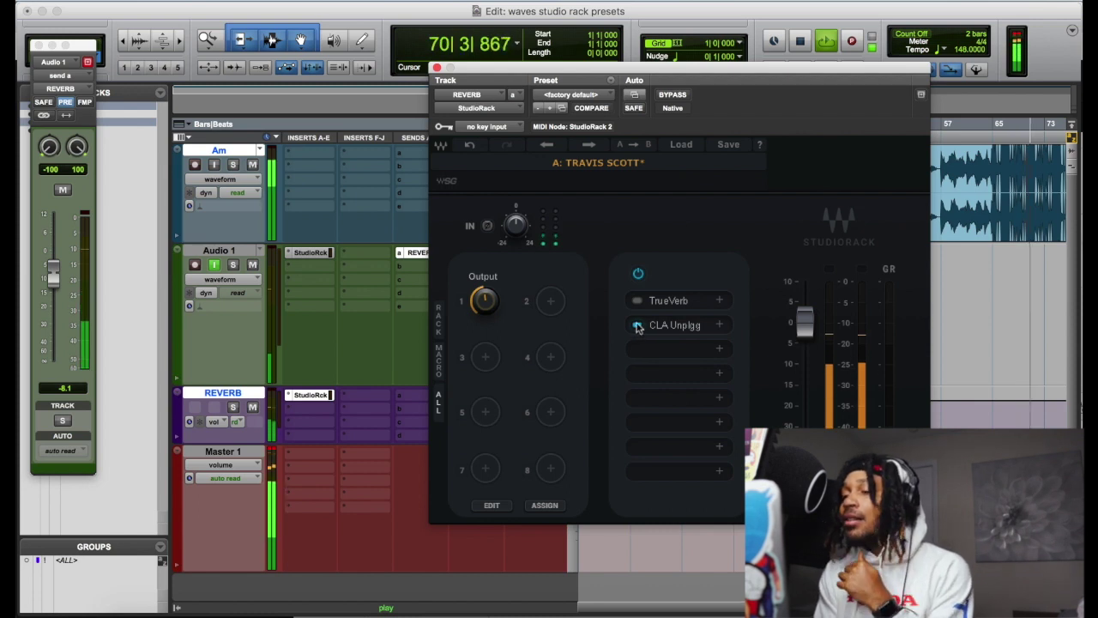
{"action": "left_click", "coordinate": [638, 326]}
{"action": "left_click", "coordinate": [638, 301]}
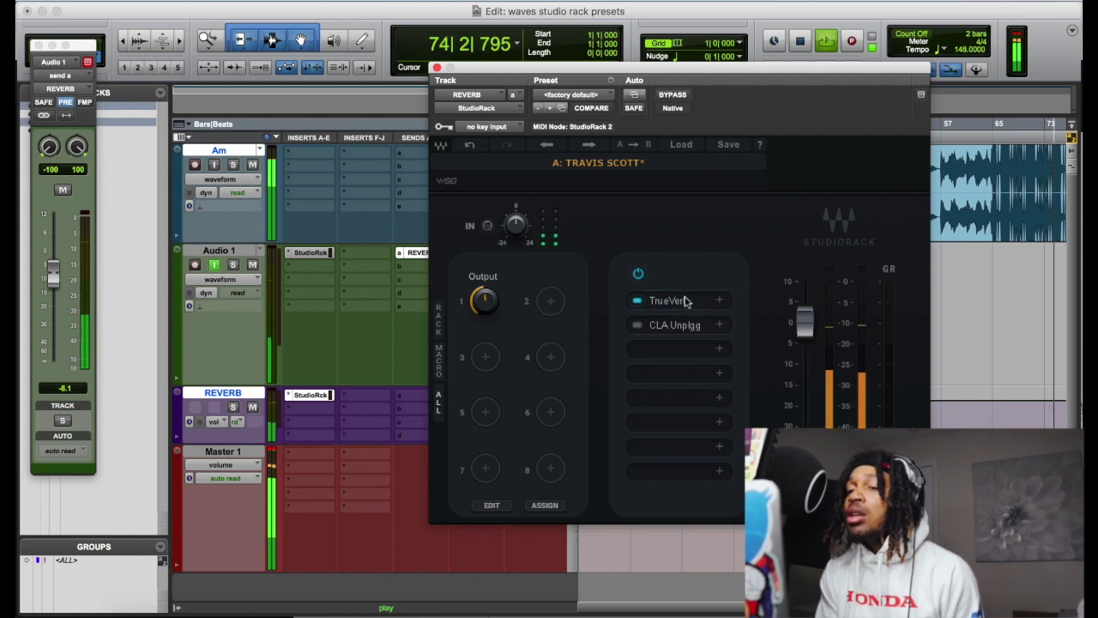
- Open TrueVerb from the first slot and set its Rev Shelf to -12.0
{"action": "left_click", "coordinate": [708, 300]}
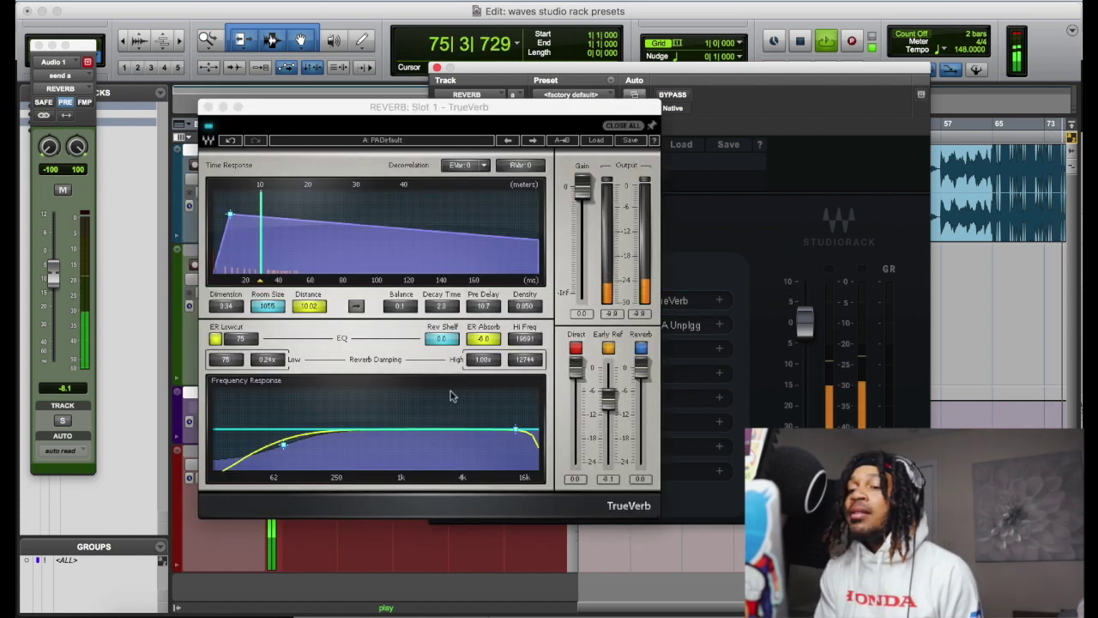
{"action": "left_click", "coordinate": [445, 340]}
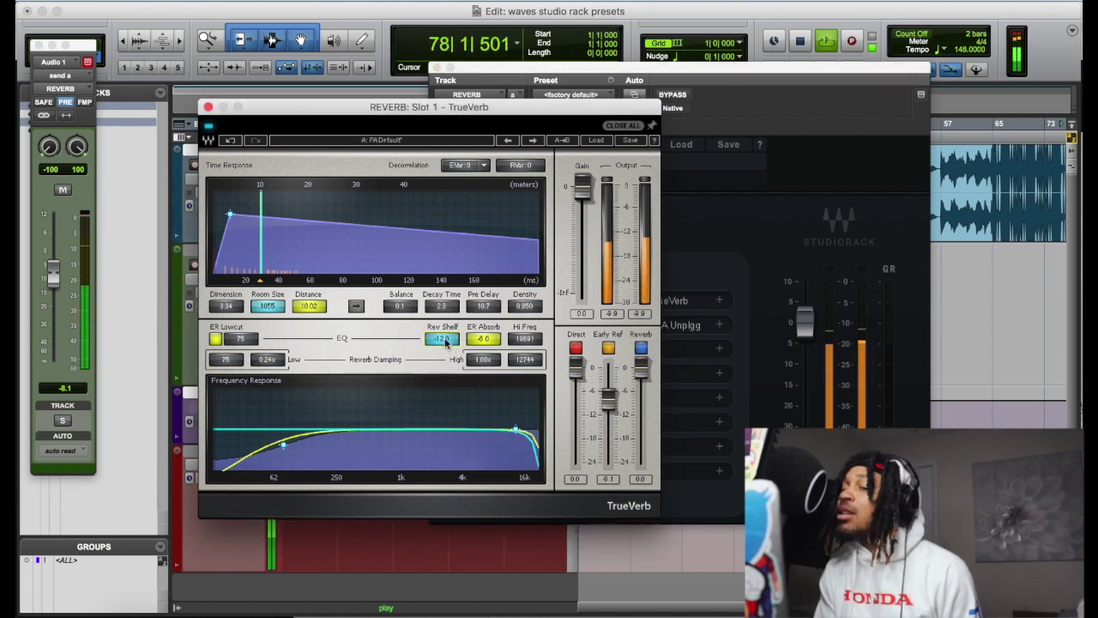
- Set TrueVerb's high damping frequency to 7960, ER Absorb to -4.6, Direct to -15.6 and Early Ref to -9.1
{"action": "left_click_drag", "start_coordinate": [515, 431], "coordinate": [495, 429]}
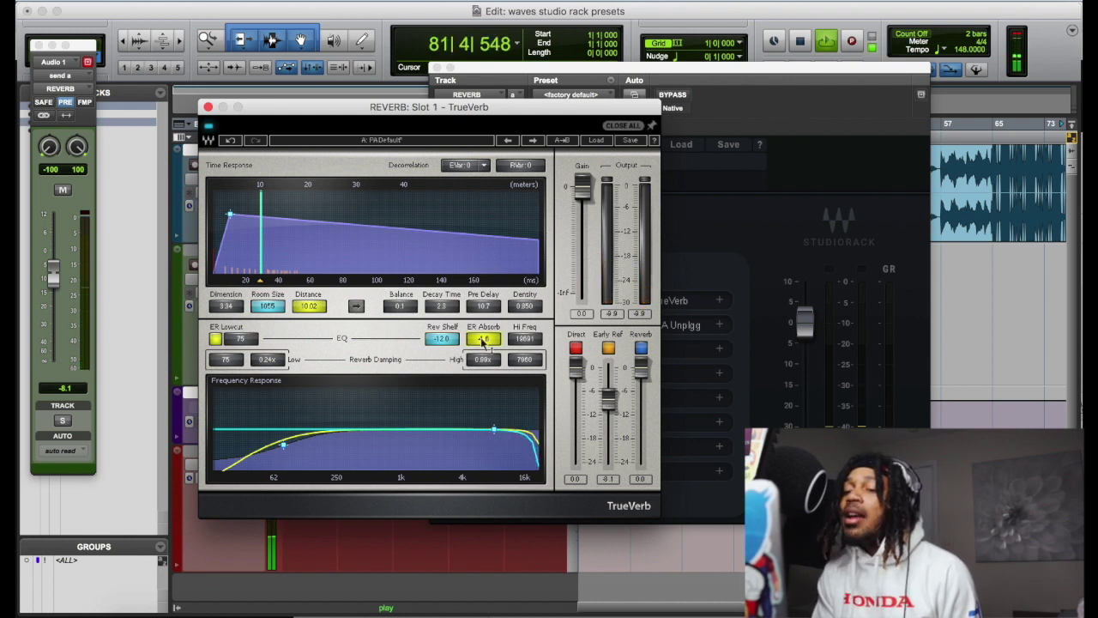
{"action": "left_click_drag", "start_coordinate": [576, 369], "coordinate": [576, 463]}
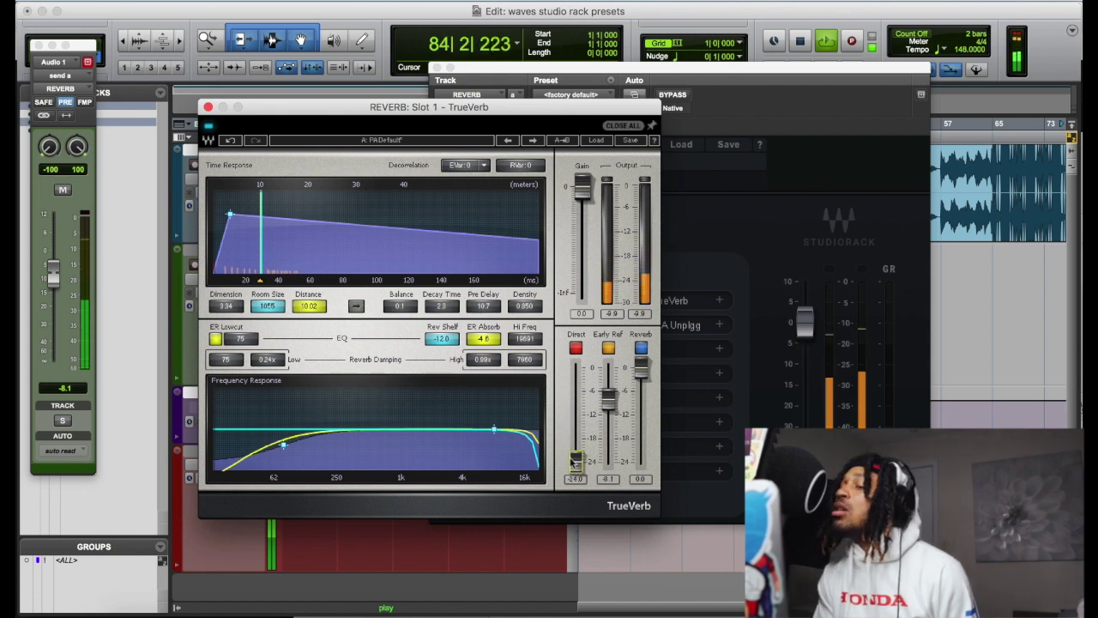
{"action": "mouse_move", "coordinate": [609, 399]}
{"action": "left_mouse_down"}
{"action": "mouse_move", "coordinate": [609, 369]}
{"action": "mouse_move", "coordinate": [609, 452]}
{"action": "mouse_move", "coordinate": [611, 408]}
{"action": "left_mouse_up"}
{"action": "left_click_drag", "start_coordinate": [576, 461], "coordinate": [576, 429]}
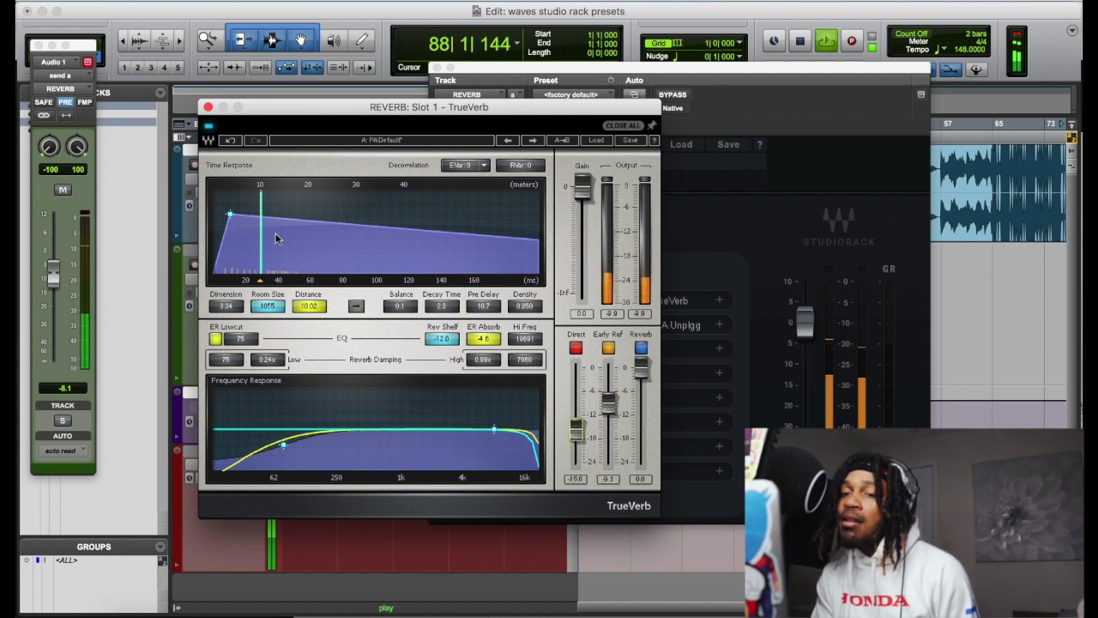
- Set TrueVerb's Room Size to 2887 and Distance to 22.94, and enable the link between Distance and Balance
{"action": "left_click", "coordinate": [257, 307]}
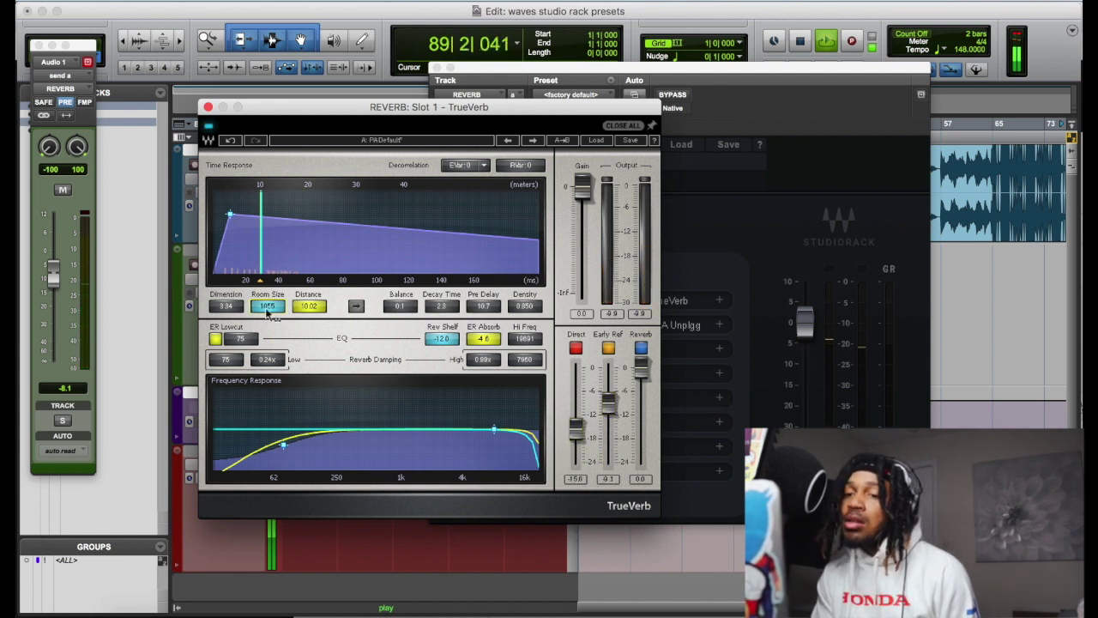
{"action": "left_click_drag", "start_coordinate": [260, 306], "coordinate": [259, 293]}
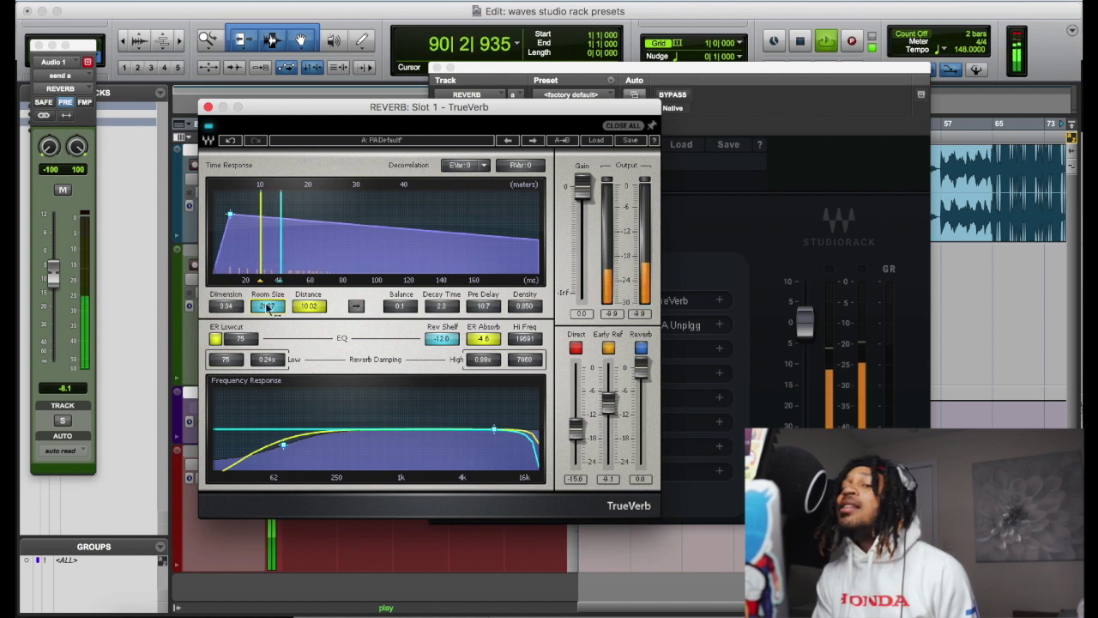
{"action": "left_click", "coordinate": [272, 307]}
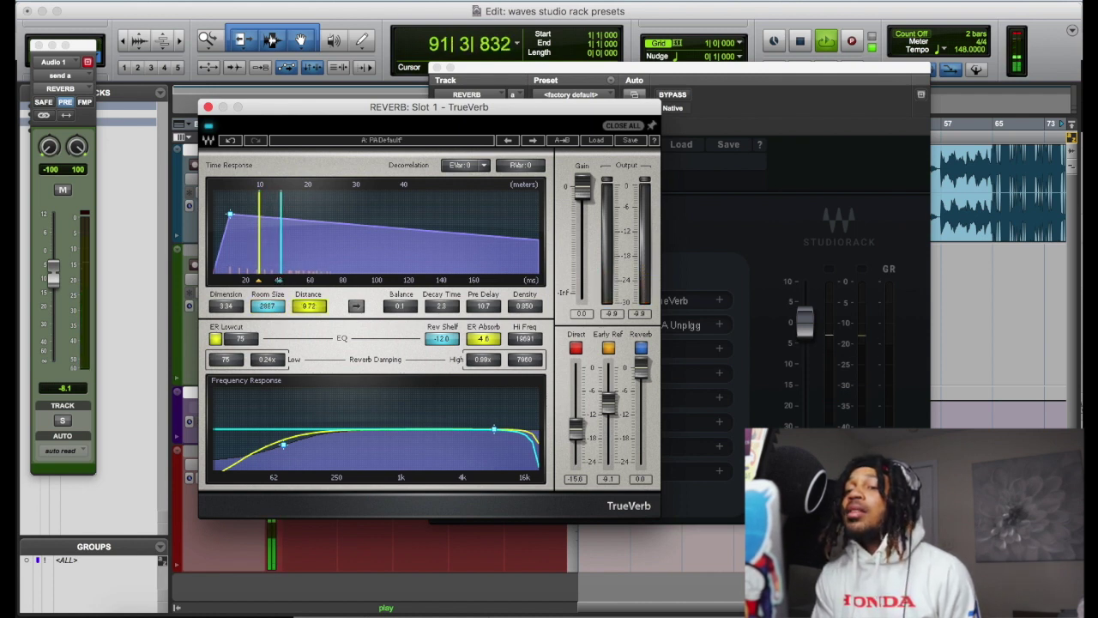
{"action": "left_click_drag", "start_coordinate": [310, 308], "coordinate": [309, 296]}
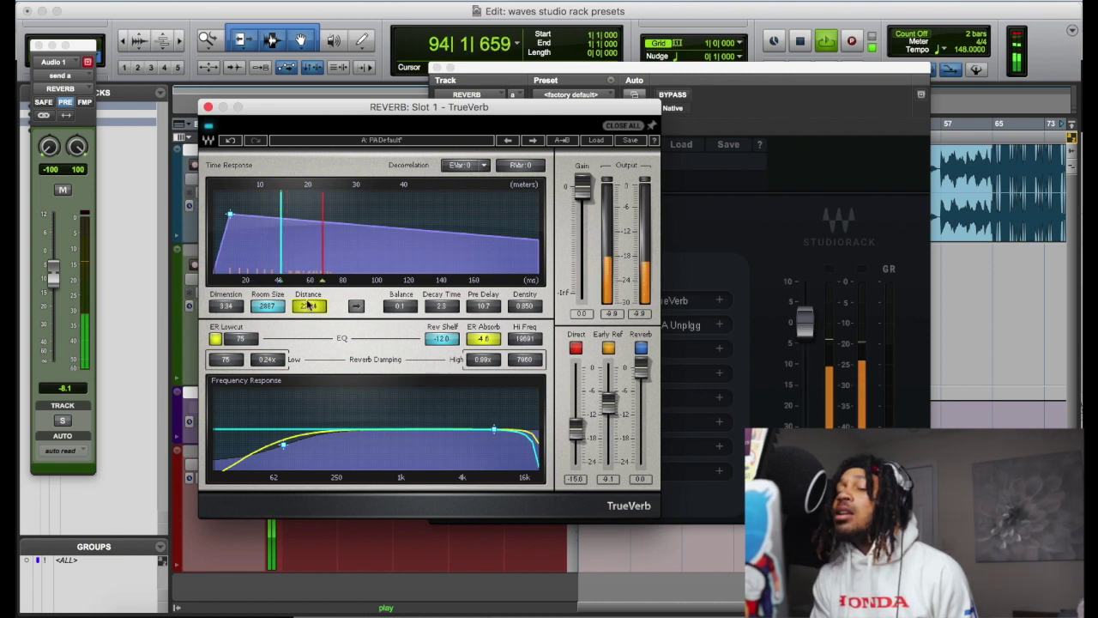
{"action": "left_click", "coordinate": [356, 309]}
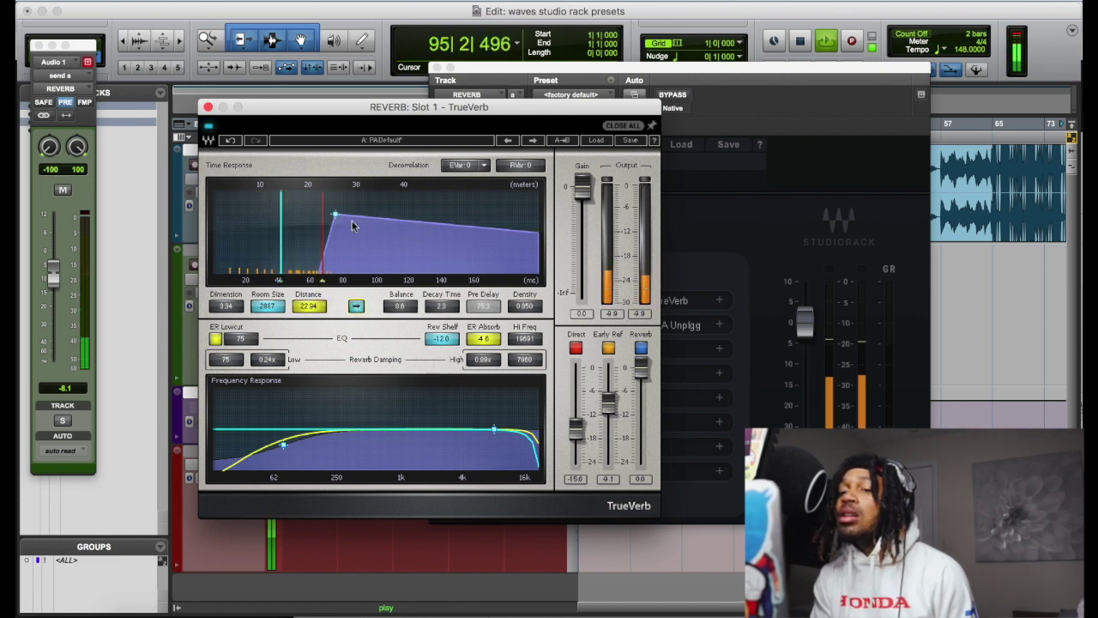
- Set TrueVerb's Decay Time to 1.5, Balance to 11.6 and Density to 0.704, restarting playback along the way
{"action": "left_click_drag", "start_coordinate": [441, 307], "coordinate": [430, 343]}
{"action": "key", "text": "space"}
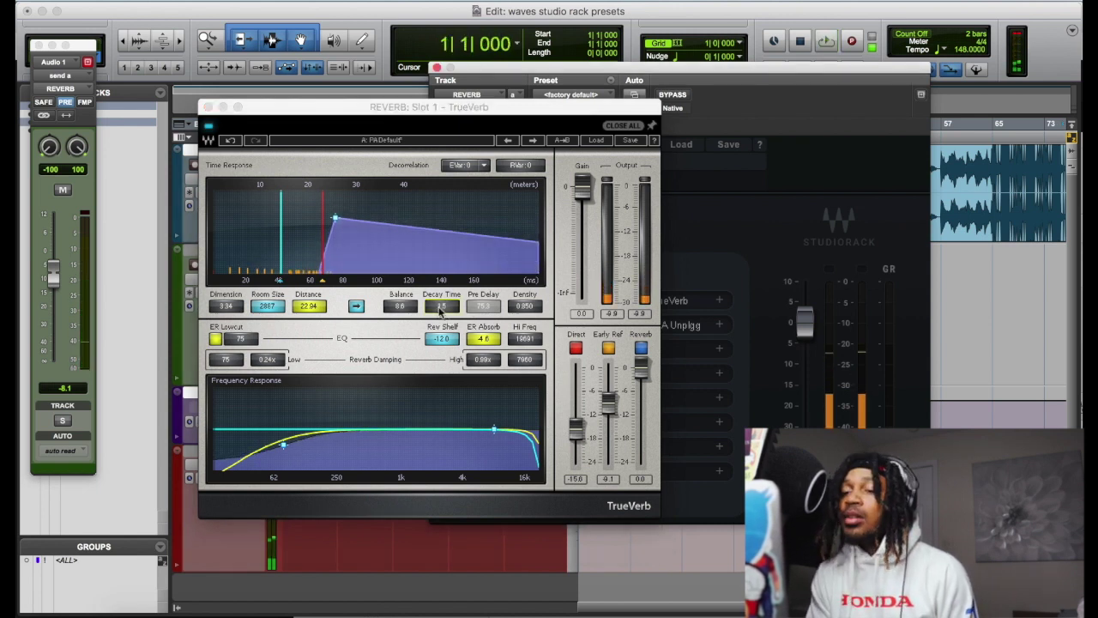
{"action": "key", "text": "space"}
{"action": "mouse_move", "coordinate": [405, 306]}
{"action": "left_mouse_down"}
{"action": "mouse_move", "coordinate": [405, 339]}
{"action": "mouse_move", "coordinate": [401, 293]}
{"action": "left_mouse_up"}
{"action": "mouse_move", "coordinate": [524, 307]}
{"action": "left_mouse_down"}
{"action": "mouse_move", "coordinate": [524, 331]}
{"action": "mouse_move", "coordinate": [525, 313]}
{"action": "left_mouse_up"}
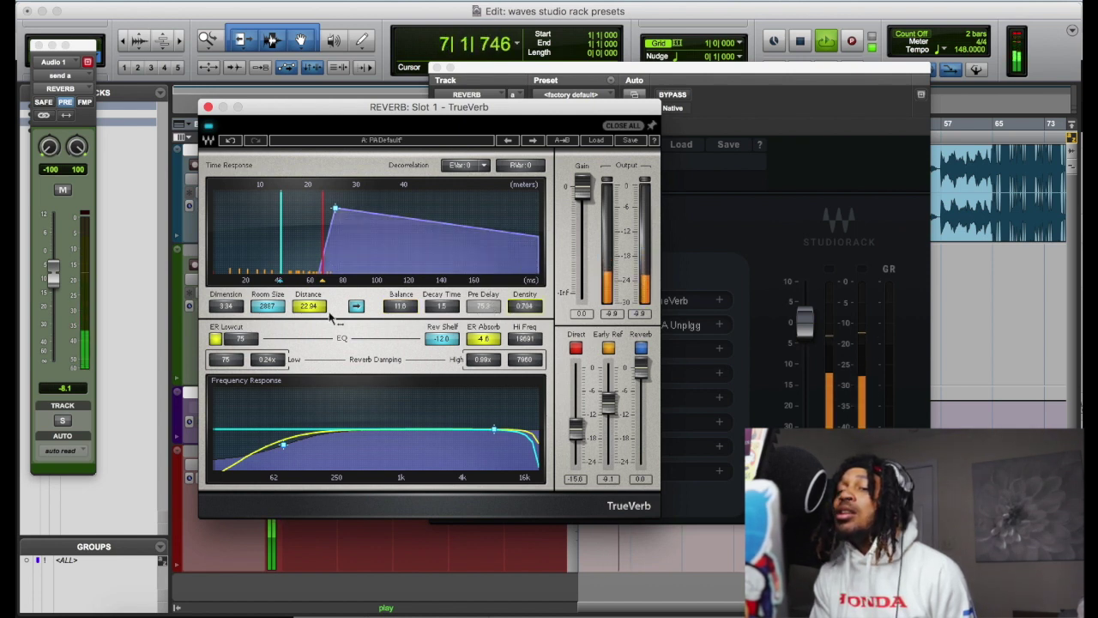
- Set TrueVerb's Distance to 7.14 and its Dimension to 1.00
{"action": "left_click_drag", "start_coordinate": [311, 306], "coordinate": [316, 283]}
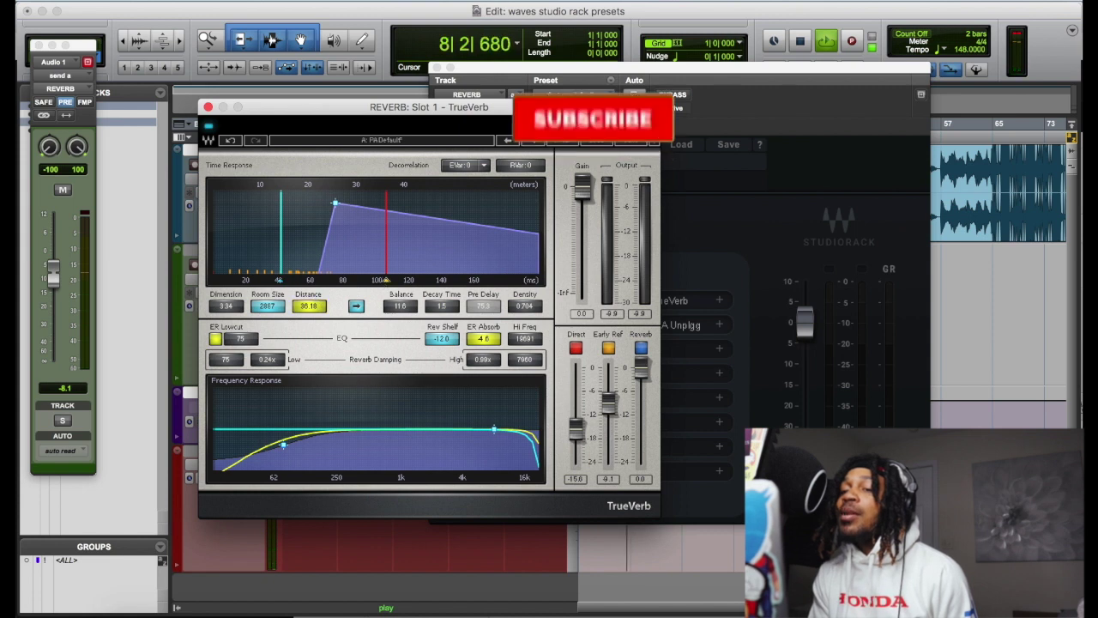
{"action": "left_click_drag", "start_coordinate": [395, 286], "coordinate": [326, 236]}
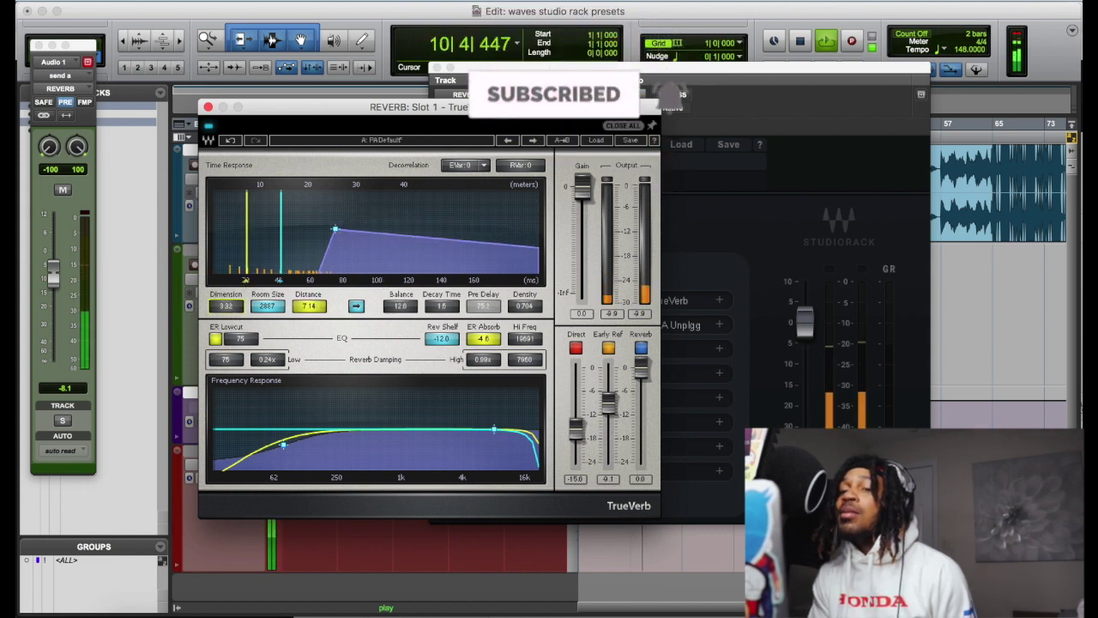
{"action": "left_click_drag", "start_coordinate": [226, 306], "coordinate": [227, 343]}
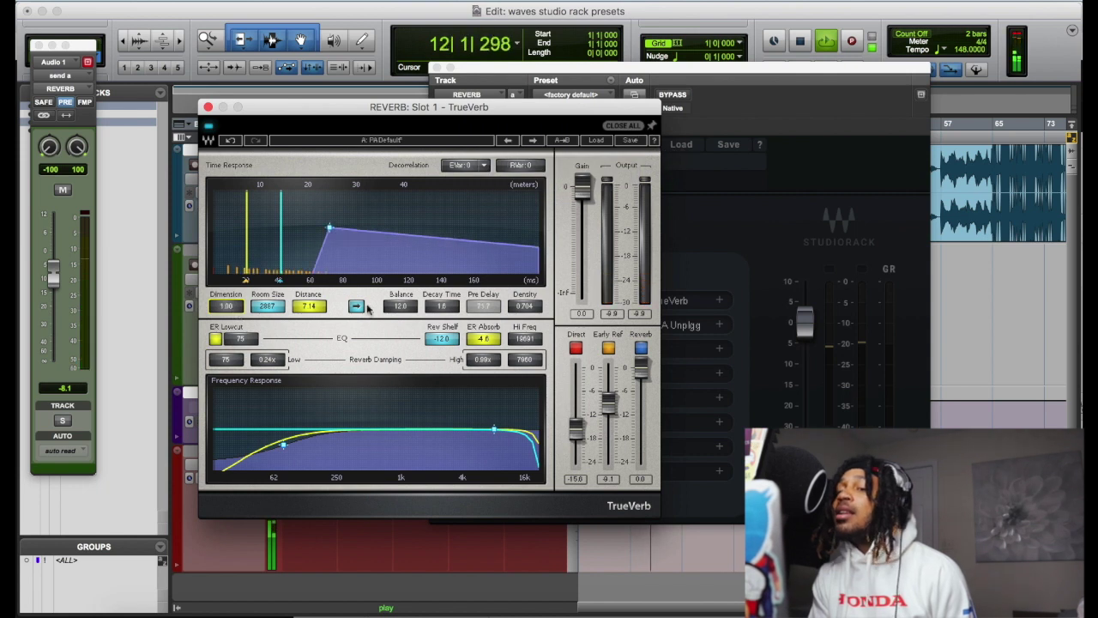
- Disable TrueVerb's link, and set Pre Delay to 21.3 and Balance to 7.6
{"action": "left_click", "coordinate": [356, 306]}
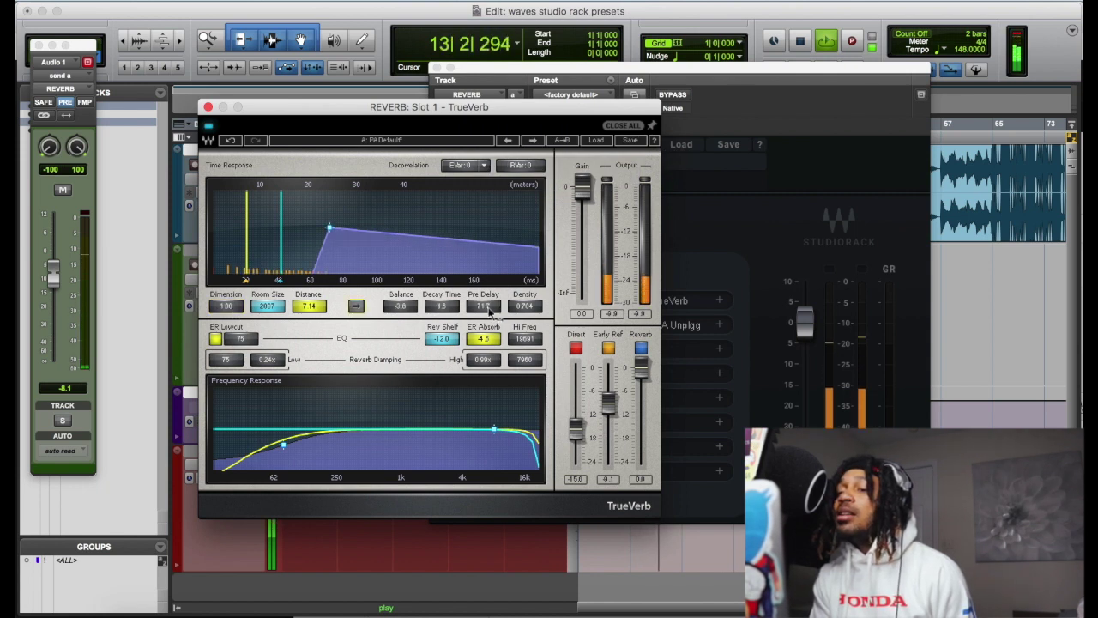
{"action": "left_click_drag", "start_coordinate": [483, 306], "coordinate": [483, 350]}
{"action": "left_click_drag", "start_coordinate": [400, 307], "coordinate": [395, 288]}
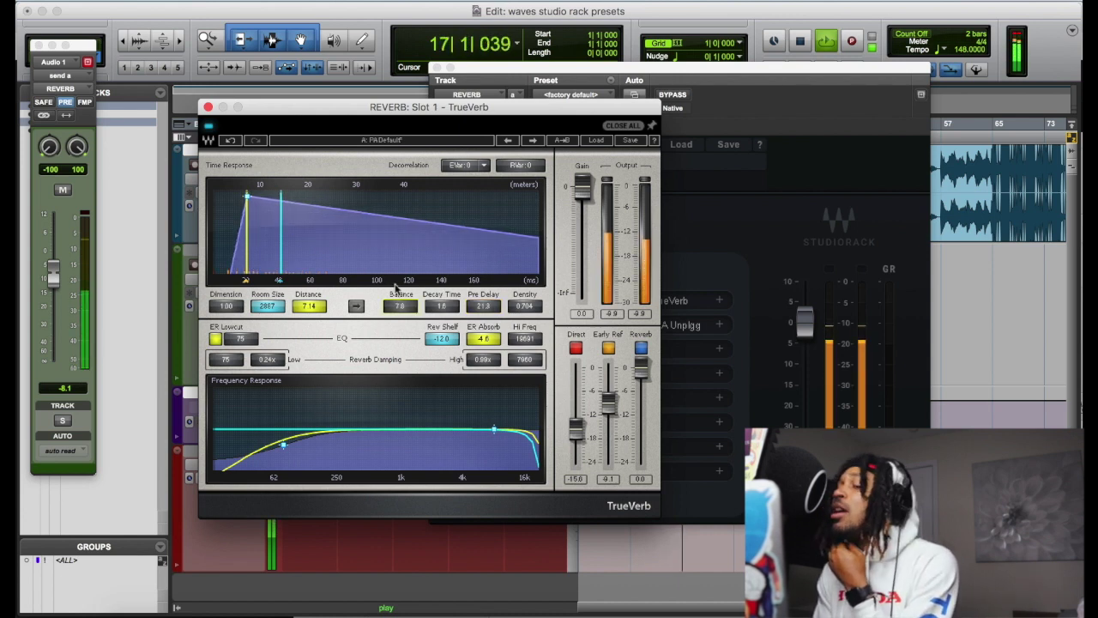
- Set TrueVerb's Reverb level to -4.8, Early Ref to -4.0 and low damping to 0.11x at 73, and close the plug-in
{"action": "left_click_drag", "start_coordinate": [641, 367], "coordinate": [614, 389]}
{"action": "mouse_move", "coordinate": [267, 359]}
{"action": "left_mouse_down"}
{"action": "mouse_move", "coordinate": [268, 329]}
{"action": "mouse_move", "coordinate": [272, 363]}
{"action": "left_mouse_up"}
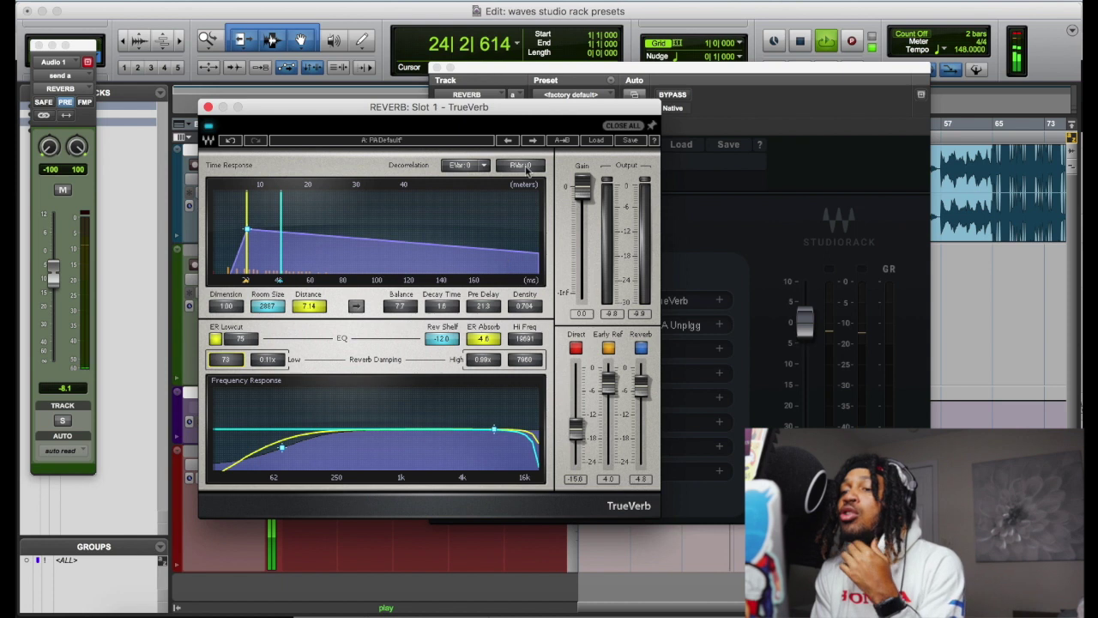
{"action": "left_click", "coordinate": [207, 106]}
- Save the REVERB rack to a new preset file, Werid REVERB.xps, in Waves Studio Rack Presets with the preset name WEIRD VErB
{"action": "left_click", "coordinate": [728, 144]}
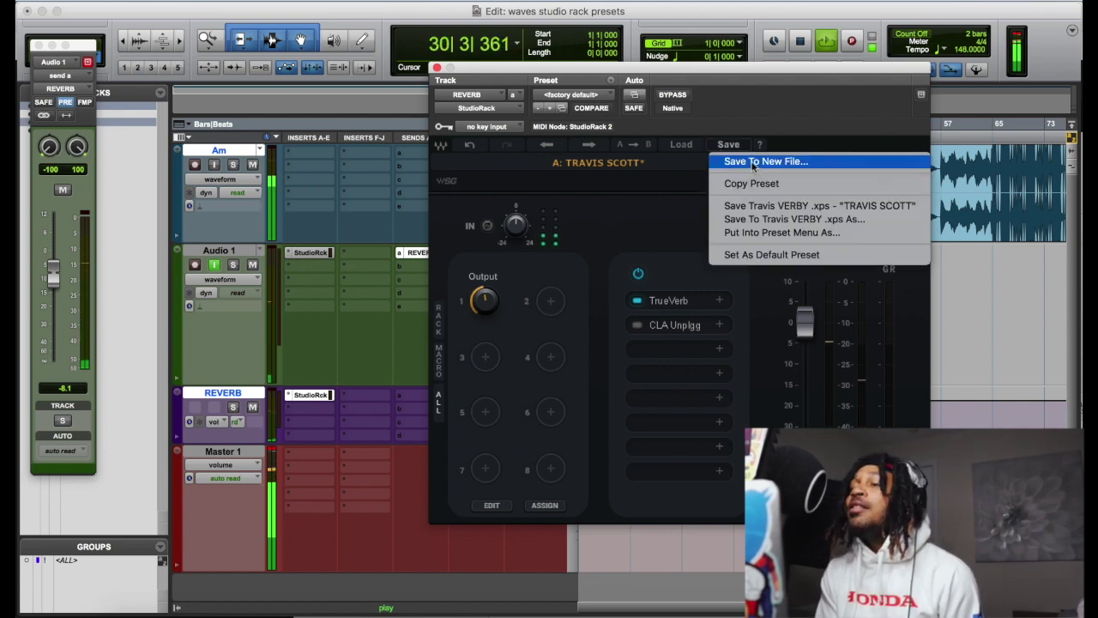
{"action": "left_click", "coordinate": [752, 163]}
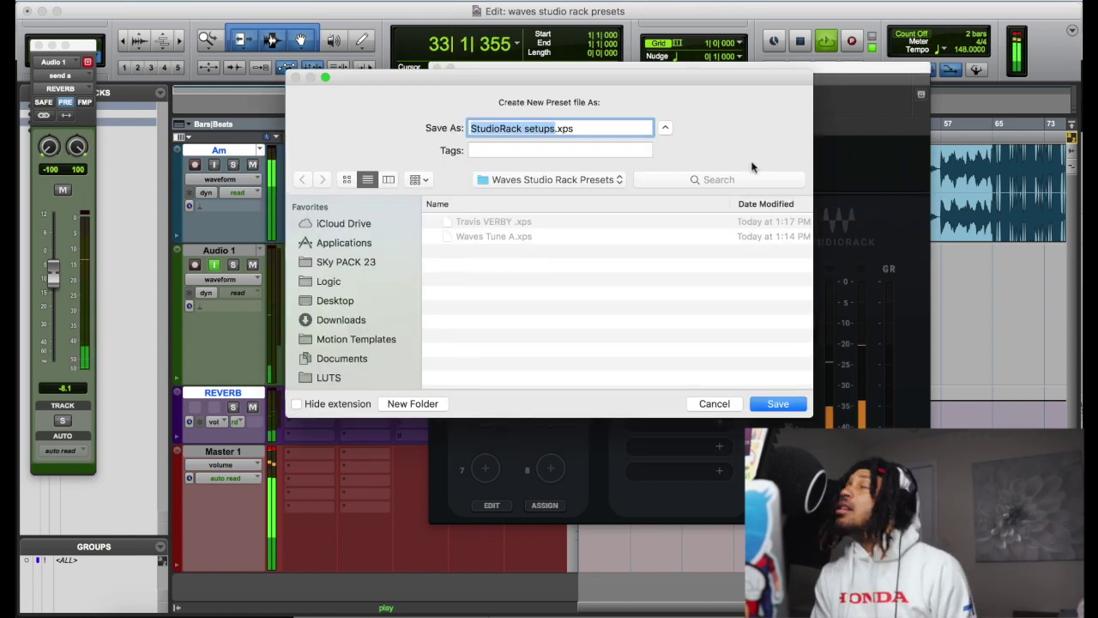
{"action": "type", "text": "W"}
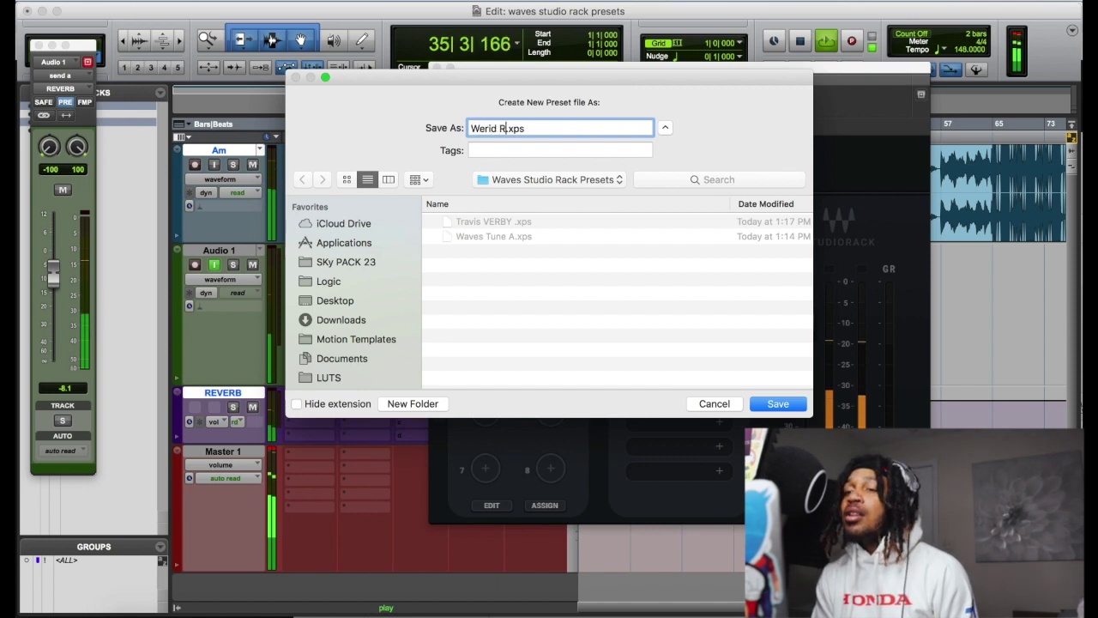
{"action": "type", "text": "erid REVERB"}
{"action": "key", "text": "Return"}
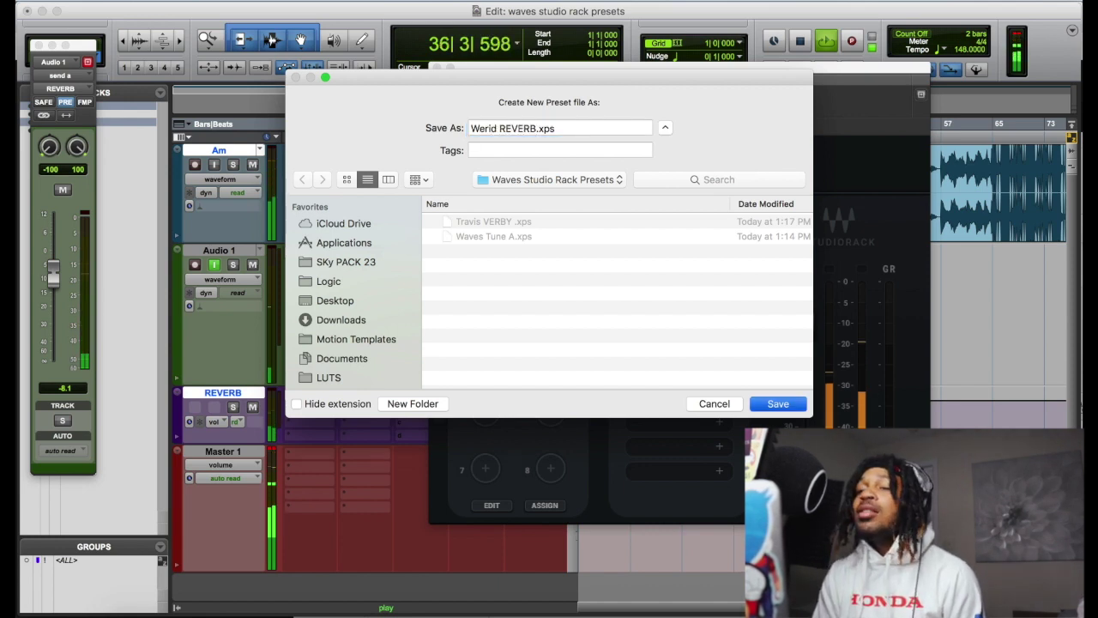
{"action": "type", "text": "W"}
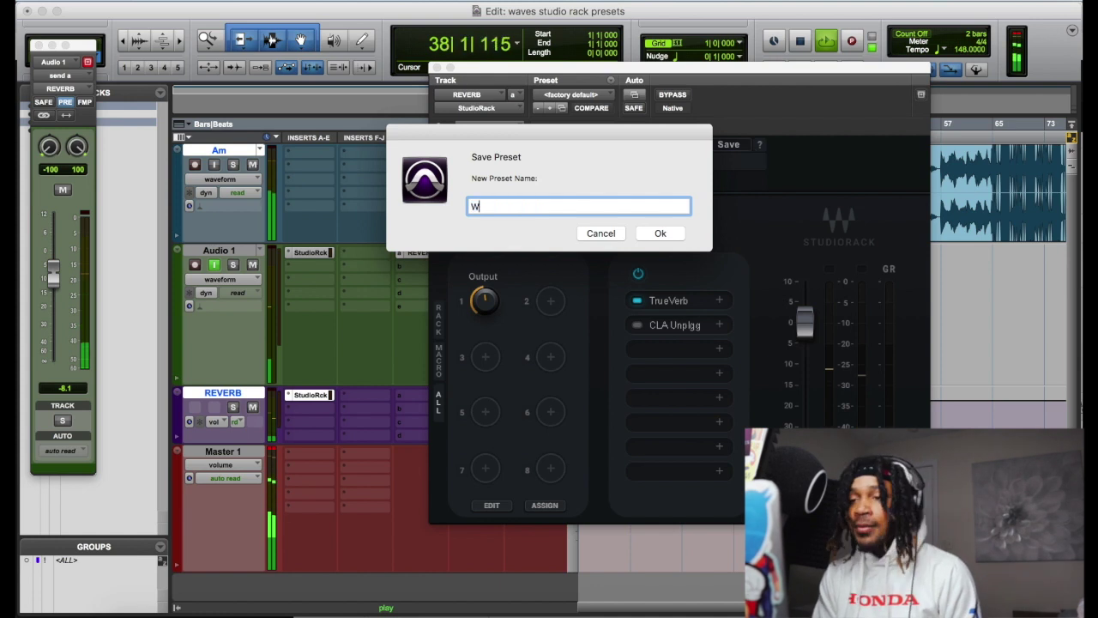
{"action": "type", "text": "EIRD VEr"}
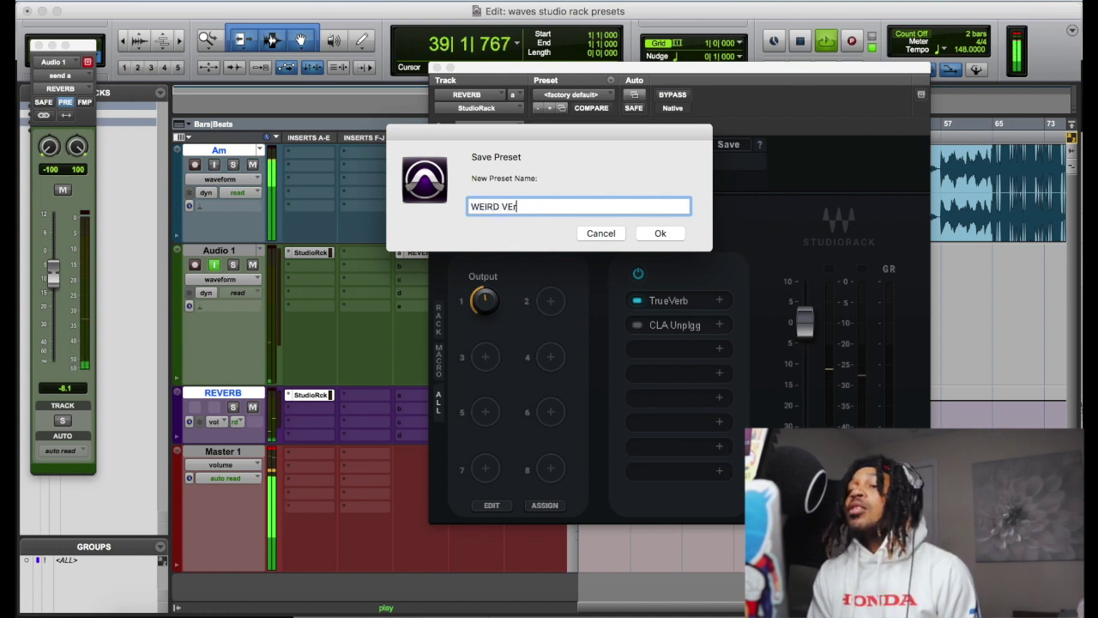
{"action": "type", "text": "B"}
{"action": "key", "text": "Return"}
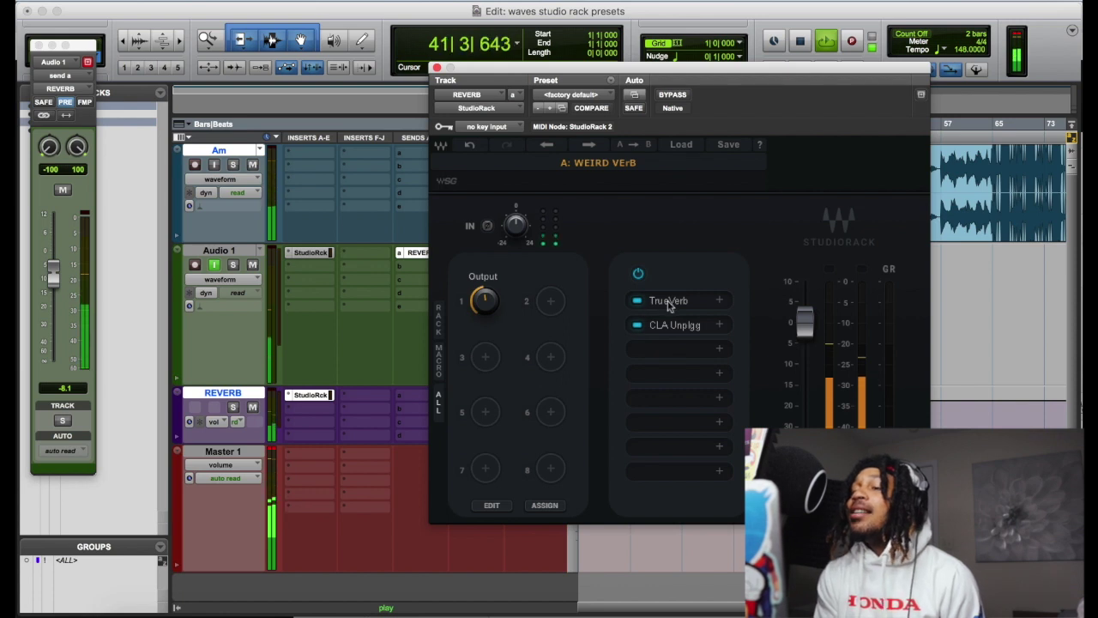
- Save the rack with TrueVerb and CLA Unplugged both enabled to a new file and preset named 2 REVERB, and close StudioRack
{"action": "left_click", "coordinate": [728, 144]}
{"action": "left_click", "coordinate": [763, 161]}
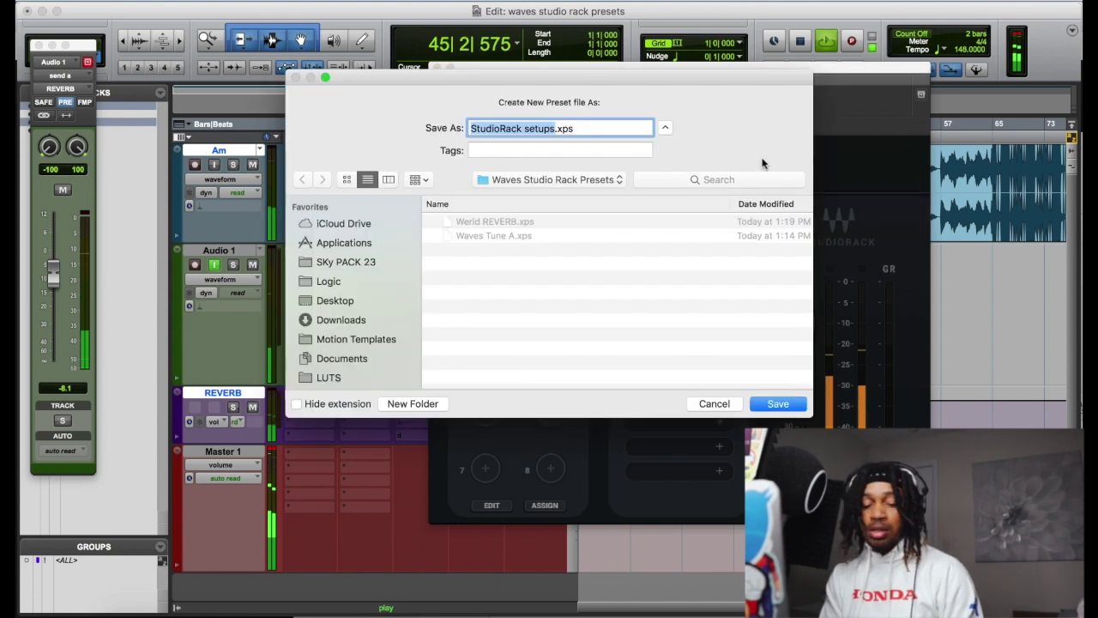
{"action": "type", "text": "2 REVERB"}
{"action": "key", "text": "Return"}
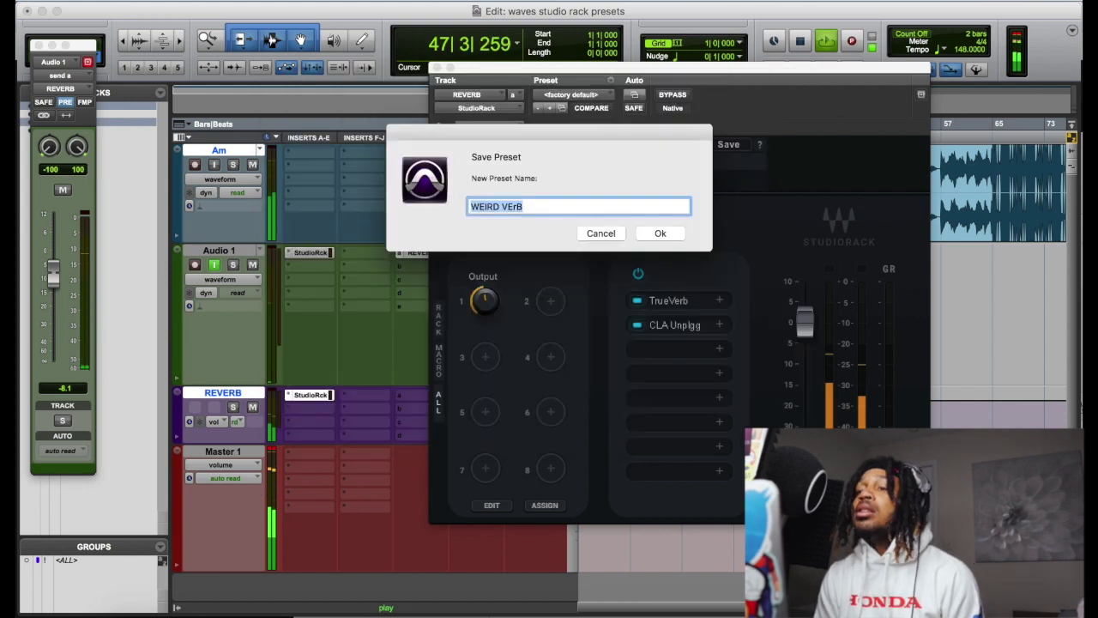
{"action": "type", "text": "2 REVERB"}
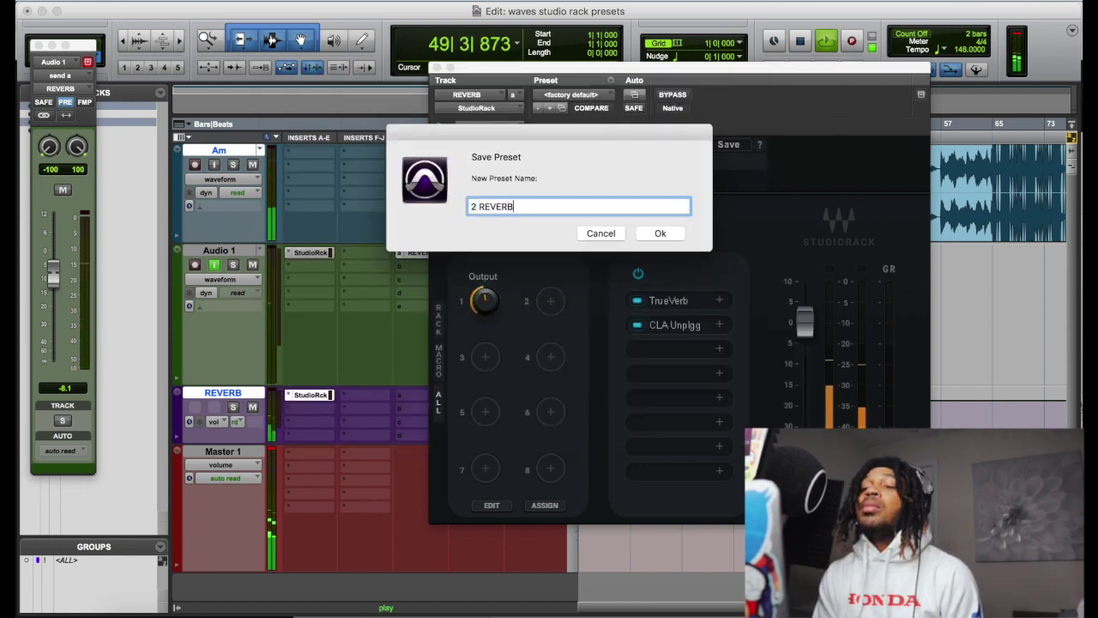
{"action": "key", "text": "Return"}
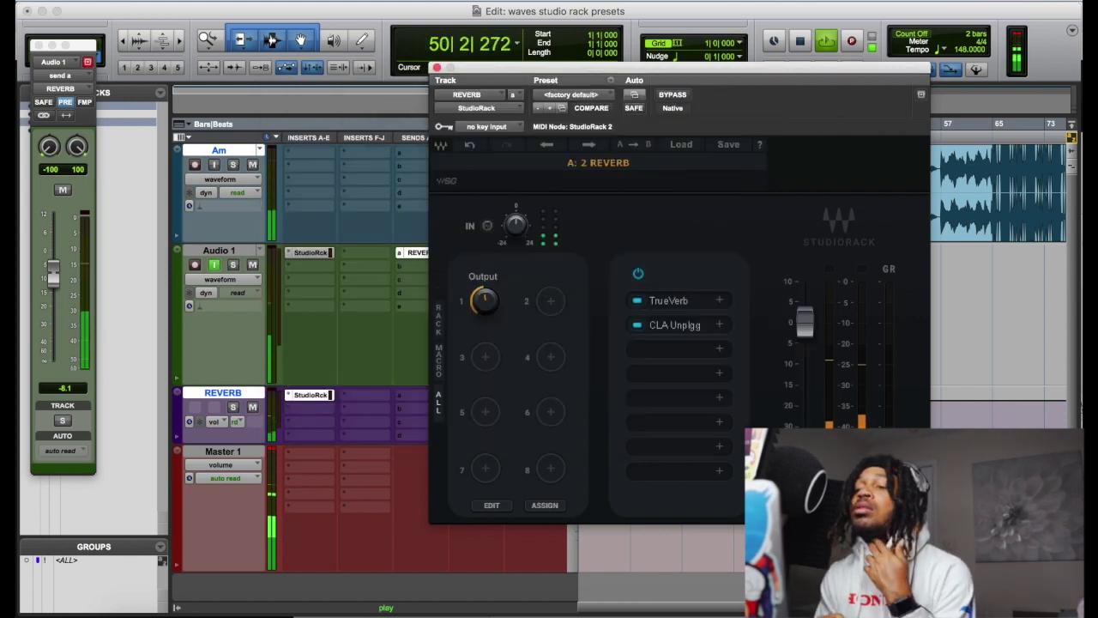
{"action": "left_click", "coordinate": [436, 68]}
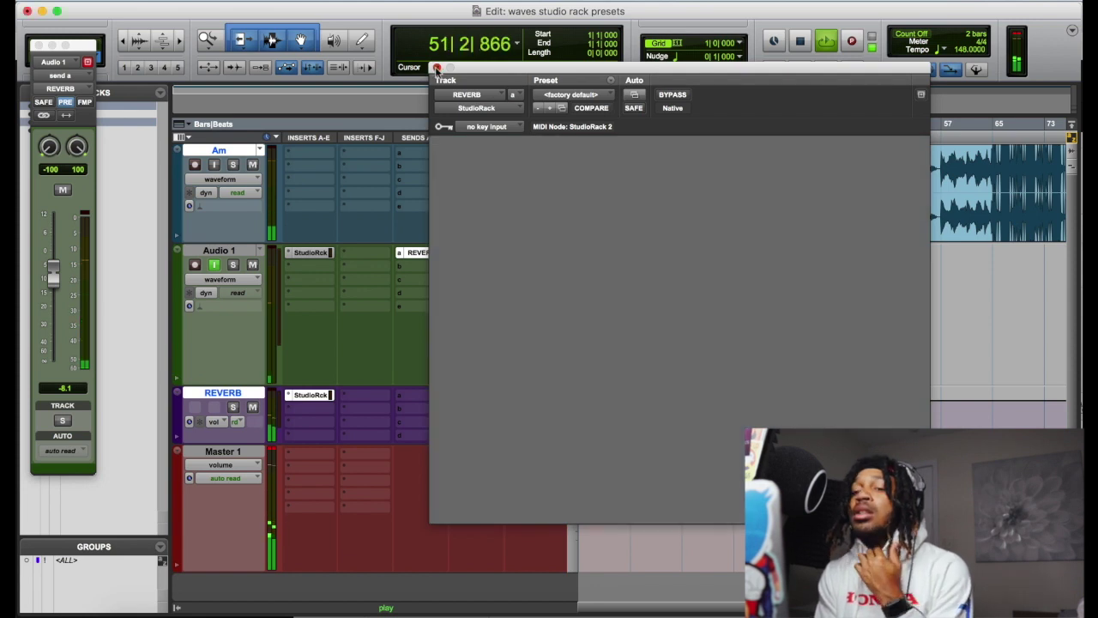
- Send Audio 1 to a new stereo Aux Input track named DELAY, and raise the send level to -5.9
{"action": "left_click", "coordinate": [422, 253]}
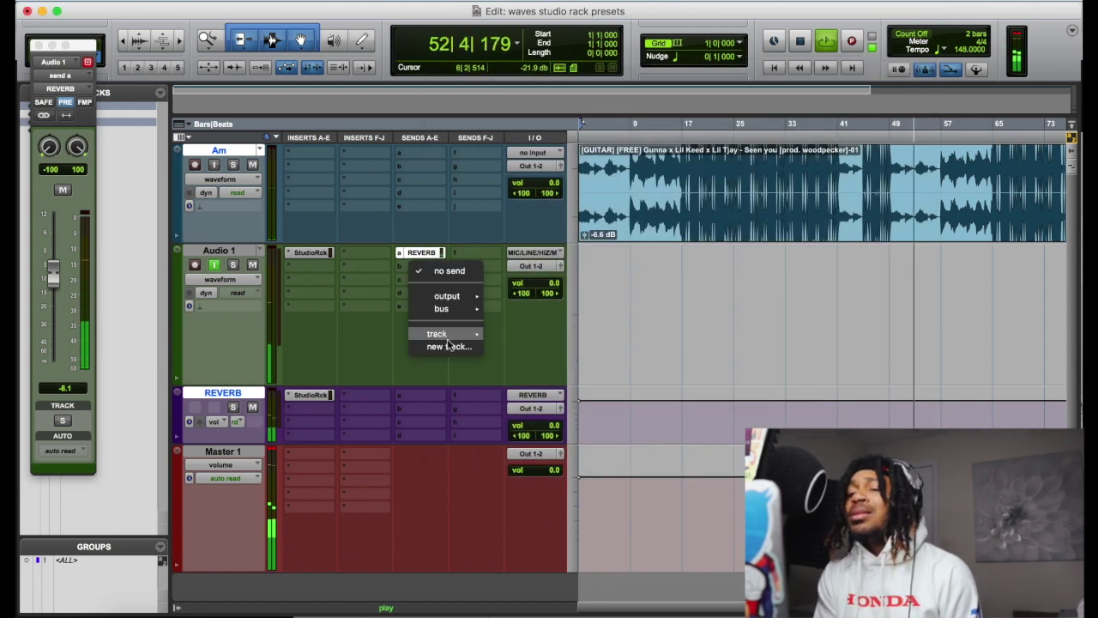
{"action": "left_click", "coordinate": [450, 346]}
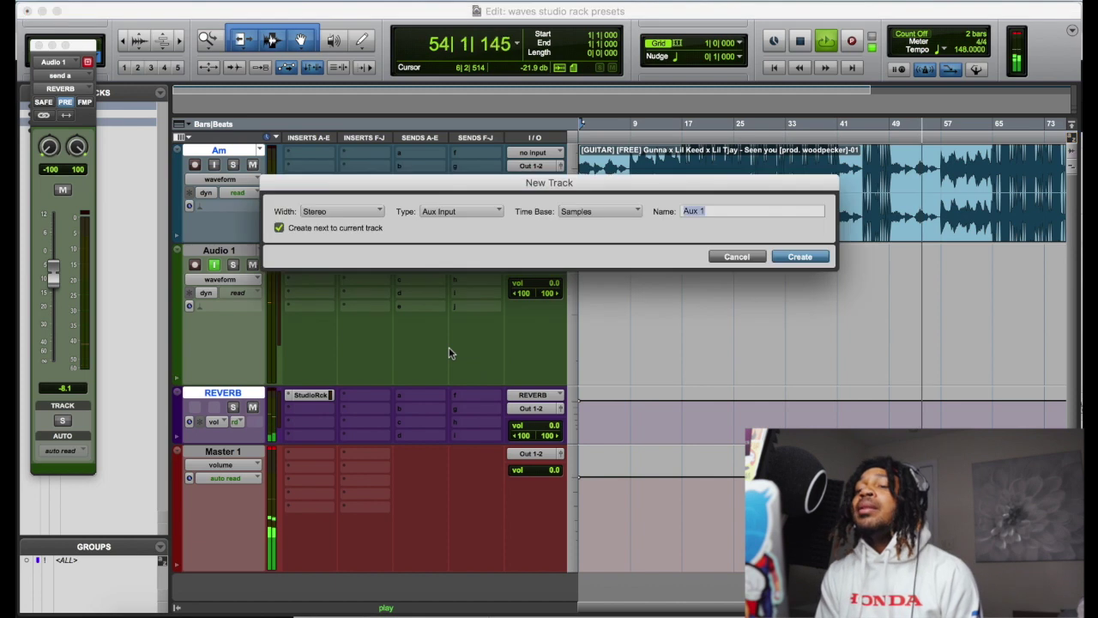
{"action": "type", "text": "DELY"}
{"action": "key", "text": "BackSpace"}
{"action": "type", "text": "AY"}
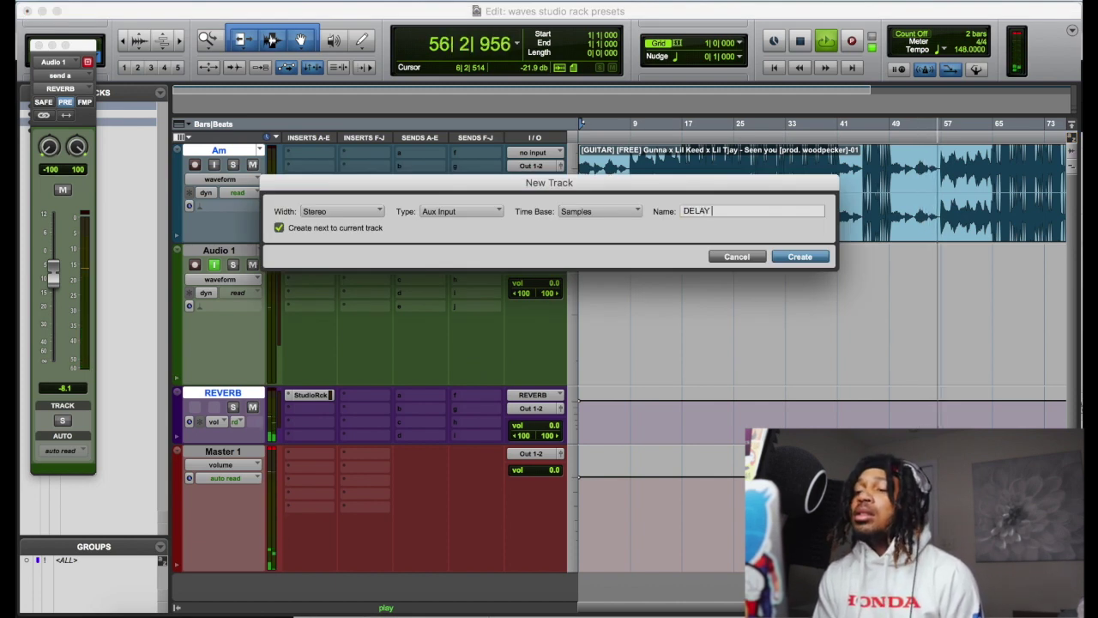
{"action": "key", "text": "Return"}
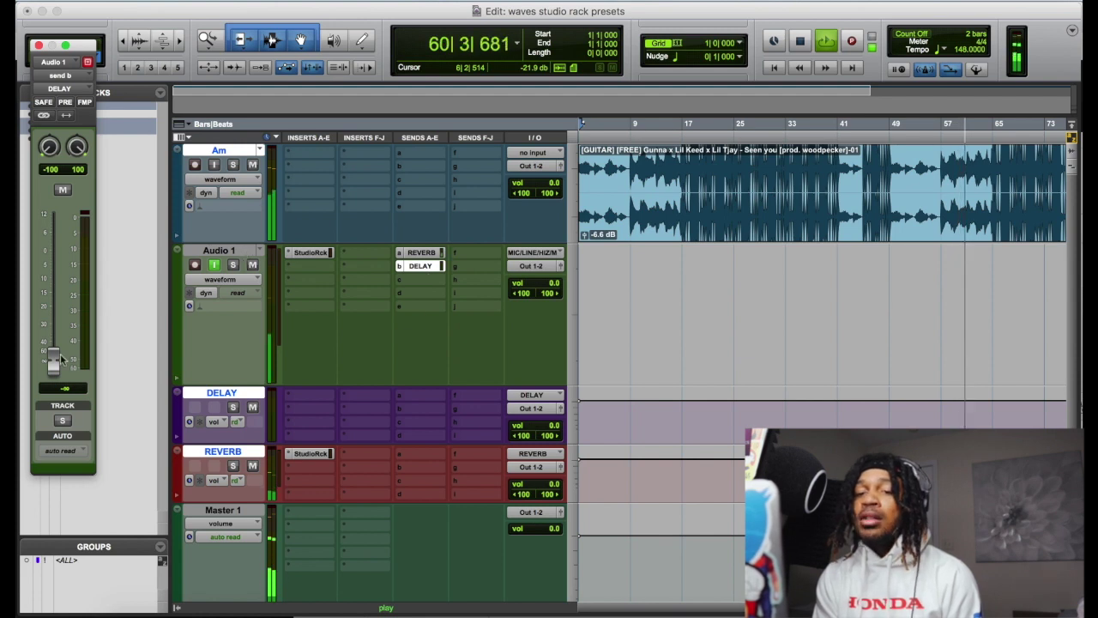
{"action": "left_click_drag", "start_coordinate": [51, 361], "coordinate": [51, 268]}
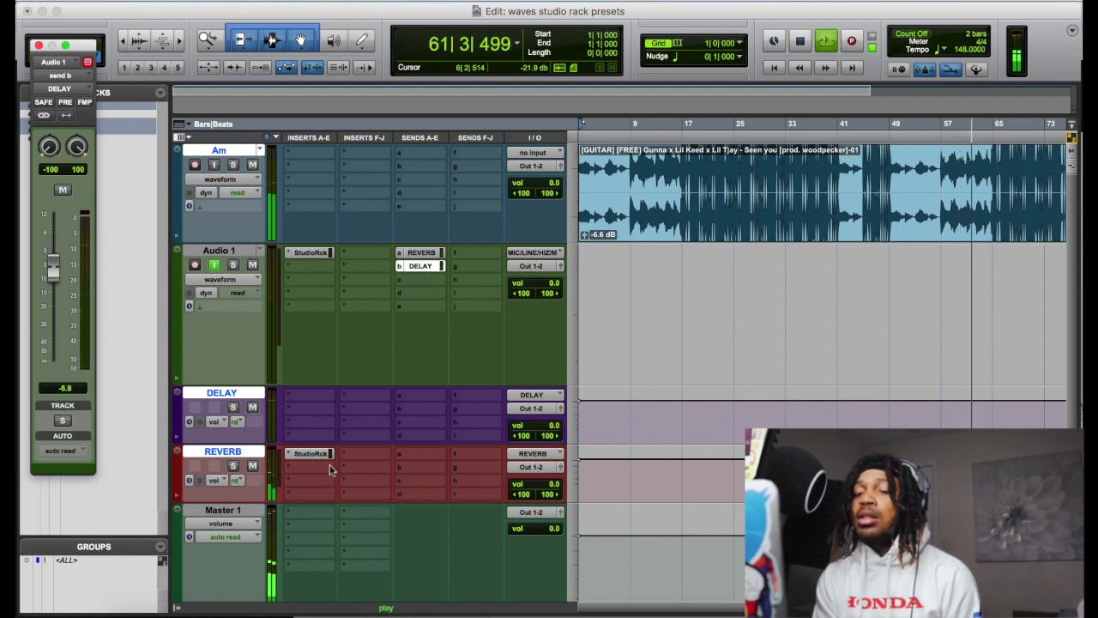
- Insert the Waves StudioRack (stereo) multichannel plug-in on the DELAY track's first insert slot
{"action": "left_click", "coordinate": [308, 397]}
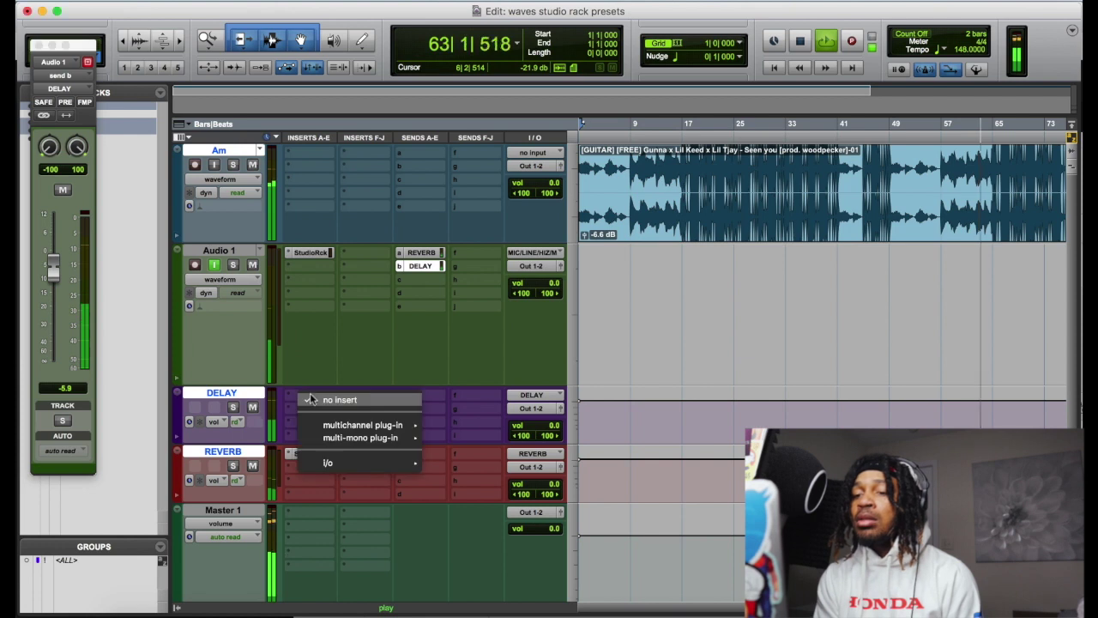
{"action": "mouse_move", "coordinate": [350, 429]}
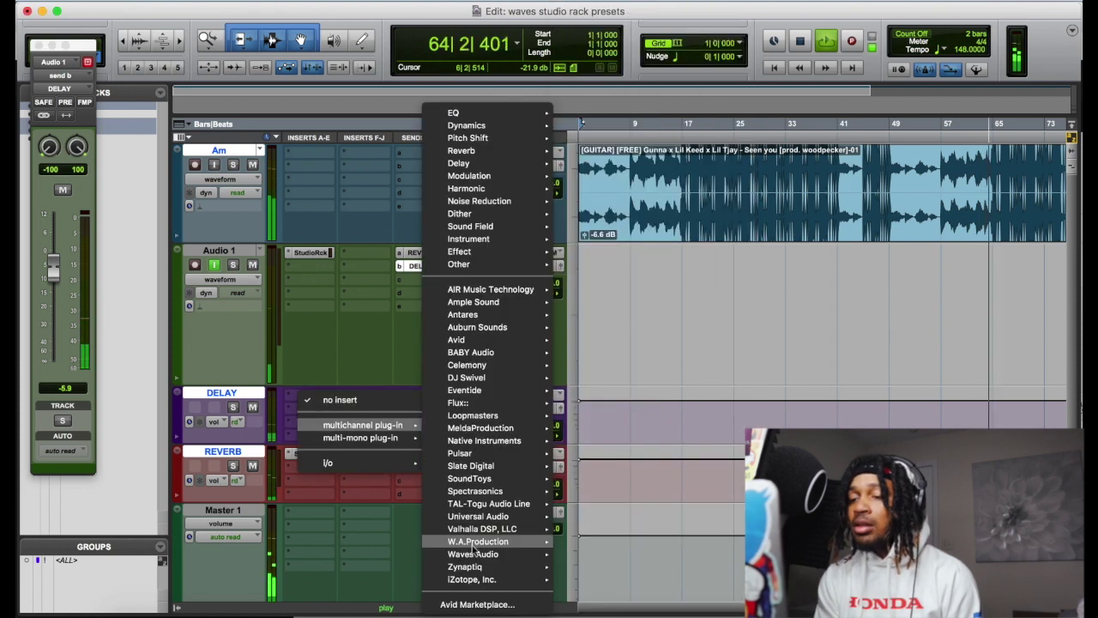
{"action": "mouse_move", "coordinate": [477, 557]}
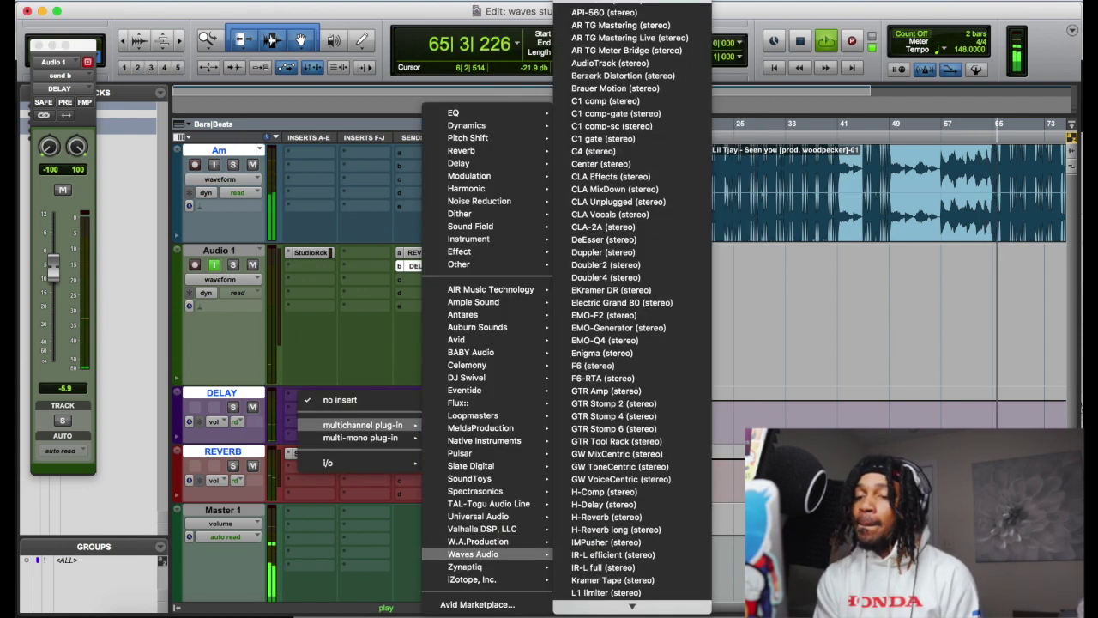
{"action": "scroll", "coordinate": [632, 601], "scroll_direction": "down", "scroll_amount": 10}
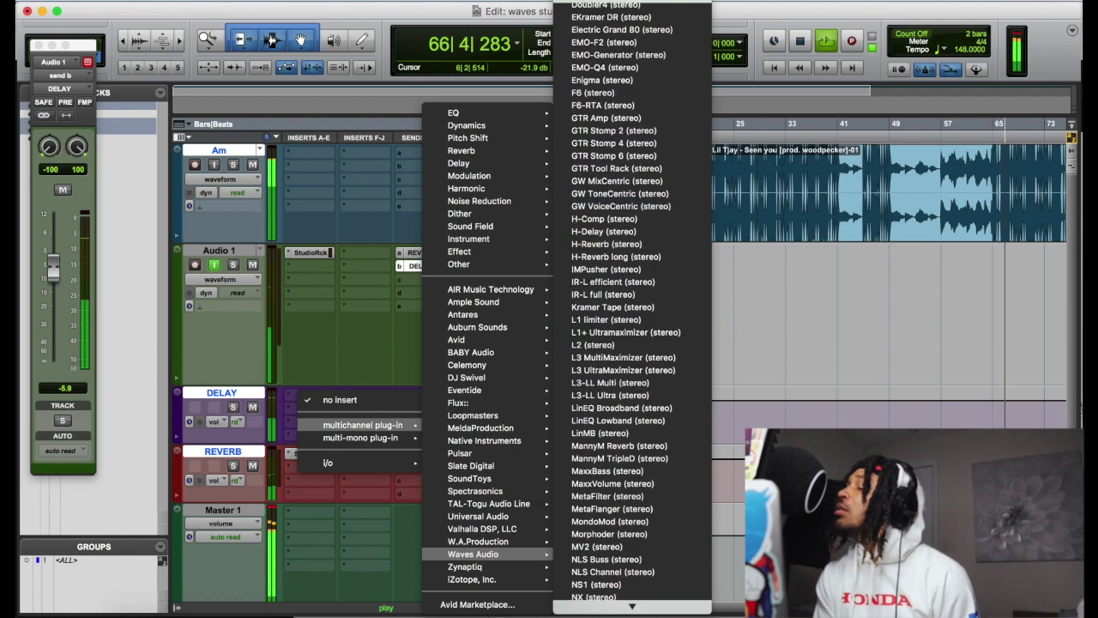
{"action": "scroll", "coordinate": [633, 558], "scroll_direction": "down", "scroll_amount": 10}
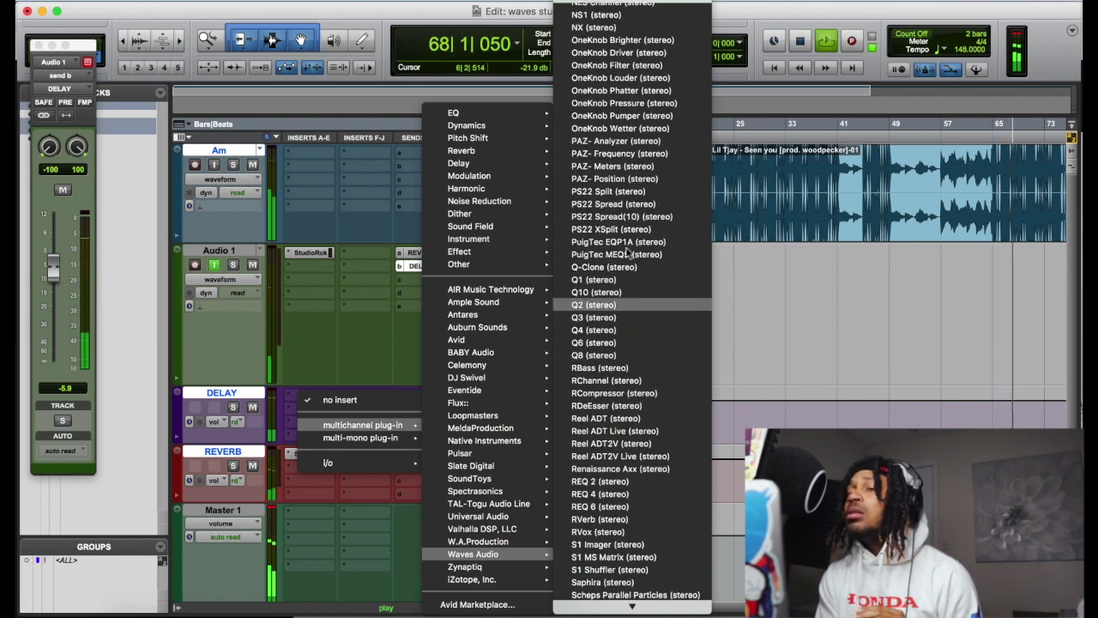
{"action": "mouse_move", "coordinate": [631, 606]}
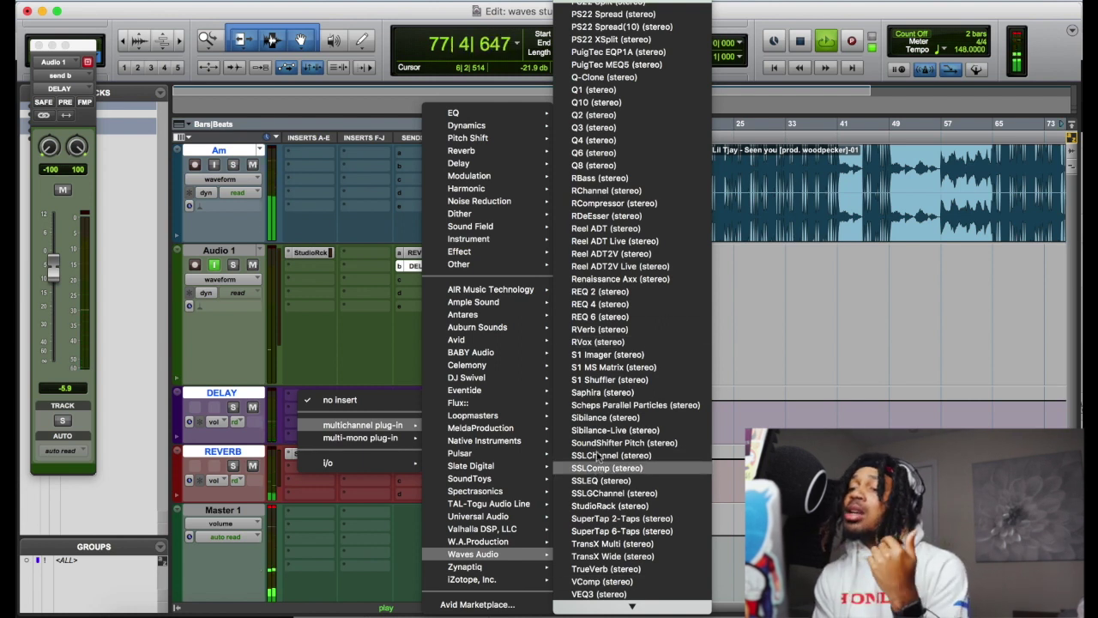
{"action": "left_click", "coordinate": [593, 507]}
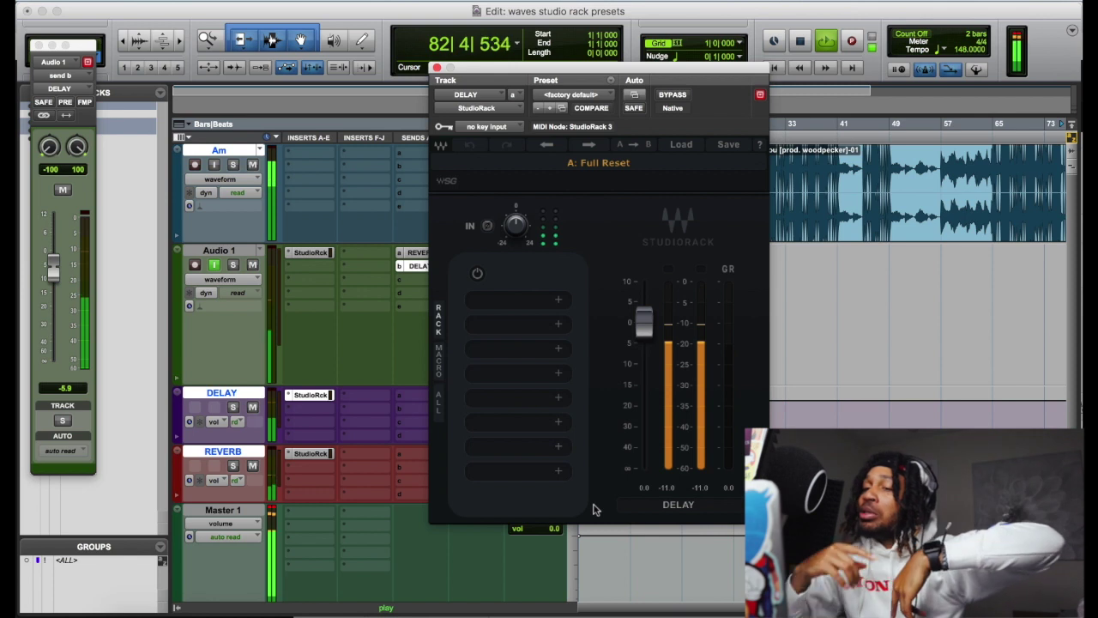
- Show StudioRack's macros and rack together, and load SuperTap 2-Taps into the first rack slot
{"action": "left_click", "coordinate": [436, 405]}
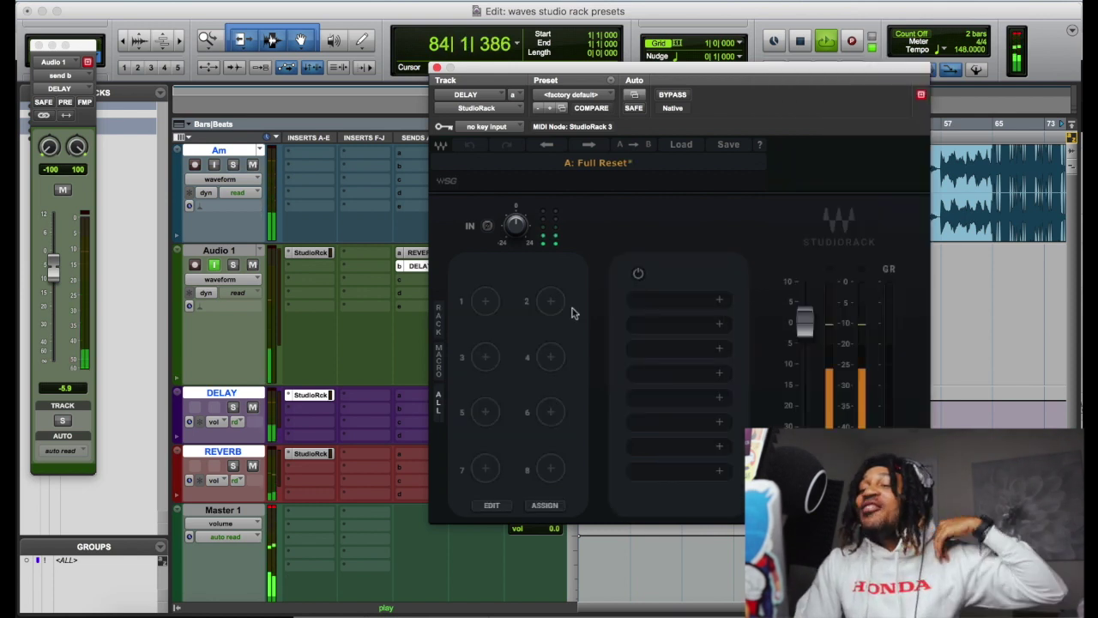
{"action": "left_click", "coordinate": [694, 298]}
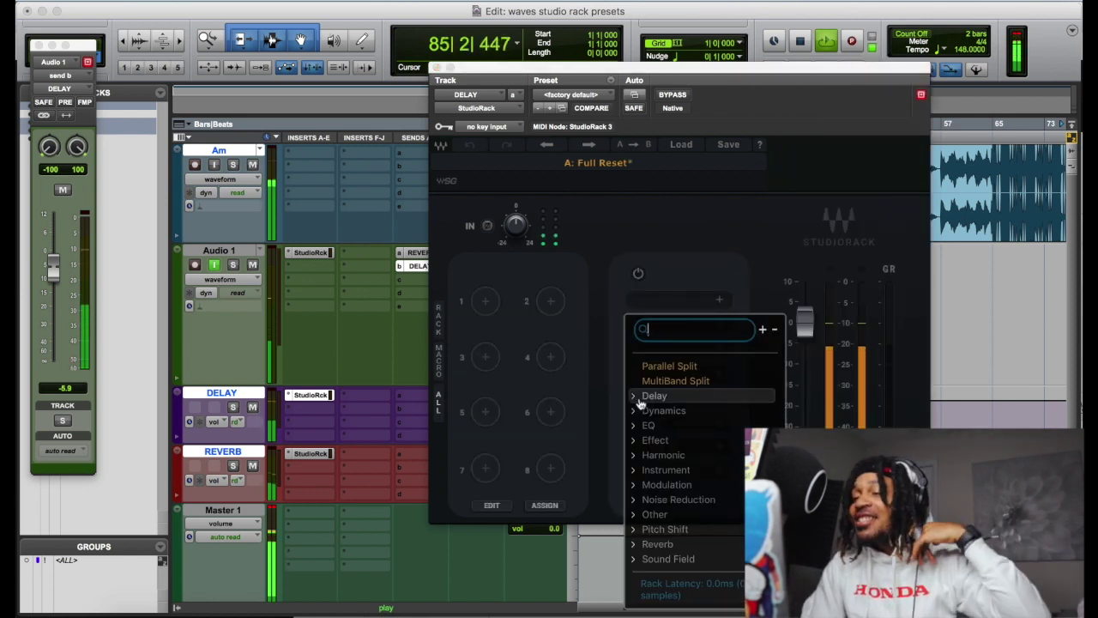
{"action": "left_click", "coordinate": [661, 395]}
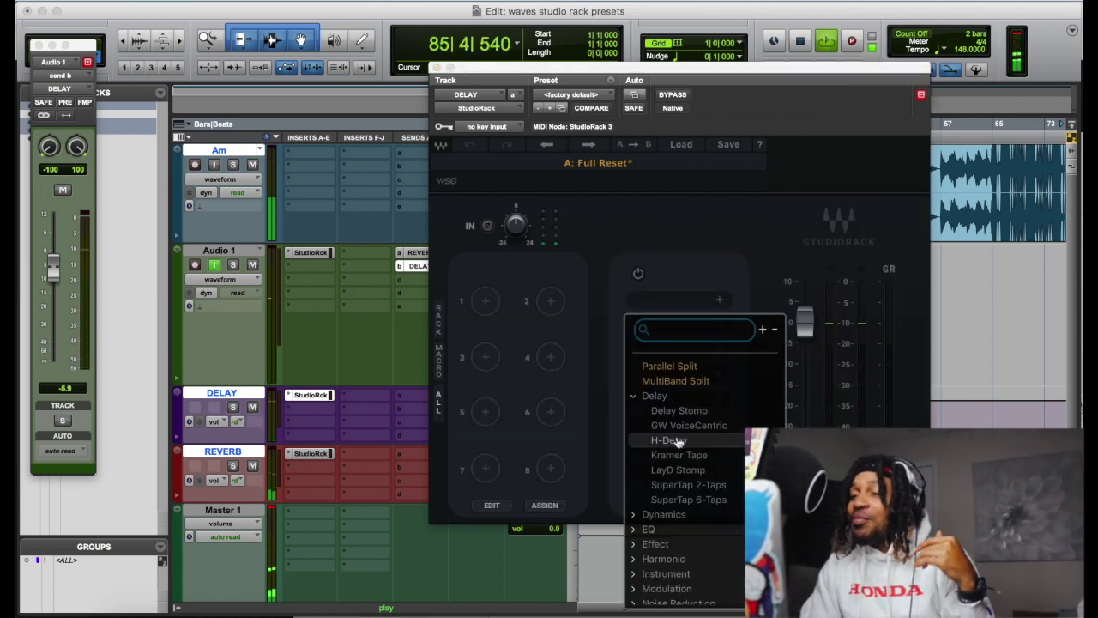
{"action": "left_click", "coordinate": [696, 485]}
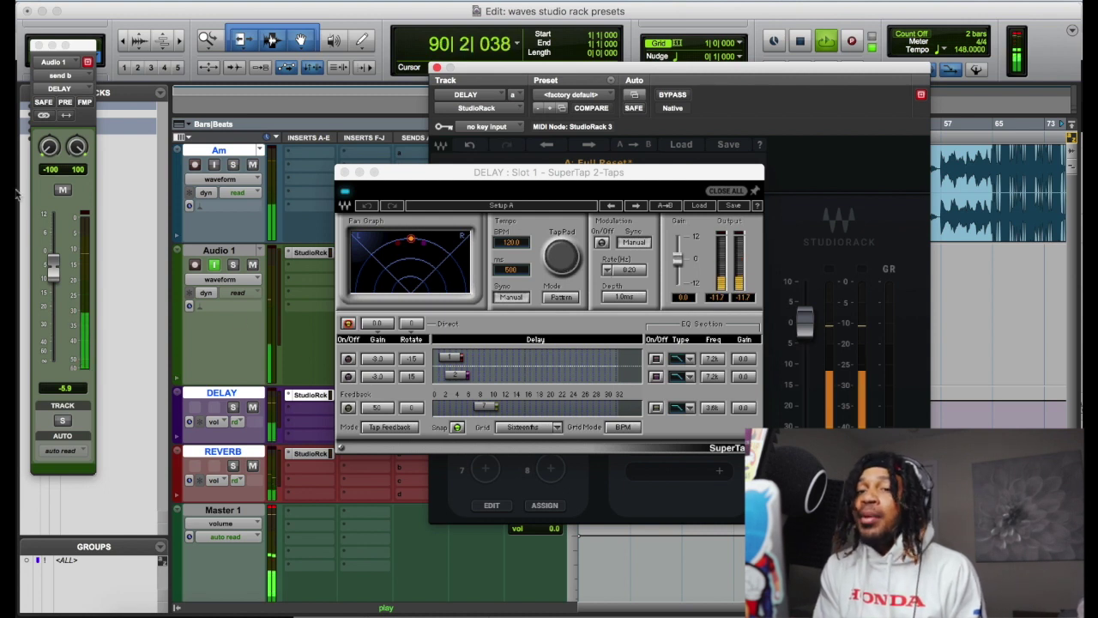
- Raise Audio 1's DELAY send to -0.6 and step SuperTap forward to the You Too? preset
{"action": "left_click_drag", "start_coordinate": [54, 269], "coordinate": [54, 252]}
{"action": "left_click", "coordinate": [636, 206]}
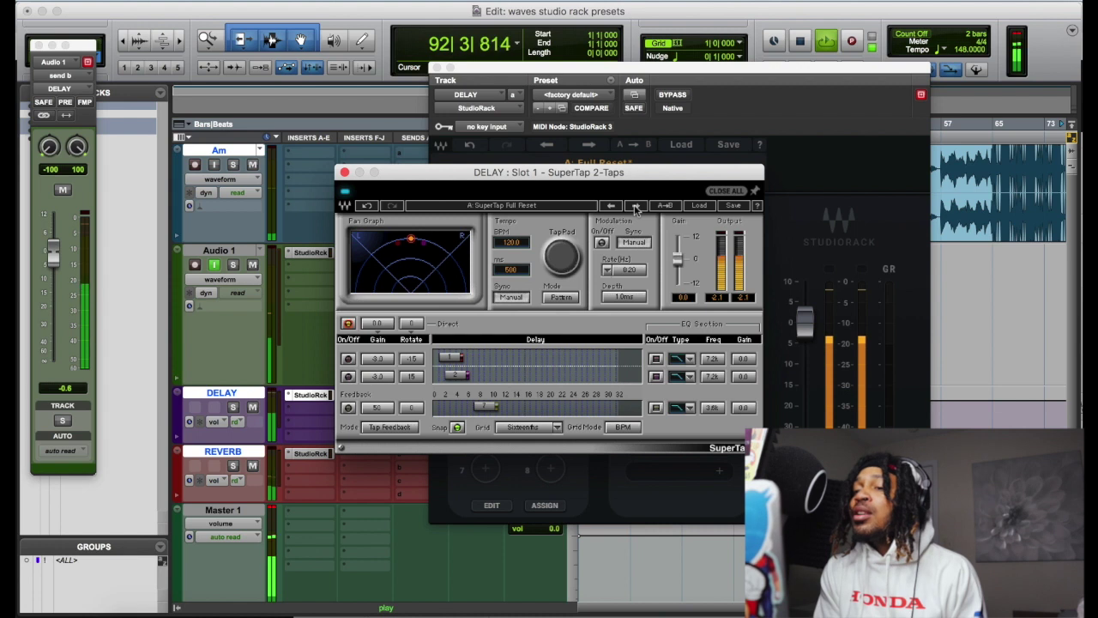
{"action": "left_click", "coordinate": [636, 207]}
{"action": "left_click", "coordinate": [636, 207]}
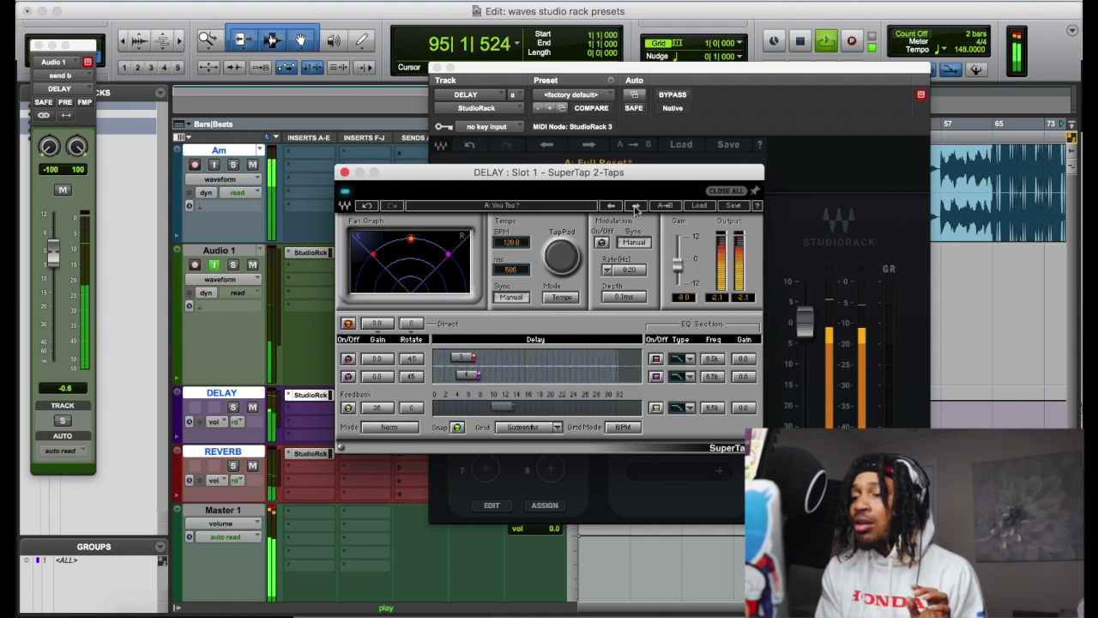
- Turn off SuperTap's direct signal during playback from the start, and lower Audio 1's DELAY send to -13.7
{"action": "left_click", "coordinate": [624, 428]}
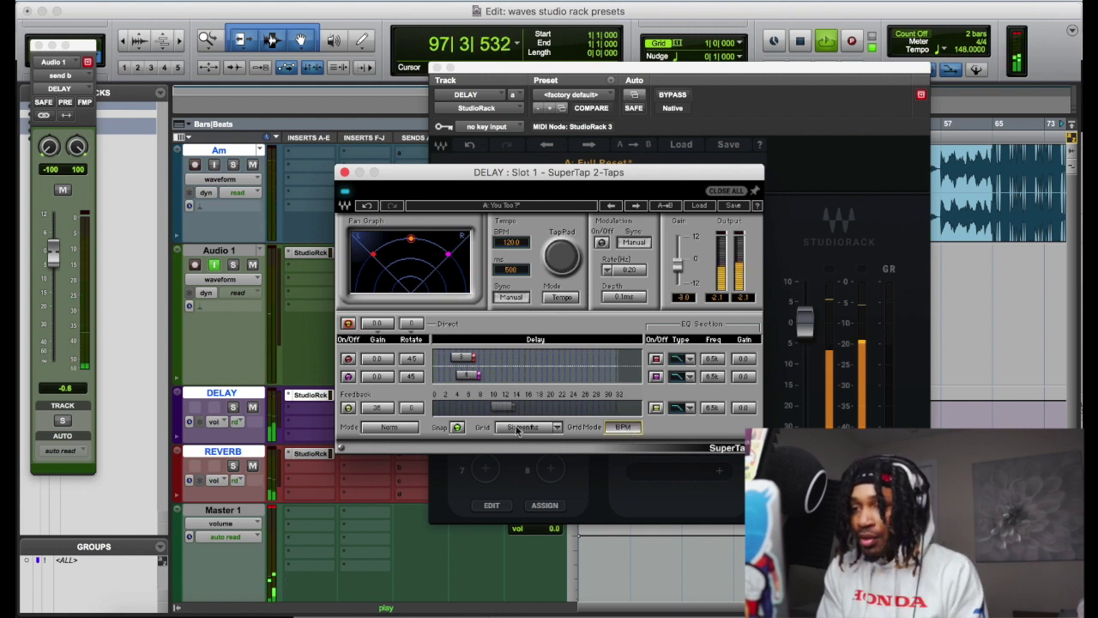
{"action": "key", "text": "space"}
{"action": "key", "text": "space"}
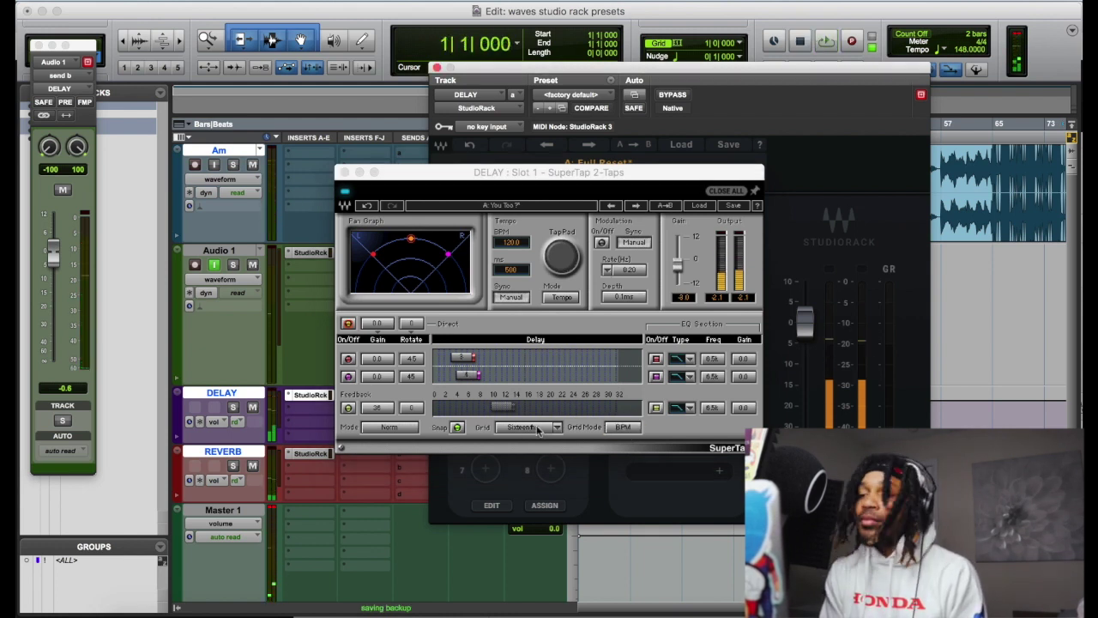
{"action": "left_click", "coordinate": [413, 243]}
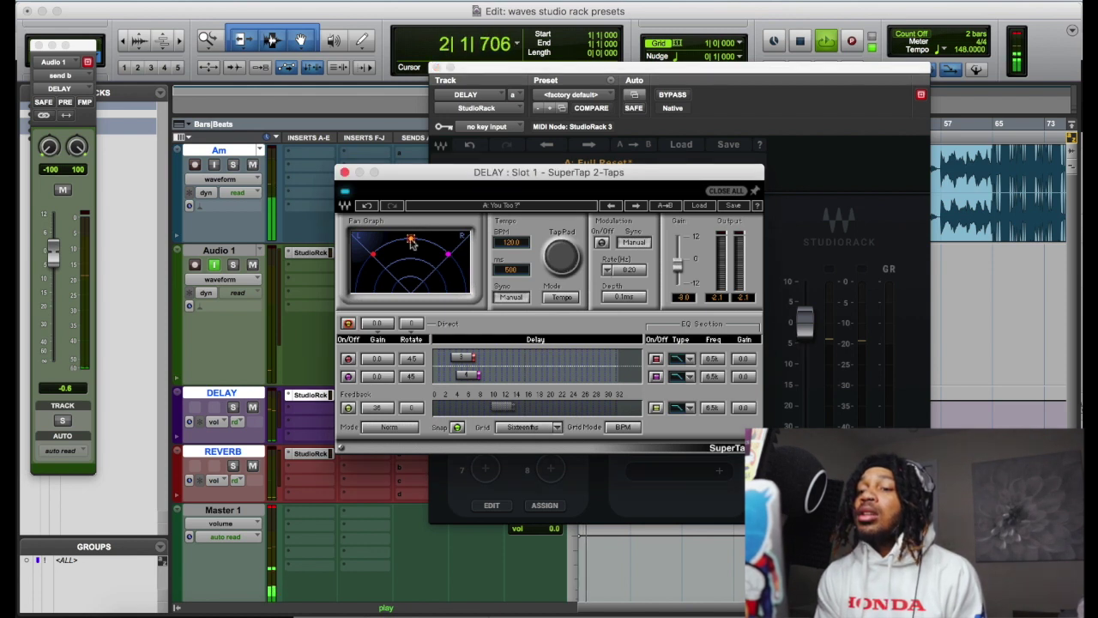
{"action": "left_click", "coordinate": [347, 323]}
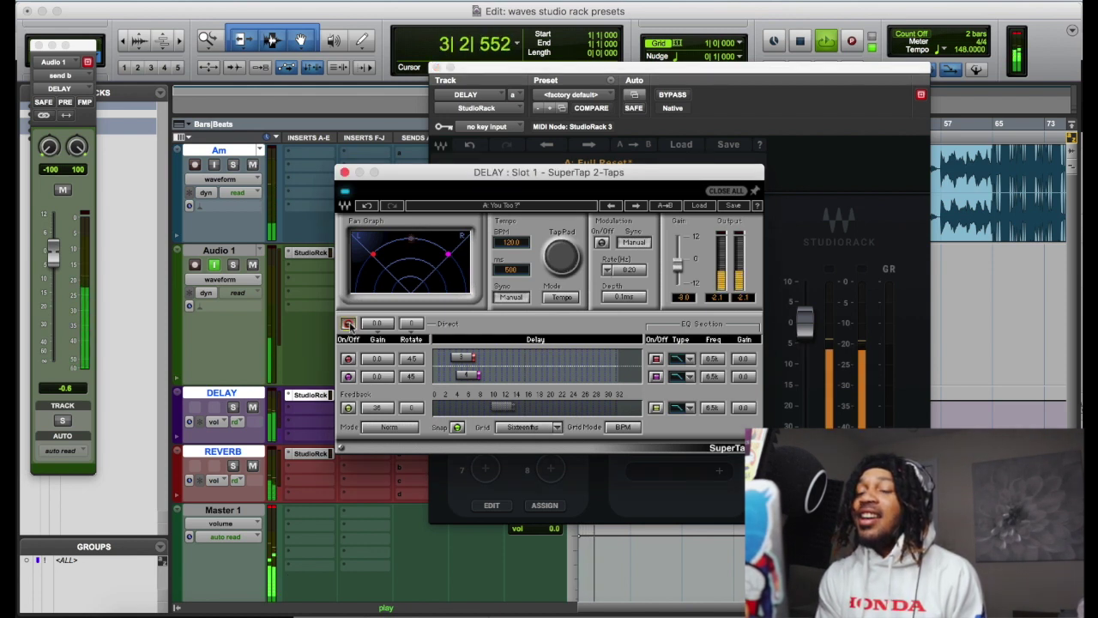
{"action": "left_click", "coordinate": [347, 324]}
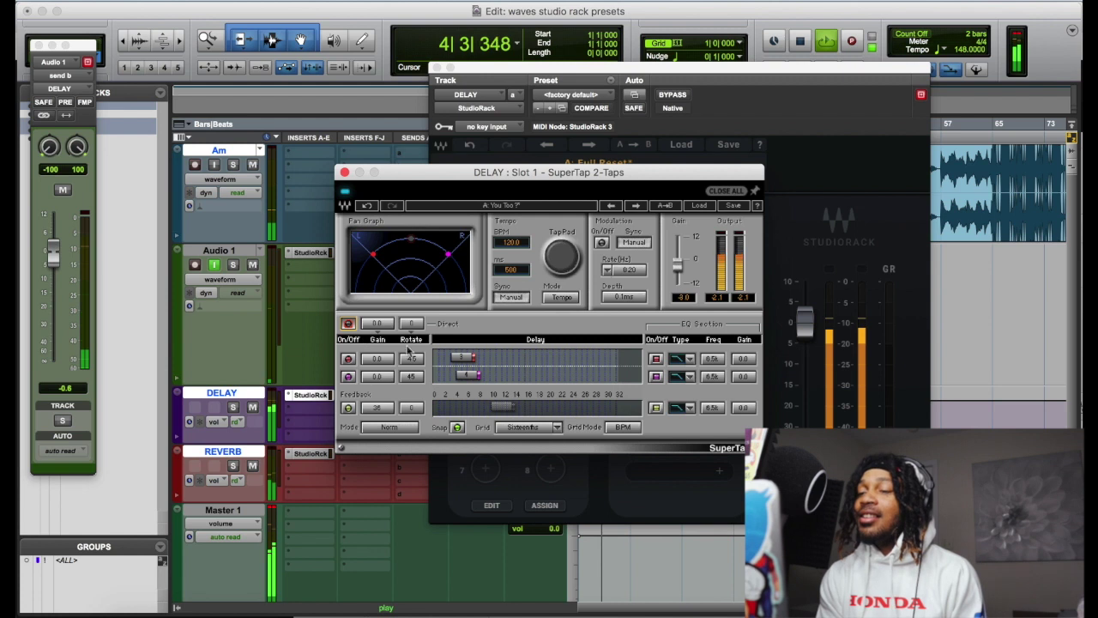
{"action": "left_click_drag", "start_coordinate": [629, 173], "coordinate": [665, 208]}
{"action": "left_click_drag", "start_coordinate": [54, 250], "coordinate": [51, 289]}
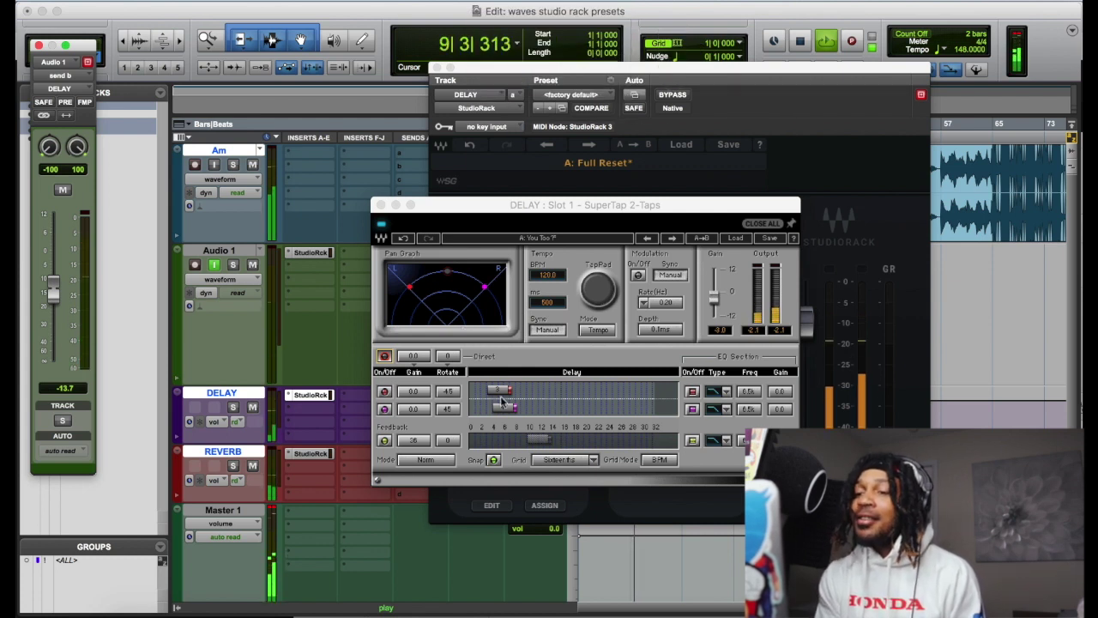
- Move SuperTap's first tap to 8 on the sixteenths grid and pull both taps inward on the pan graph to lower their gains
{"action": "left_click_drag", "start_coordinate": [504, 394], "coordinate": [564, 393]}
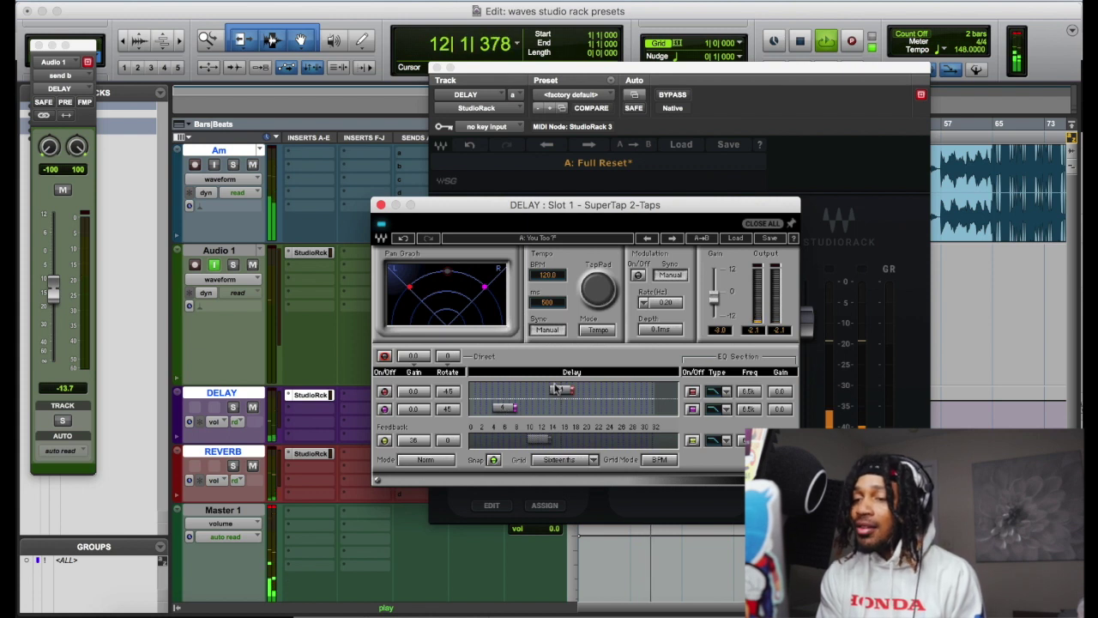
{"action": "left_click_drag", "start_coordinate": [562, 390], "coordinate": [523, 391]}
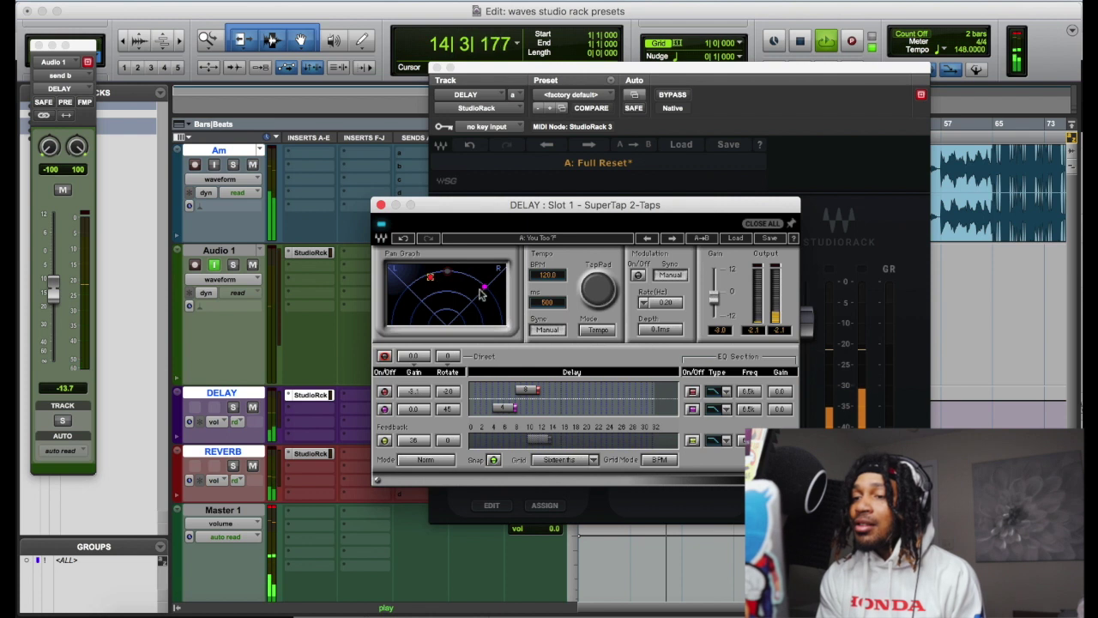
{"action": "left_click_drag", "start_coordinate": [485, 286], "coordinate": [422, 280]}
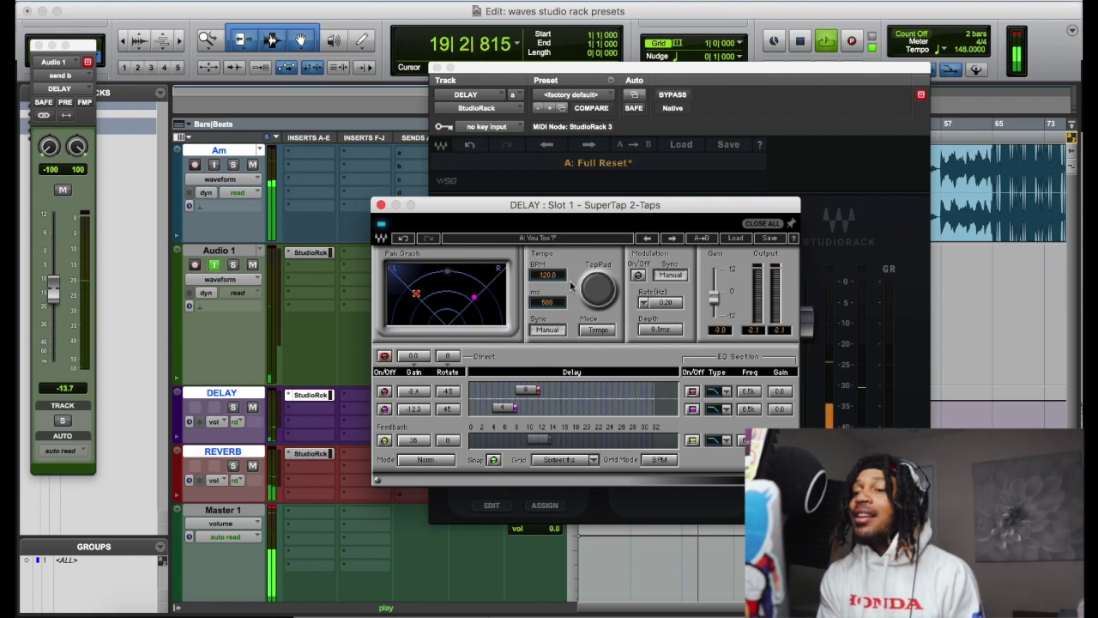
- Set SuperTap's tempo to 148 BPM and switch its tempo sync to Auto
{"action": "left_click", "coordinate": [543, 276]}
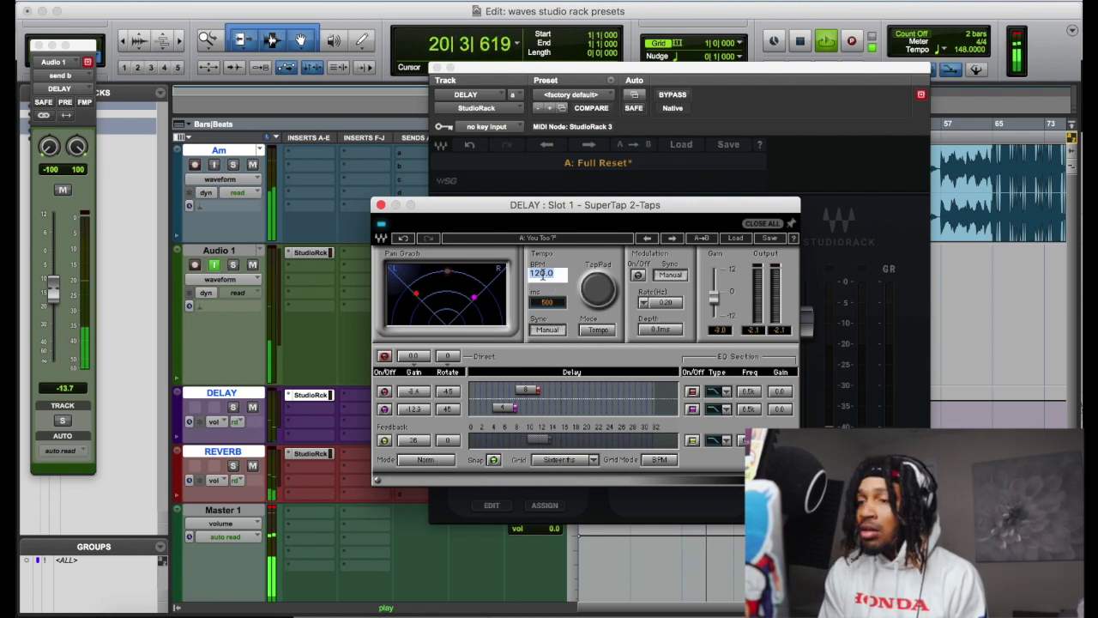
{"action": "type", "text": "148"}
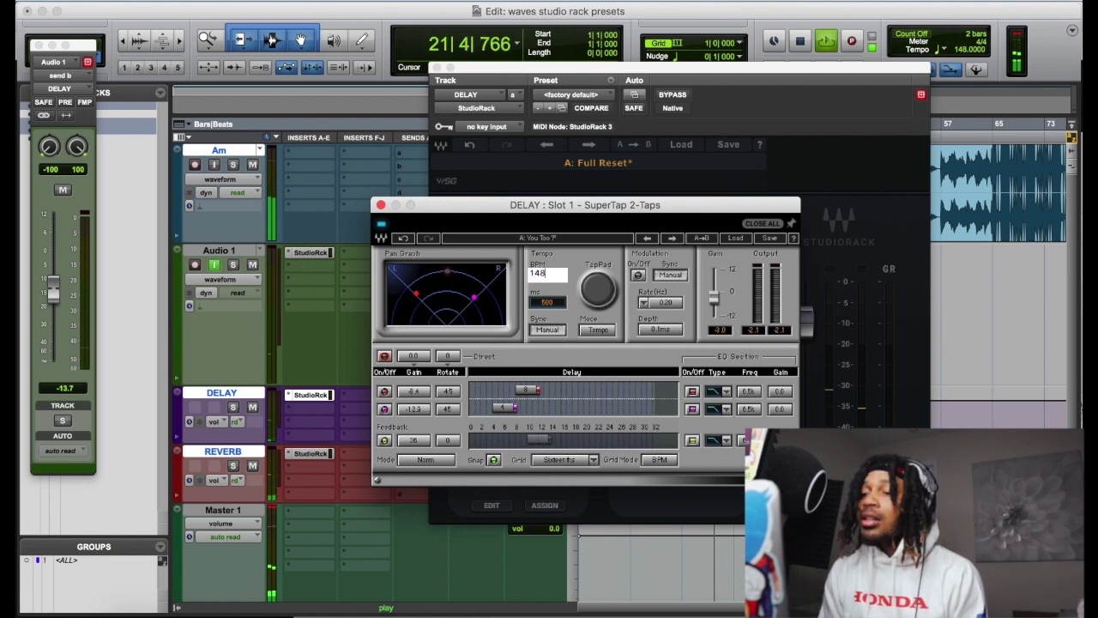
{"action": "left_click", "coordinate": [548, 331]}
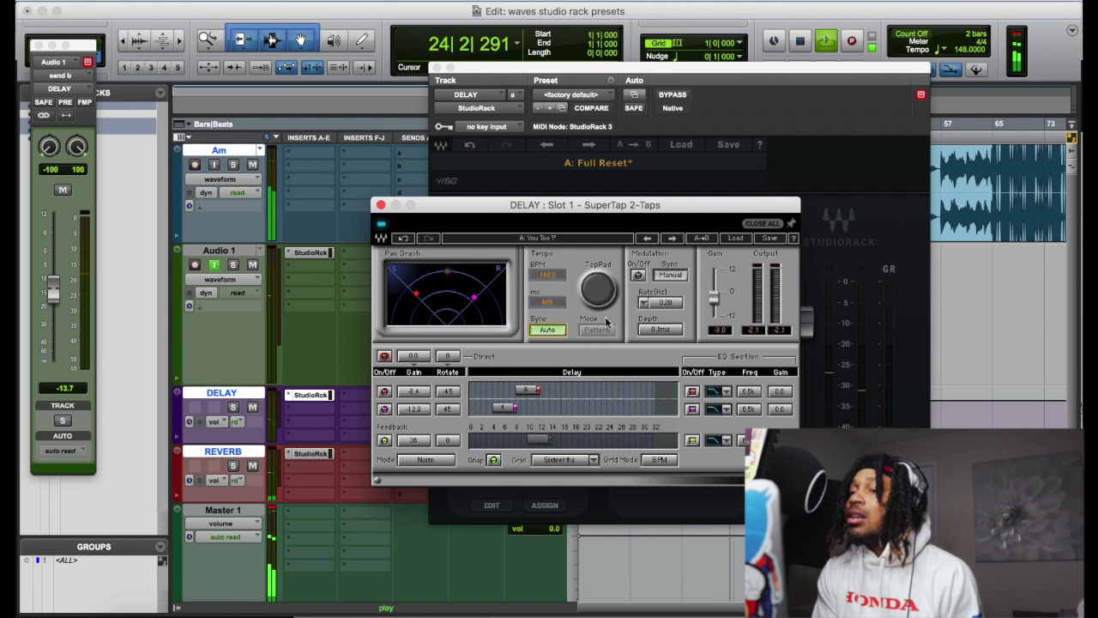
- Load SuperTap's Ping pong preset with tempo sync set to Auto and the direct signal off
{"action": "left_click", "coordinate": [673, 239]}
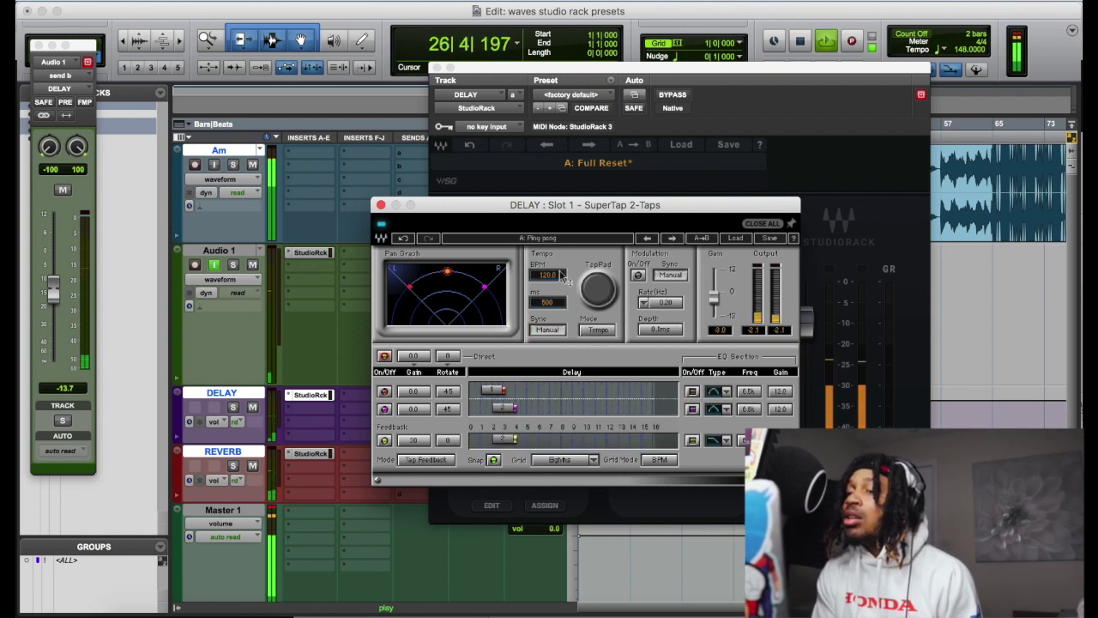
{"action": "left_click", "coordinate": [549, 330]}
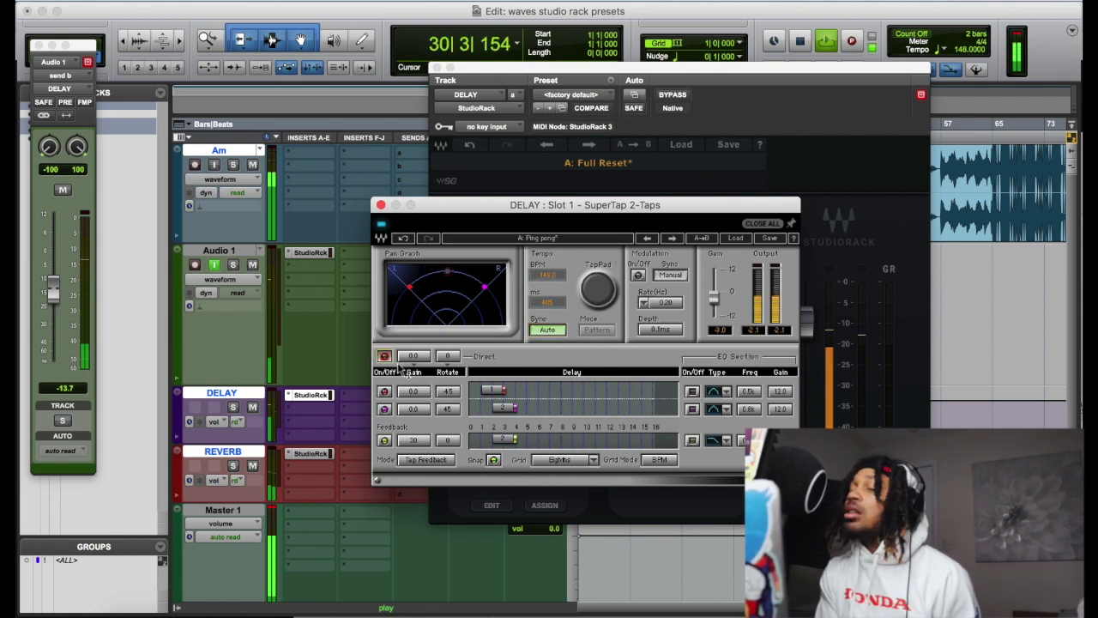
- Set both taps' delays to 4 on the eighths grid, with gains of -3.3 for the first and -1.8 for the second
{"action": "left_click_drag", "start_coordinate": [494, 393], "coordinate": [559, 391]}
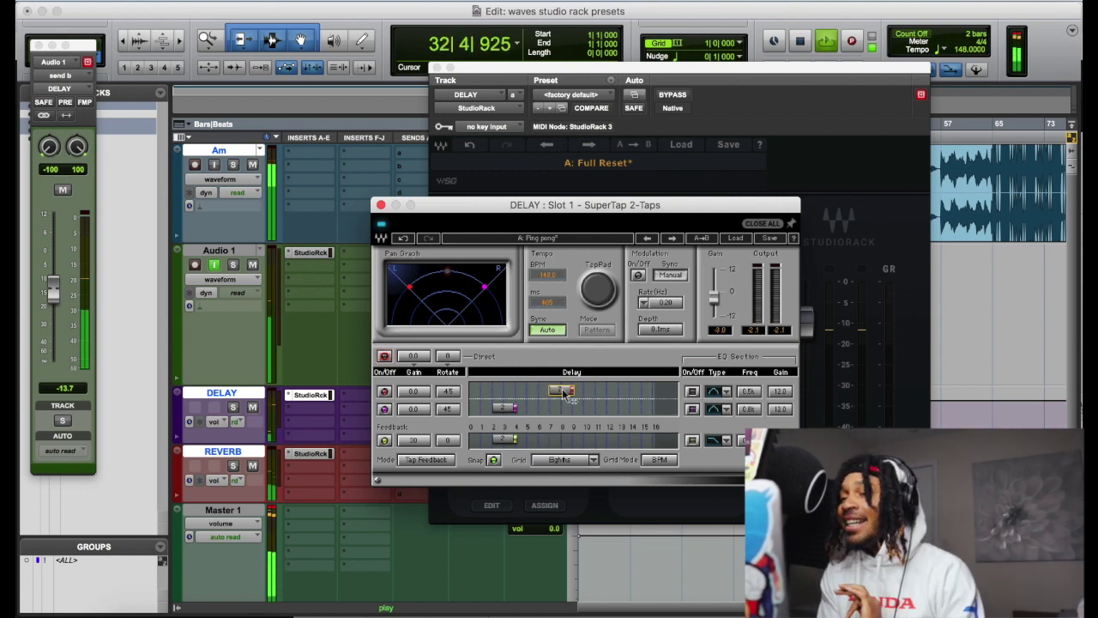
{"action": "mouse_move", "coordinate": [564, 393]}
{"action": "left_mouse_down"}
{"action": "mouse_move", "coordinate": [525, 391]}
{"action": "mouse_move", "coordinate": [539, 392]}
{"action": "mouse_move", "coordinate": [521, 408]}
{"action": "mouse_move", "coordinate": [530, 412]}
{"action": "left_mouse_up"}
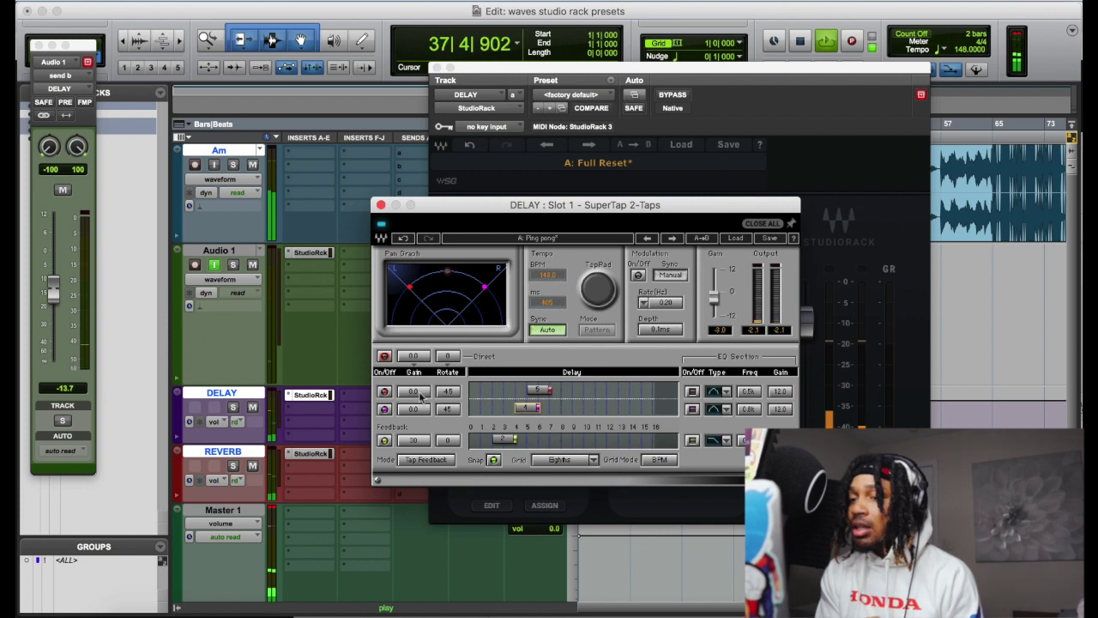
{"action": "mouse_move", "coordinate": [417, 410]}
{"action": "left_mouse_down"}
{"action": "mouse_move", "coordinate": [417, 422]}
{"action": "mouse_move", "coordinate": [415, 402]}
{"action": "left_mouse_up"}
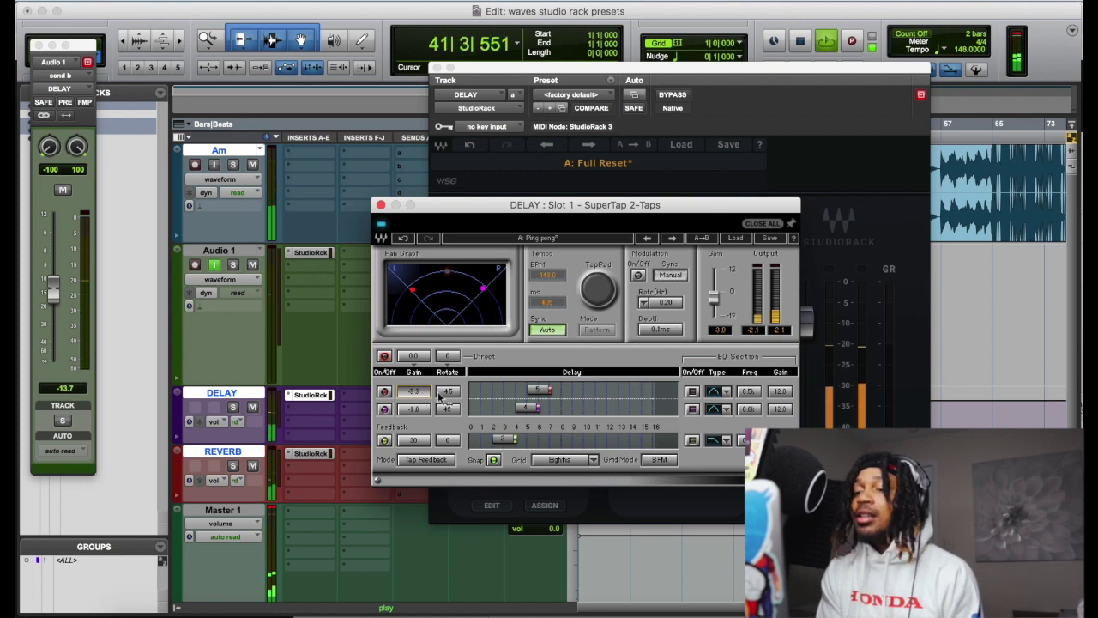
{"action": "left_click_drag", "start_coordinate": [515, 440], "coordinate": [511, 441]}
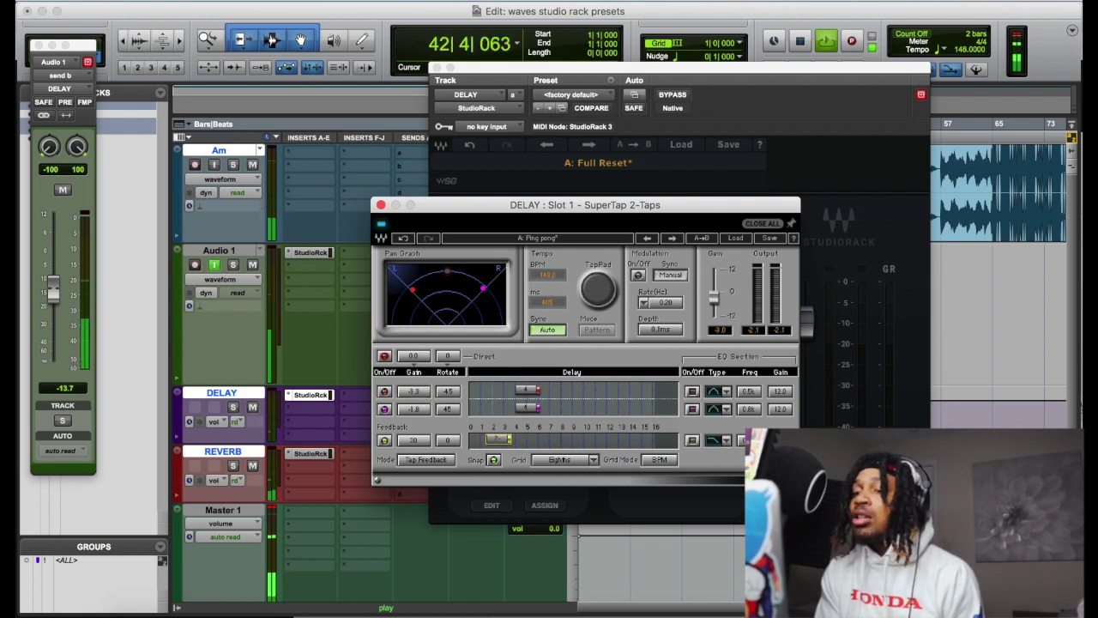
- Set SuperTap's delay grid to Quarters and move the feedback delay to 3
{"action": "left_click", "coordinate": [569, 462]}
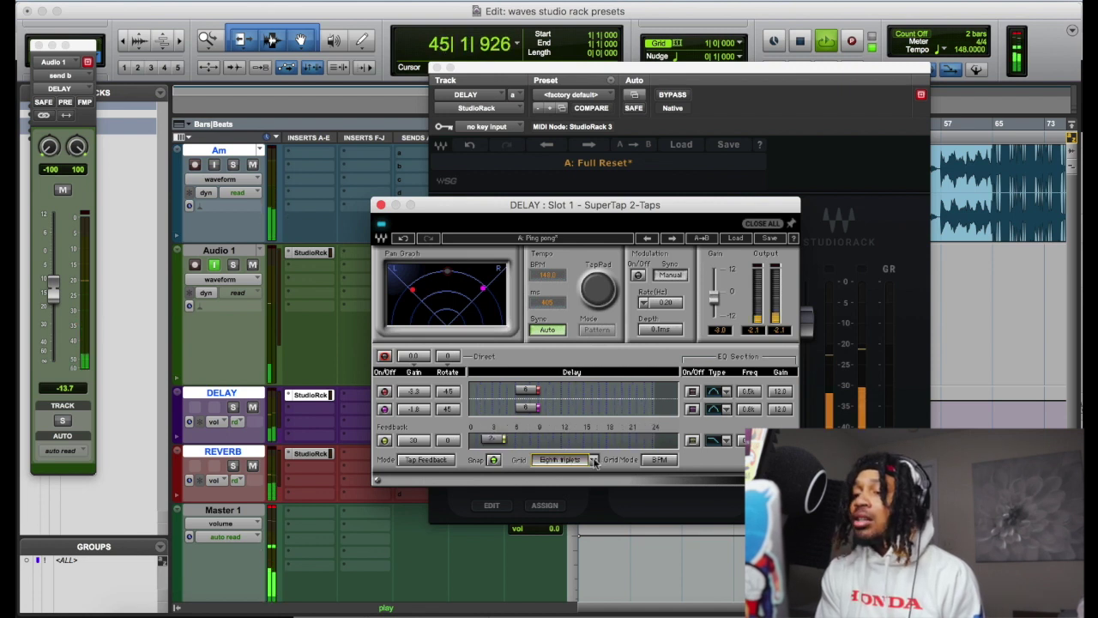
{"action": "left_click", "coordinate": [593, 461]}
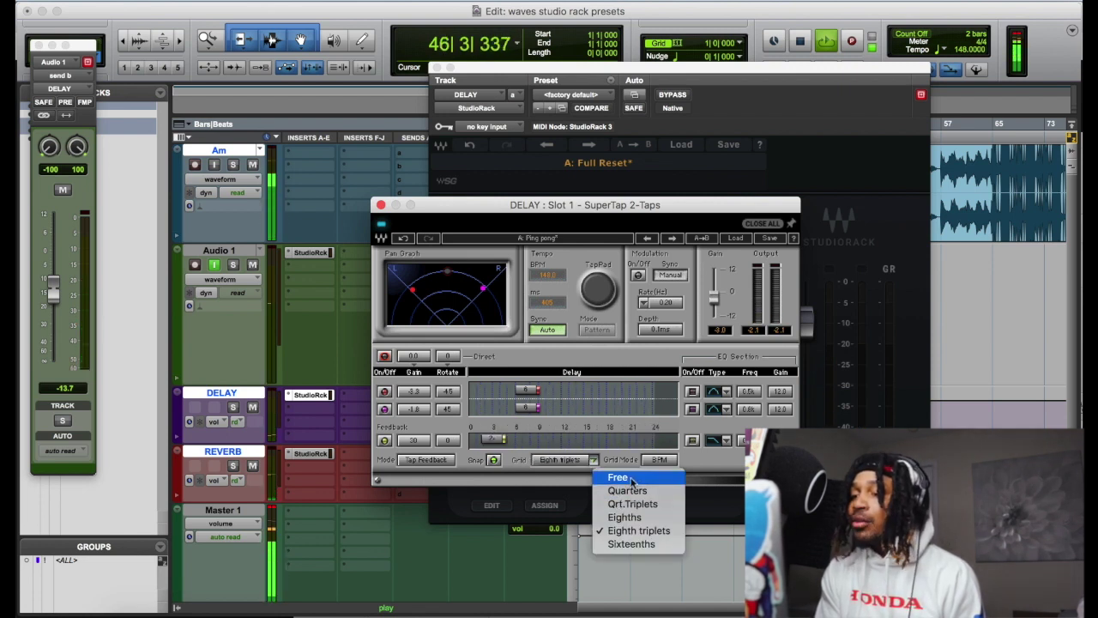
{"action": "left_click", "coordinate": [633, 493]}
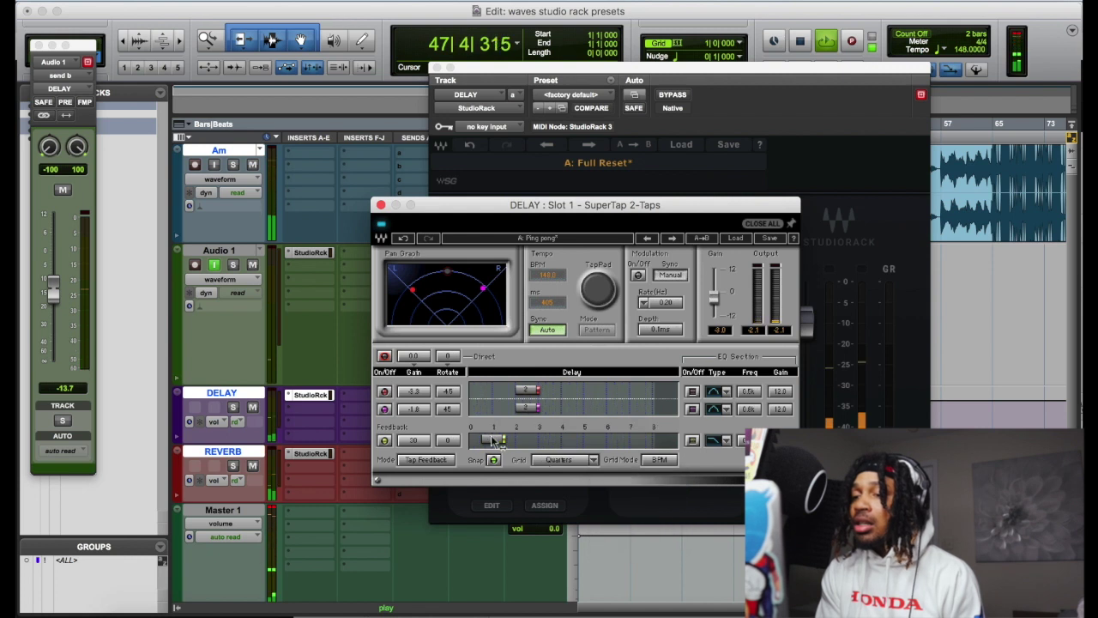
{"action": "left_click_drag", "start_coordinate": [515, 440], "coordinate": [534, 439]}
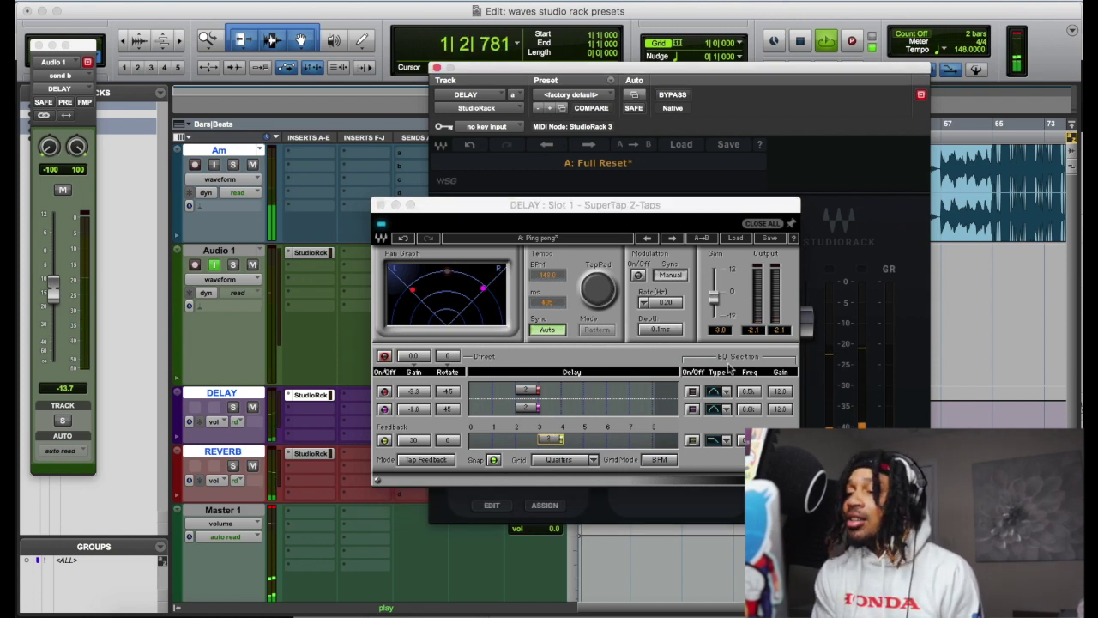
- Turn on the EQ for both of SuperTap's delay taps and close the SuperTap window
{"action": "left_click", "coordinate": [695, 391]}
{"action": "left_click", "coordinate": [695, 409]}
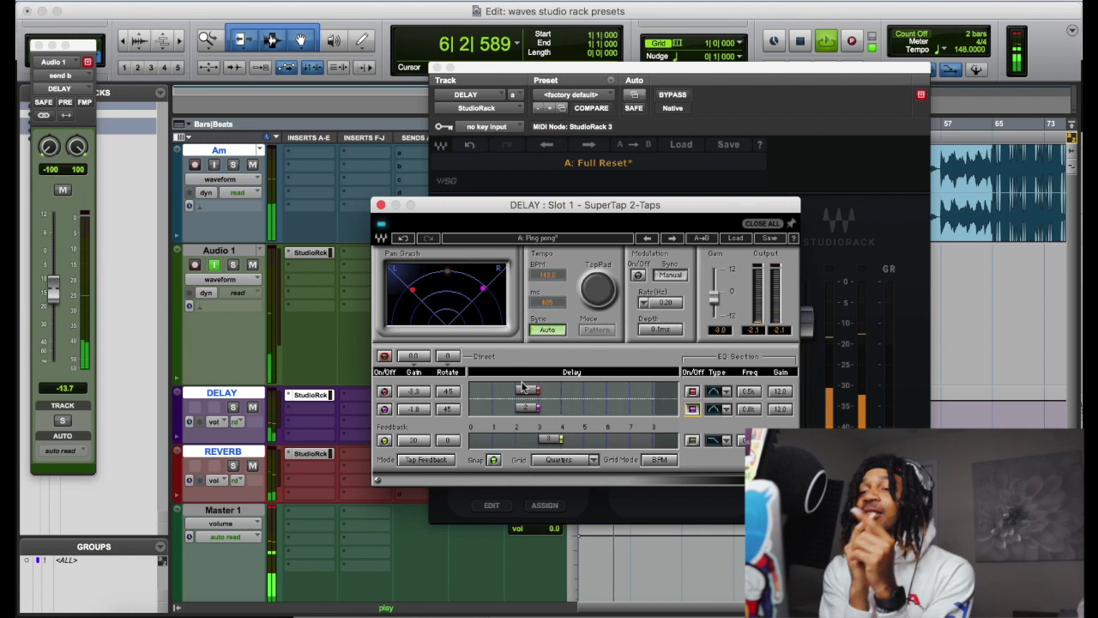
{"action": "left_click", "coordinate": [381, 205]}
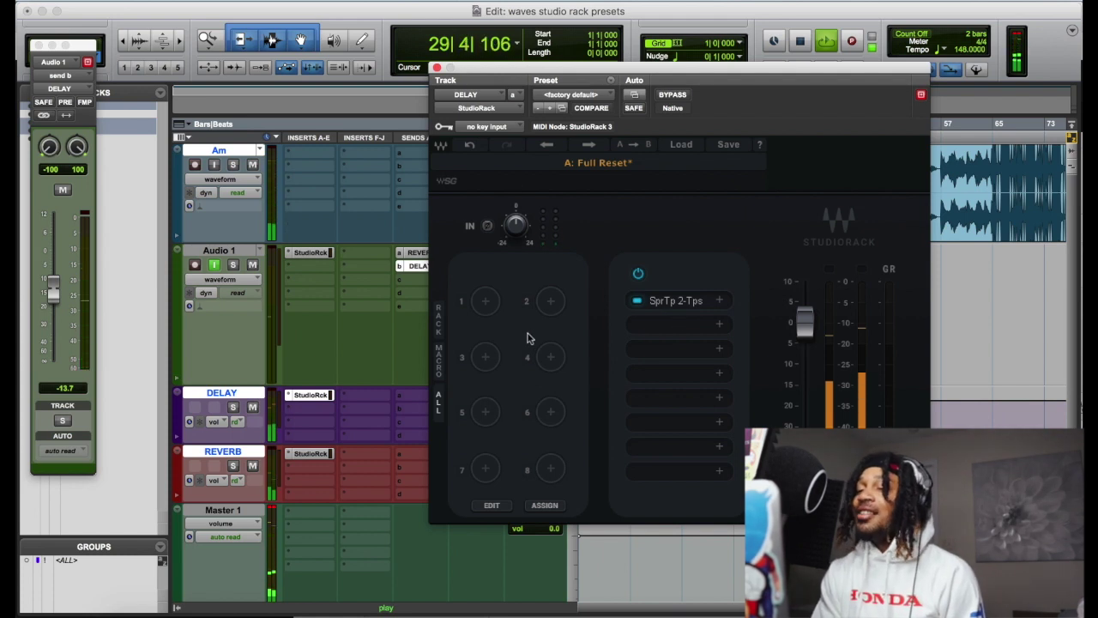
- Save the DELAY rack as preset DELAY RACK A in a new file DELAY RACK.xps in Waves Studio Rack Presets, and close StudioRack
{"action": "left_click", "coordinate": [727, 150]}
{"action": "left_click", "coordinate": [740, 166]}
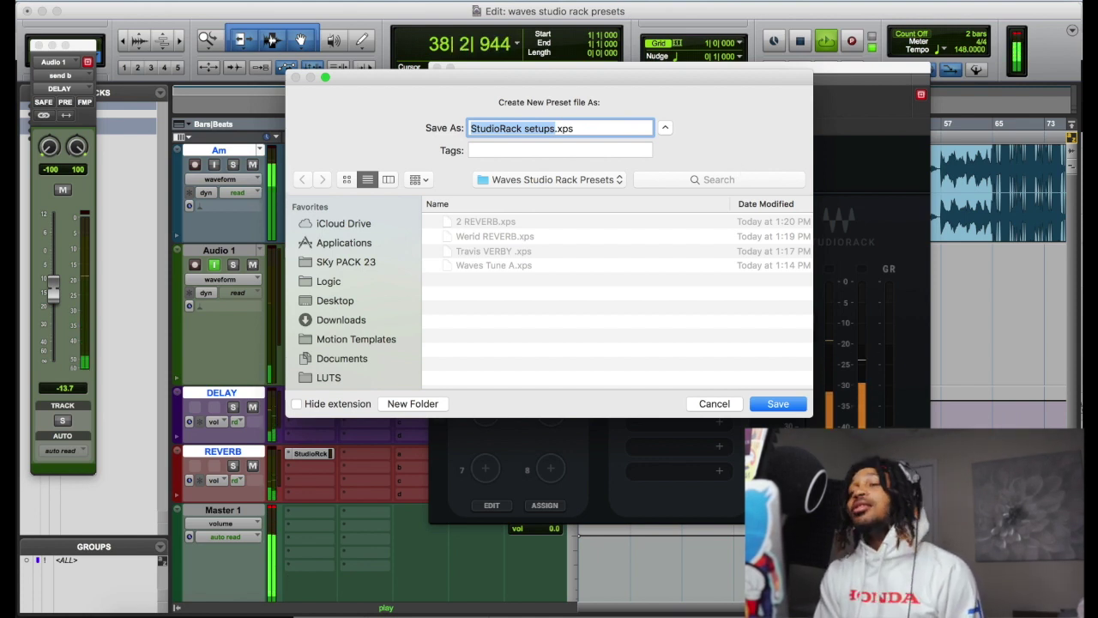
{"action": "type", "text": "DELAY R"}
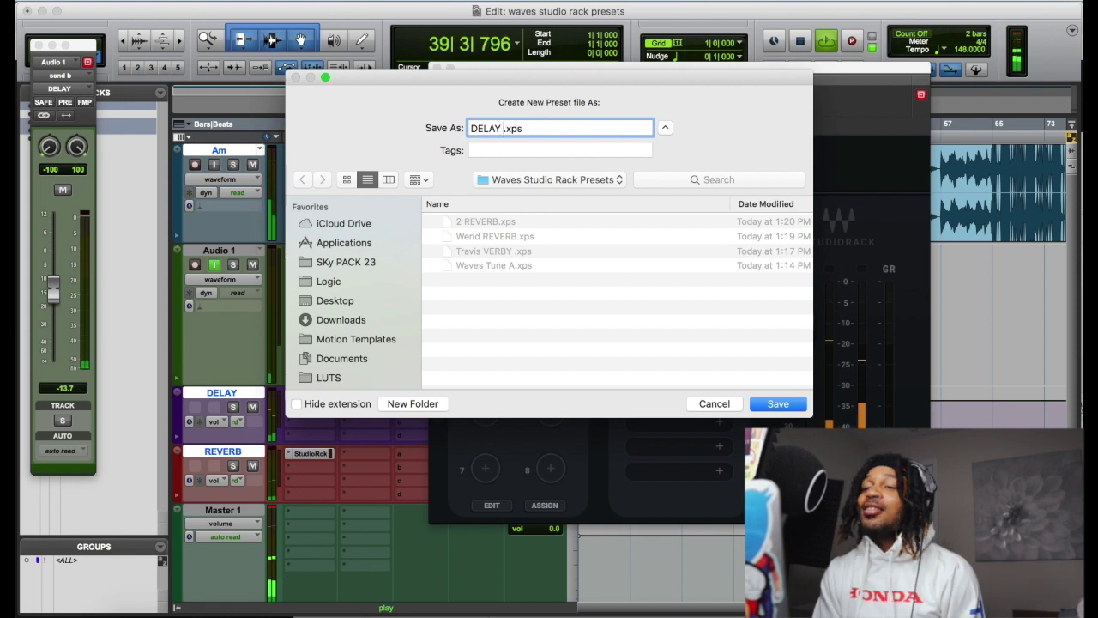
{"action": "type", "text": "ACK"}
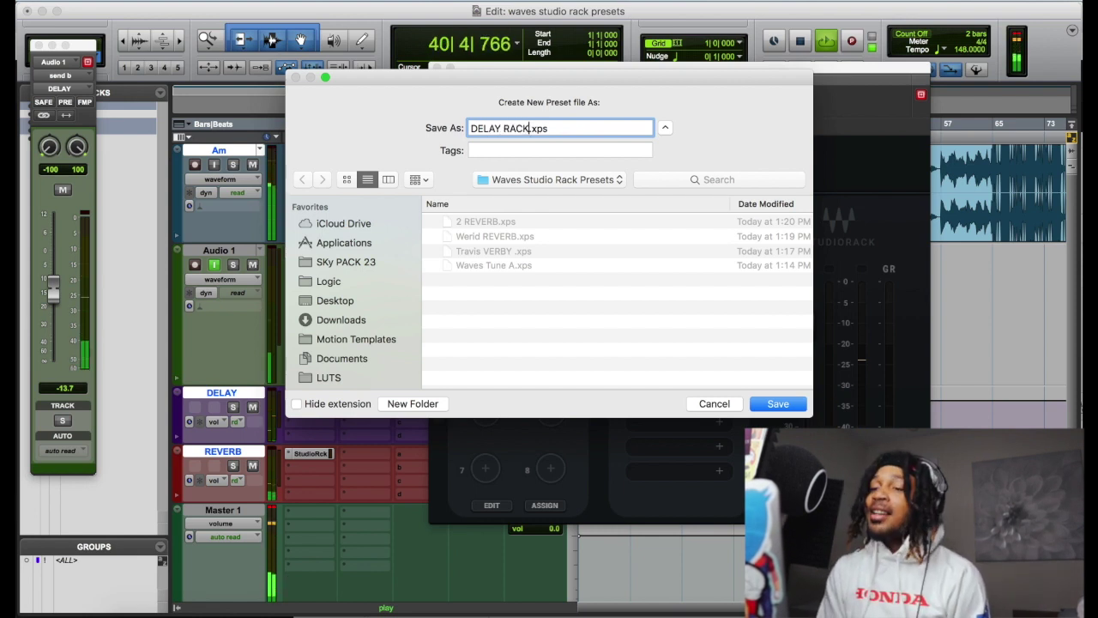
{"action": "key", "text": "Return"}
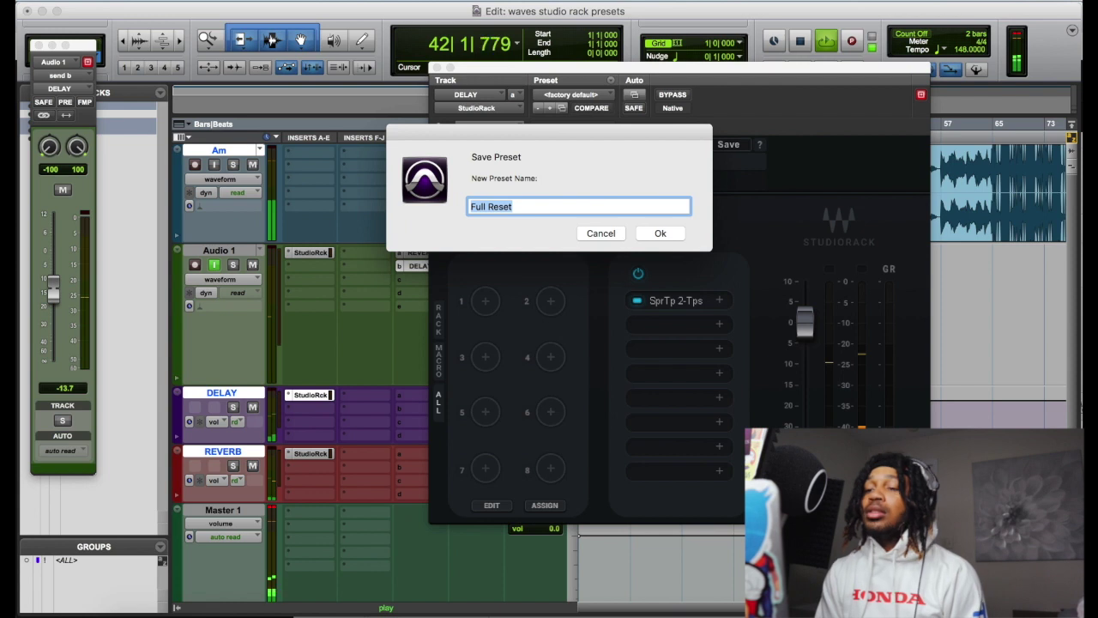
{"action": "type", "text": "DELAY RACK A"}
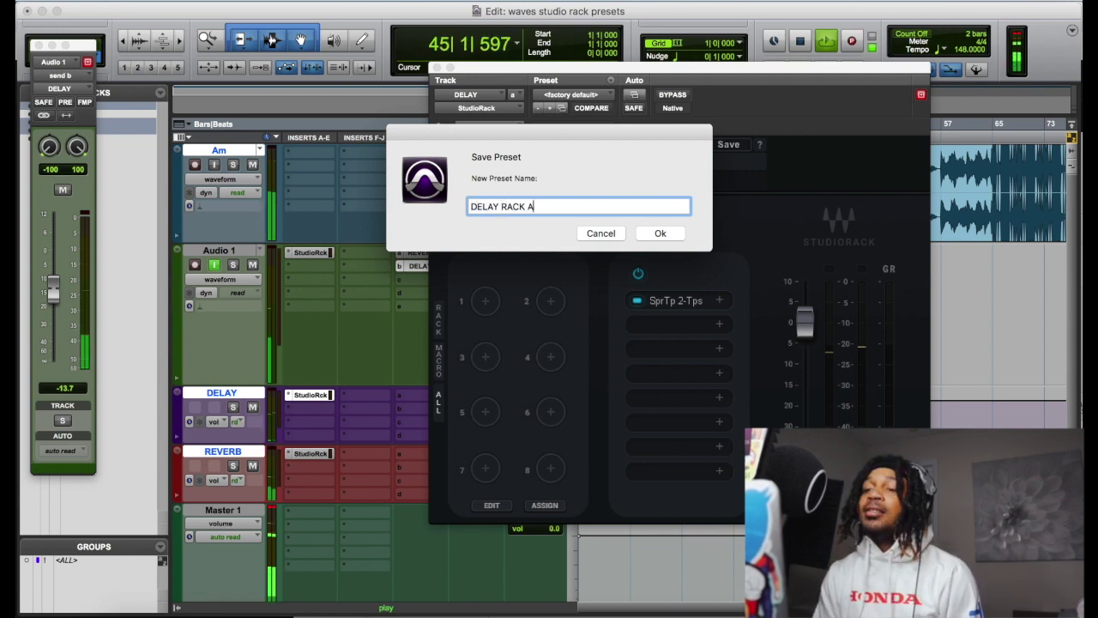
{"action": "key", "text": "Return"}
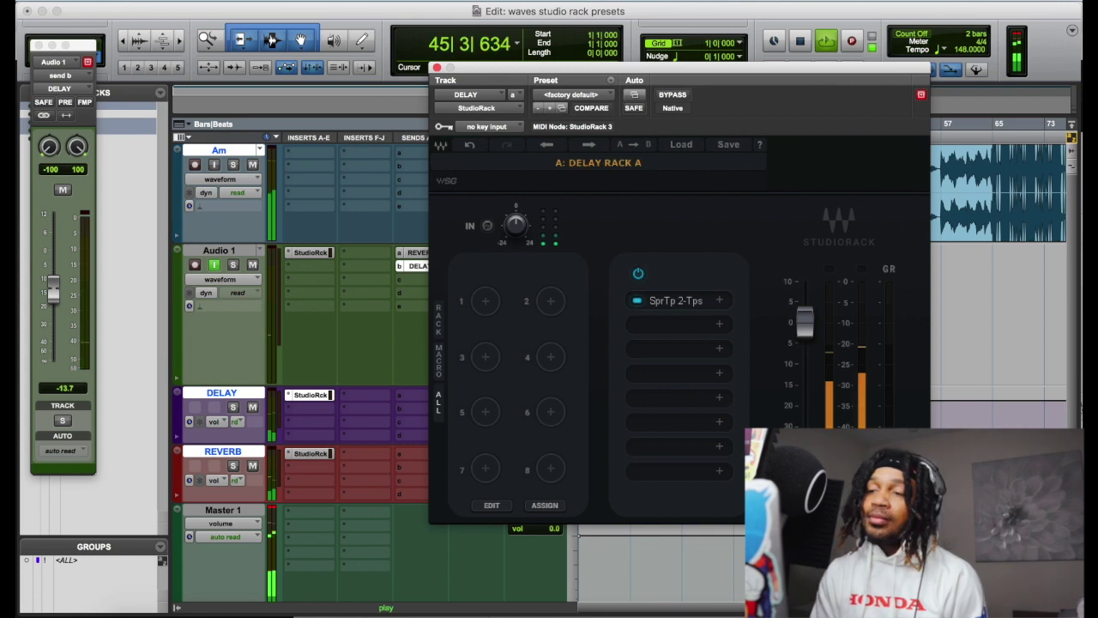
{"action": "left_click", "coordinate": [437, 68]}
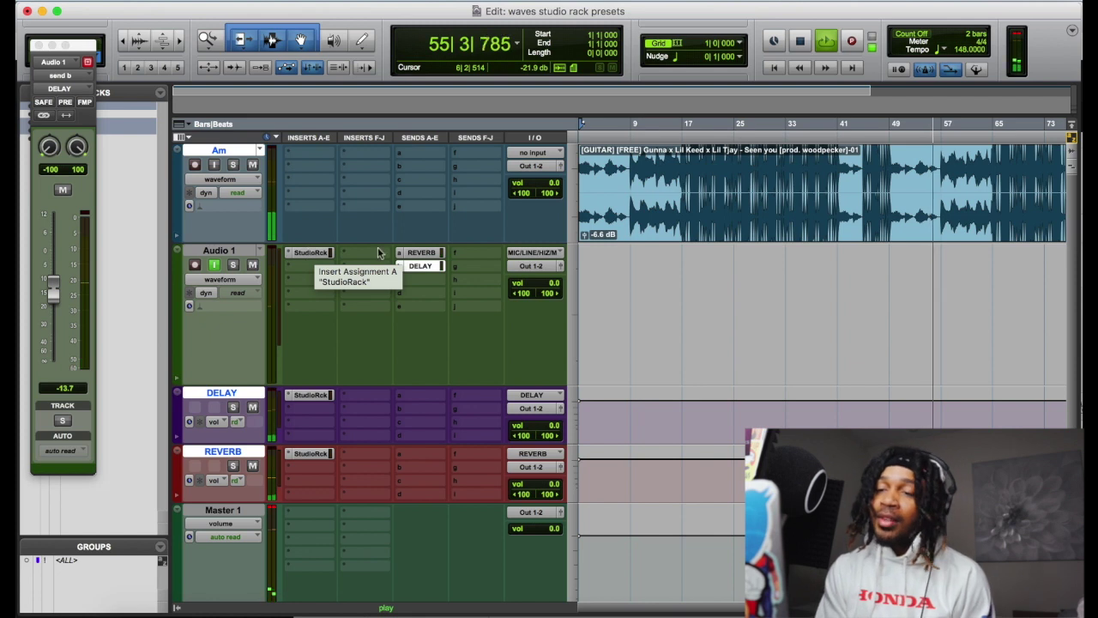
{"action": "left_click", "coordinate": [428, 241], "text": "alt"}
{"action": "key", "text": "space"}
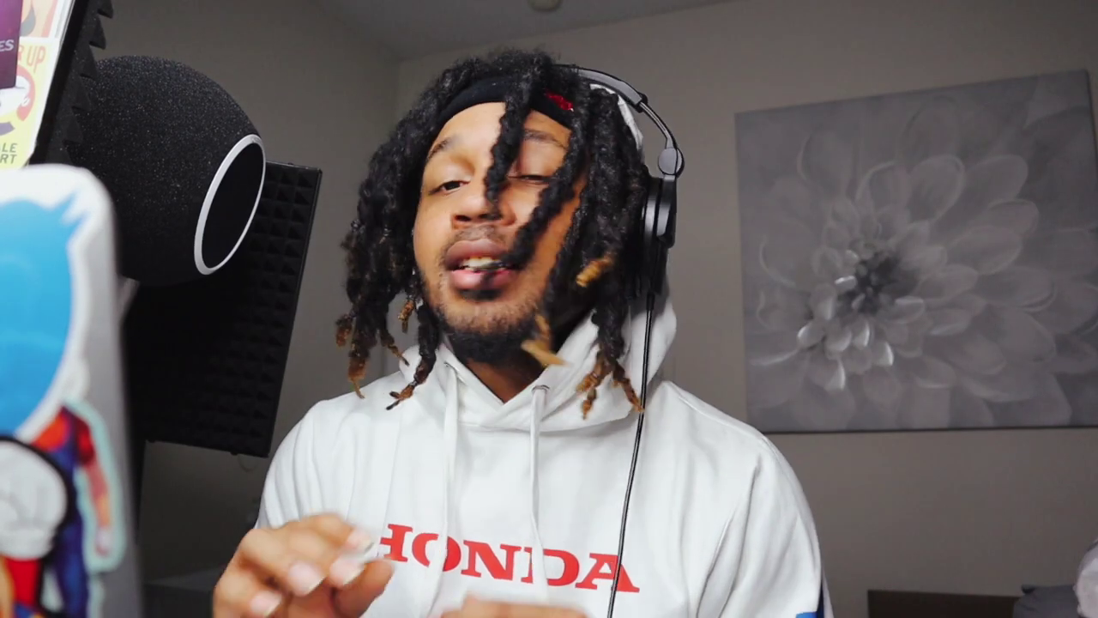